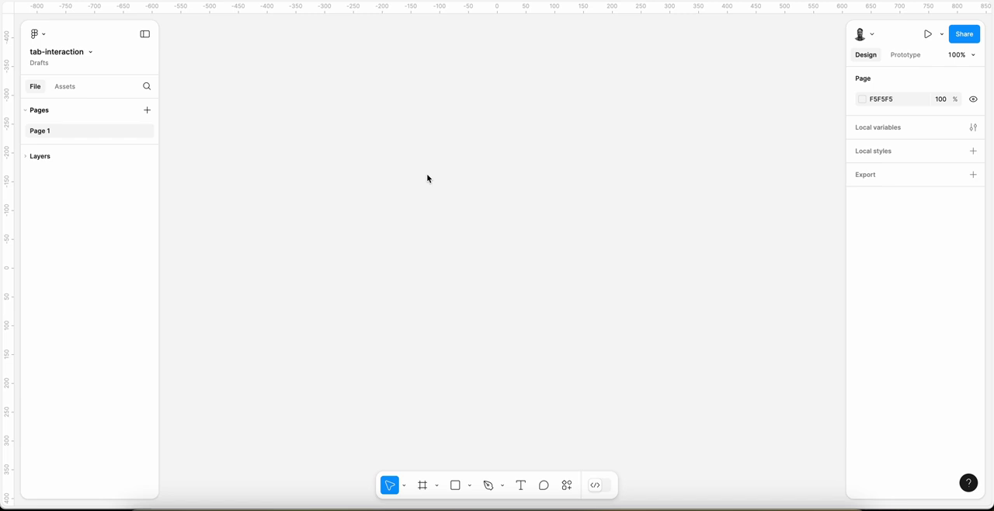
# Step: Add a text layer reading "Tab" on the empty canvas
pyautogui.press('t')
pyautogui.click(412, 219)
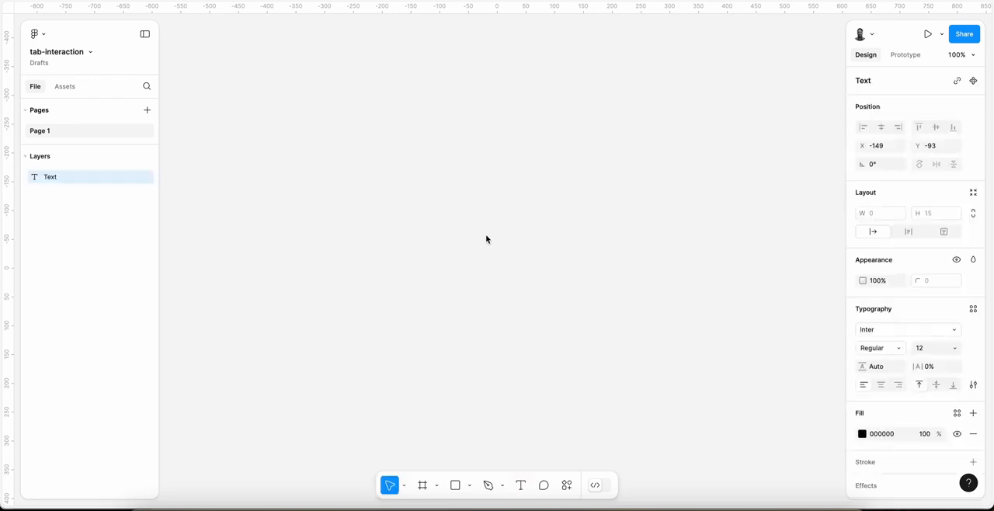
pyautogui.write('Tab')
pyautogui.press('Escape')
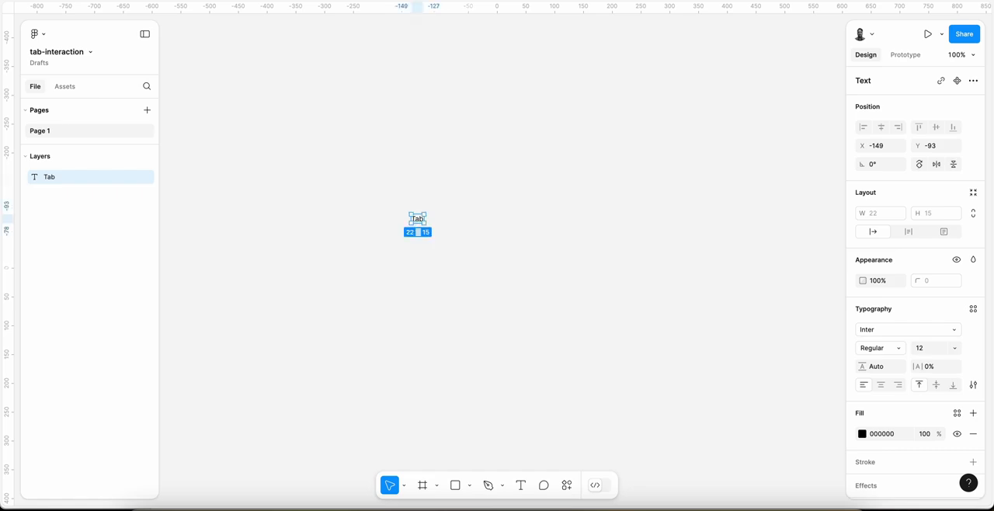
# Step: Wrap the Tab text in an auto layout frame with gap 0, horizontal padding 20 and vertical padding 8
pyautogui.scroll(5, 393, 259)
pyautogui.scroll(3, 394, 259)
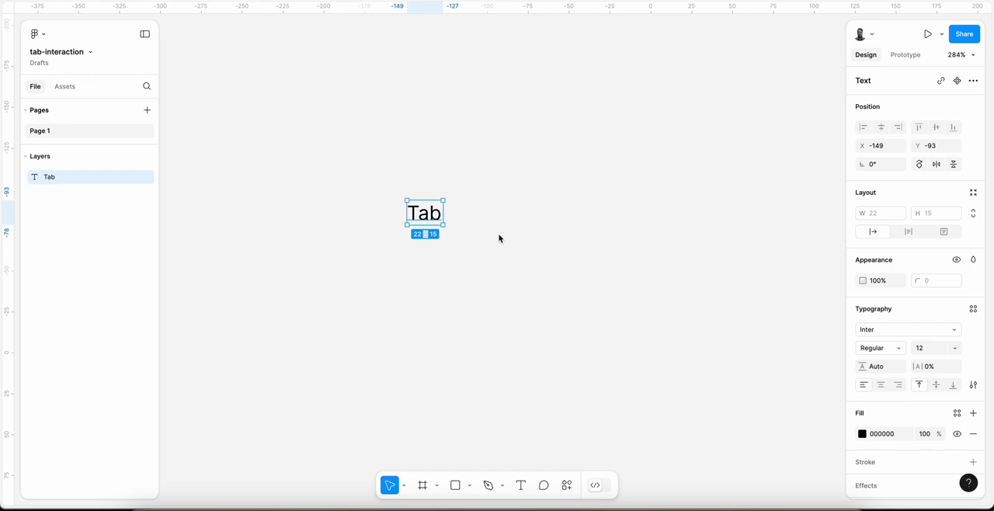
pyautogui.hotkey('shift', 'a')
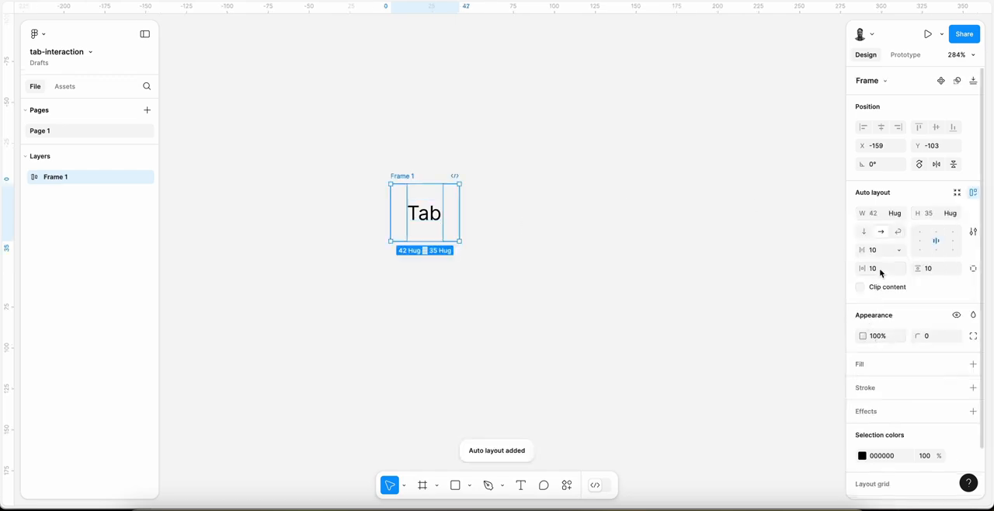
pyautogui.click(878, 250)
pyautogui.write('0')
pyautogui.click(885, 268)
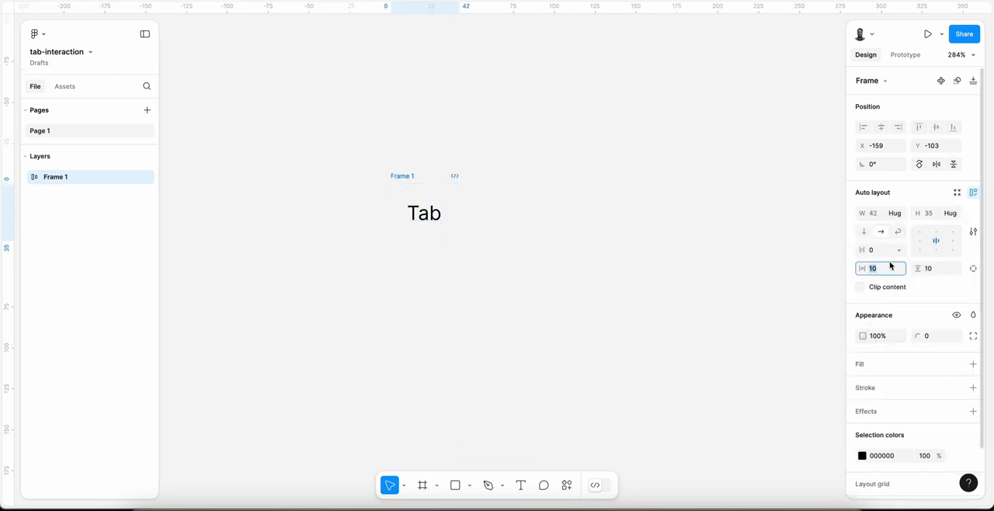
pyautogui.write('20')
pyautogui.press('Tab')
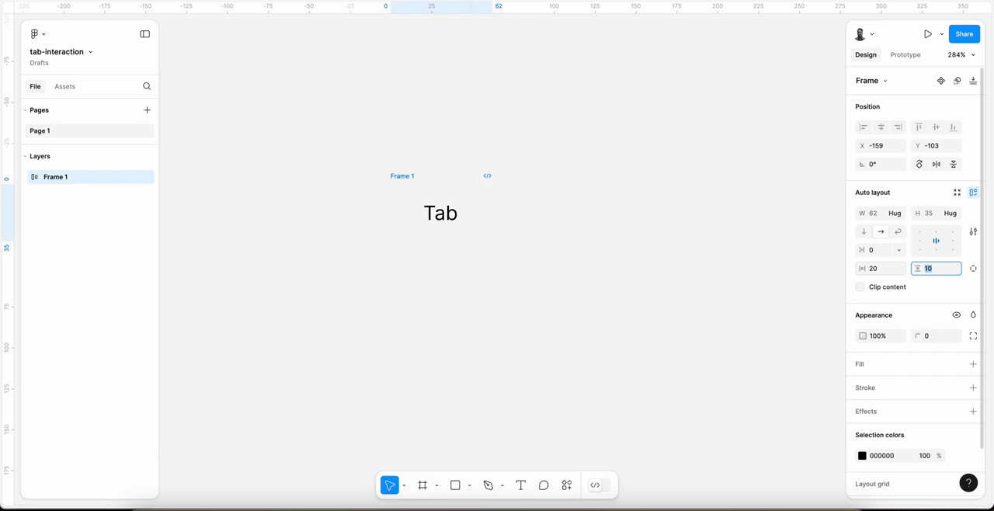
pyautogui.press('Return')
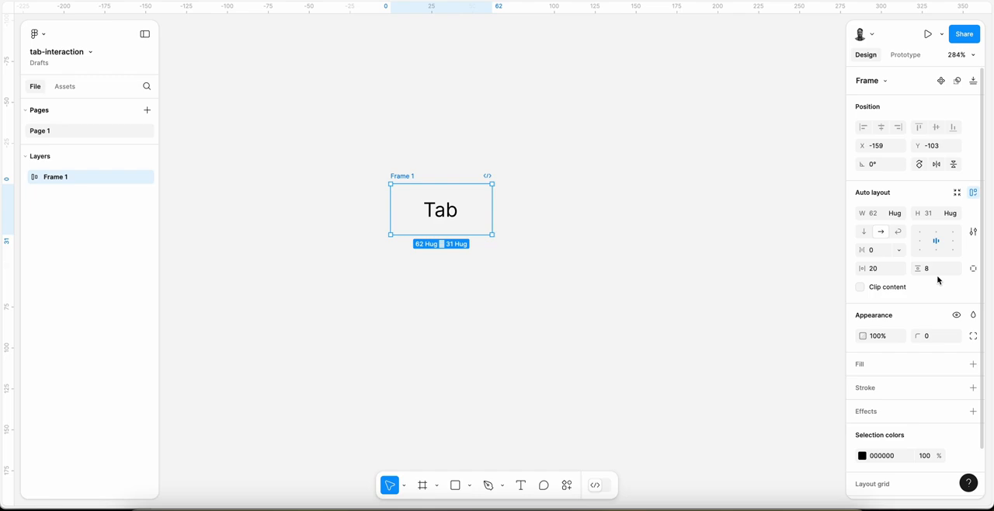
# Step: Give the tab frame a corner radius of 4 and add a black 1 px inside stroke
pyautogui.click(932, 338)
pyautogui.write('4')
pyautogui.press('Return')
pyautogui.click(973, 387)
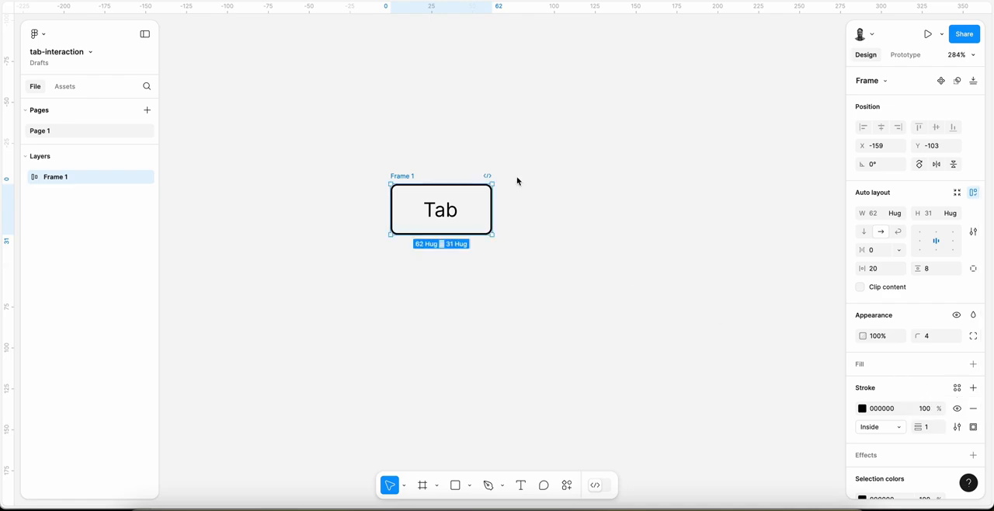
# Step: Rename the tab frame as default and move it right to about X -84
pyautogui.doubleClick(402, 176)
pyautogui.write('default')
pyautogui.press('Return')
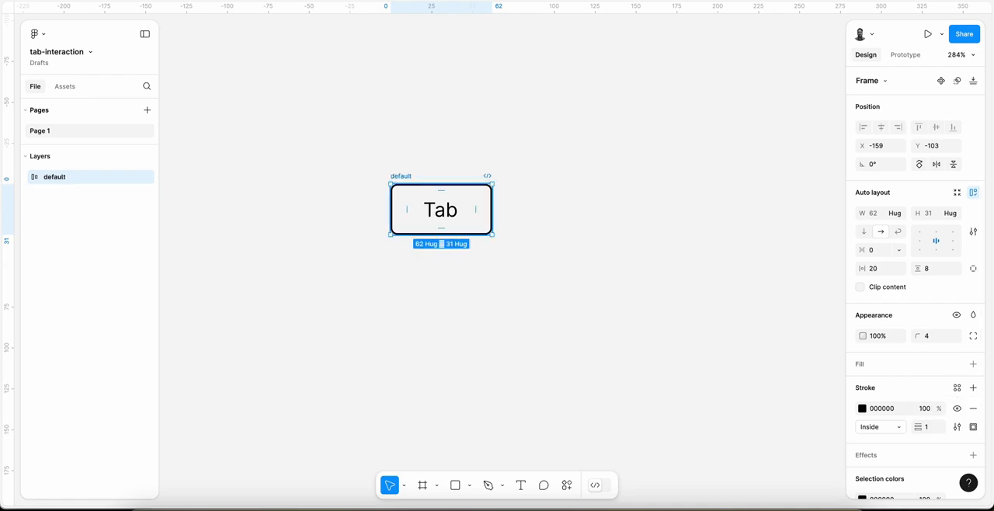
pyautogui.moveTo(402, 174); pyautogui.dragTo(523, 180)
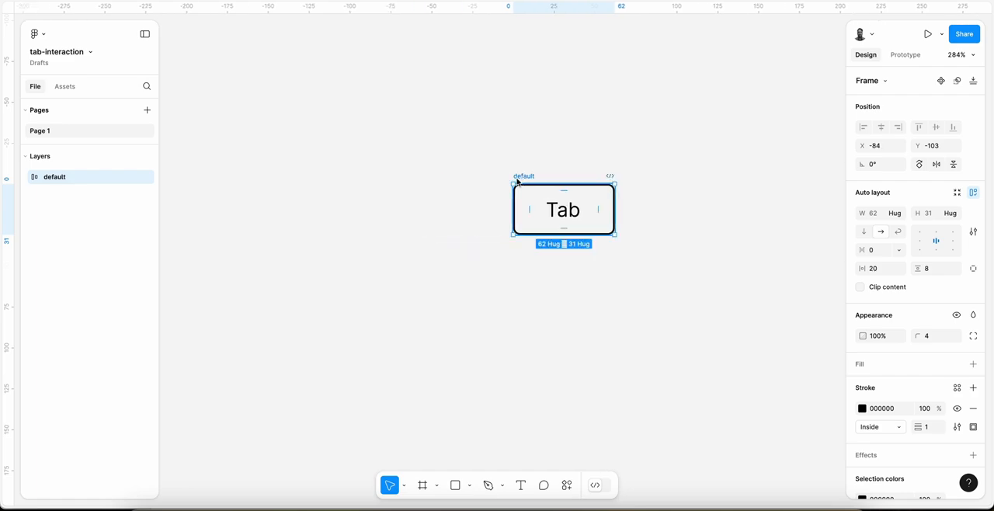
# Step: Duplicate the default frame to its right at about X -6 and rename the copy as hover
pyautogui.keyDown('alt'); pyautogui.moveTo(518, 181); pyautogui.dragTo(645, 182); pyautogui.keyUp('alt')
pyautogui.hscroll(4, 645, 184)
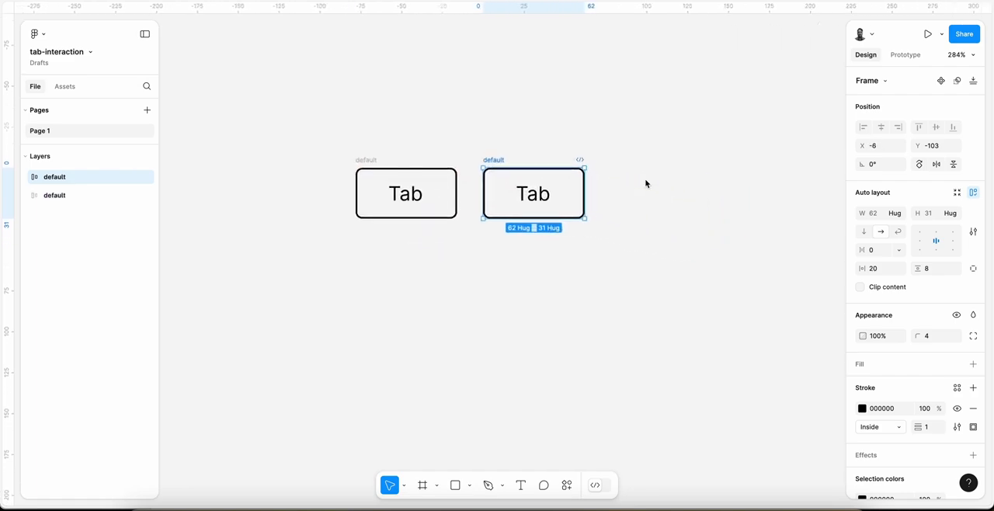
pyautogui.doubleClick(495, 158)
pyautogui.write('hover')
pyautogui.press('Return')
# Step: Duplicate the hover frame to its right at about X 72 and rename the copy as active
pyautogui.keyDown('alt'); pyautogui.moveTo(492, 158); pyautogui.dragTo(619, 163); pyautogui.keyUp('alt')
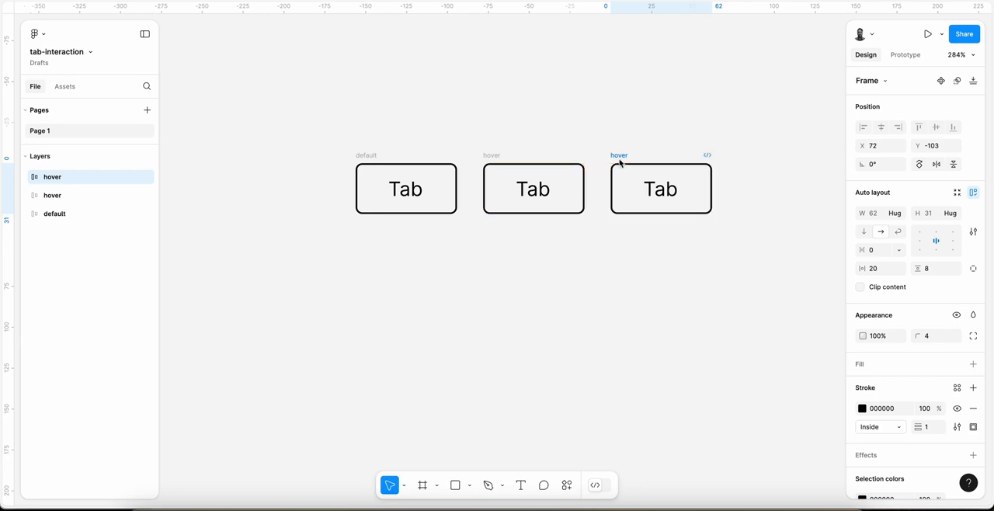
pyautogui.doubleClick(619, 158)
pyautogui.write('active')
pyautogui.press('Return')
# Step: Fill the hover frame with the library colour Gray 5
pyautogui.click(492, 158)
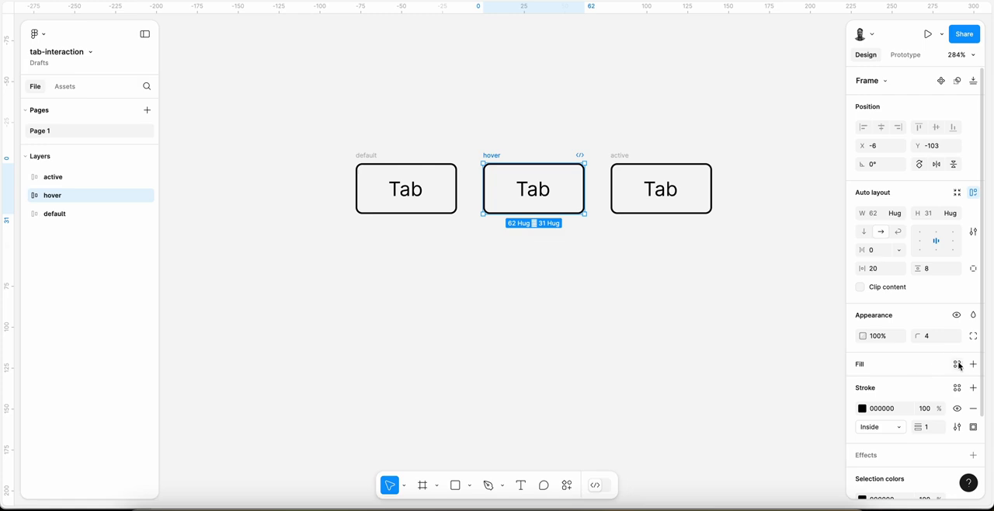
pyautogui.click(958, 364)
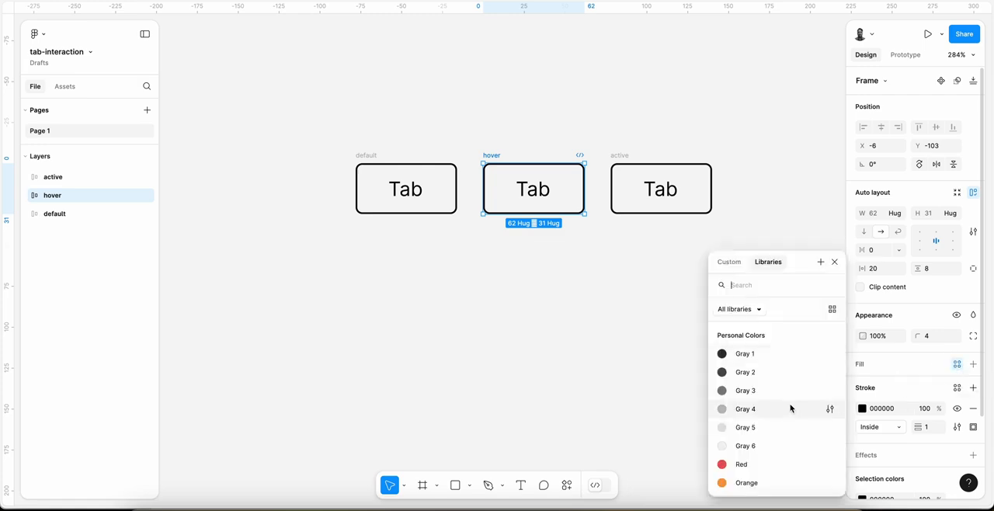
pyautogui.click(757, 445)
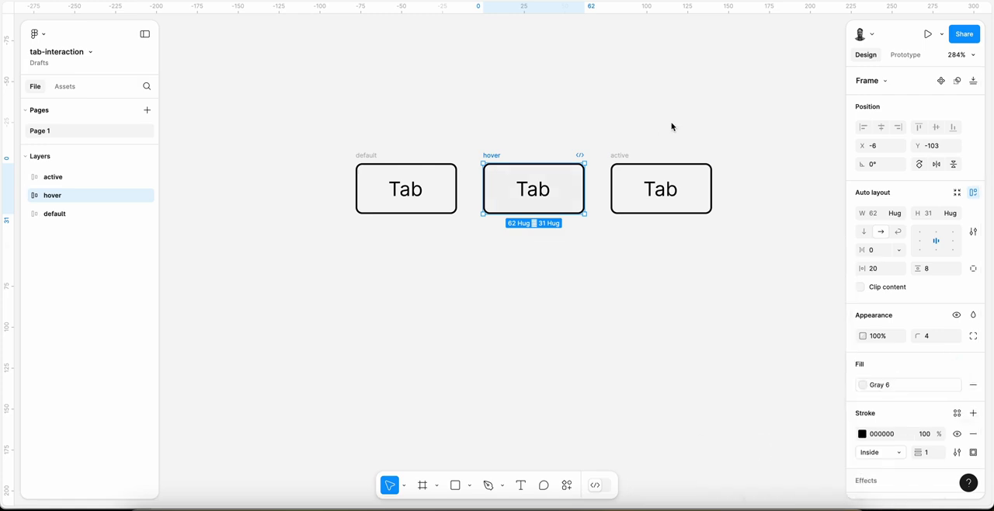
pyautogui.click(890, 386)
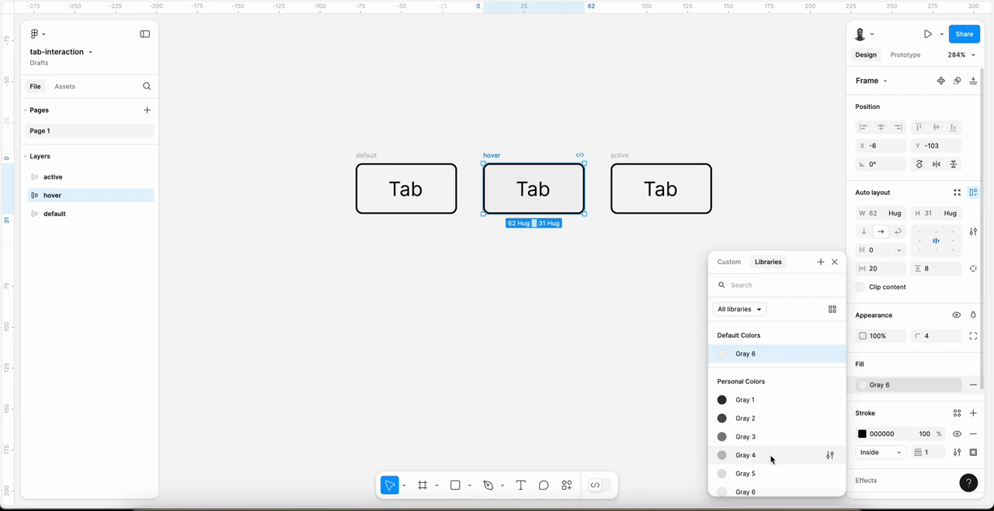
pyautogui.click(761, 473)
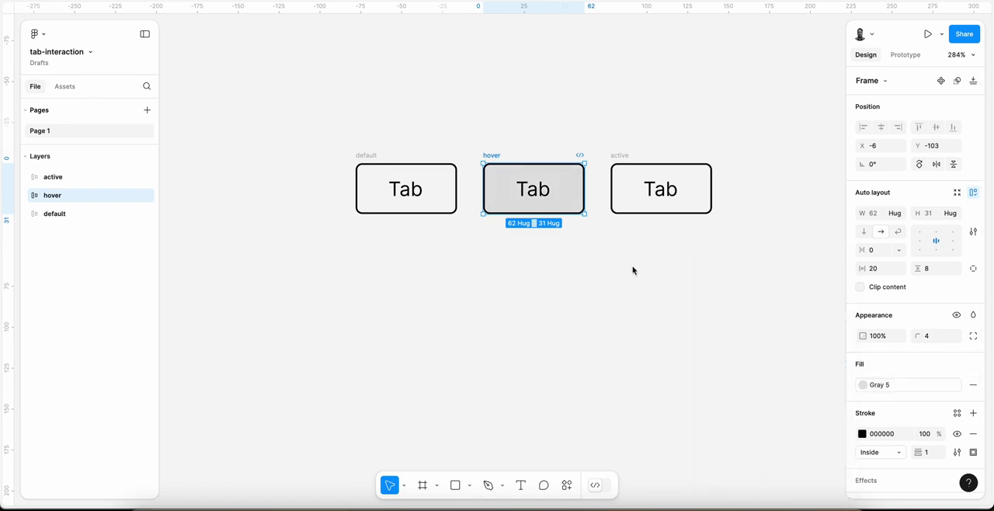
# Step: Fill the active frame with the library colour Red and remove its stroke
pyautogui.click(661, 166)
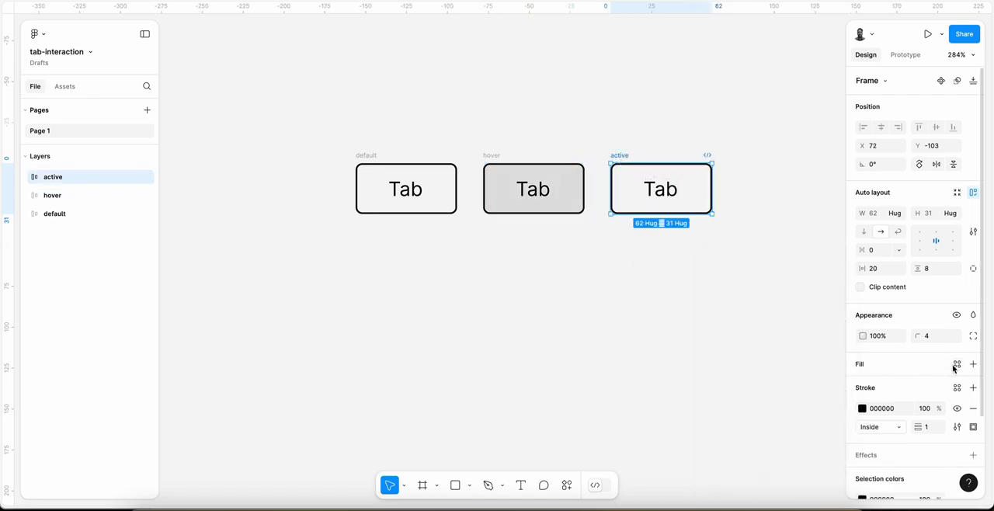
pyautogui.click(957, 363)
pyautogui.click(747, 465)
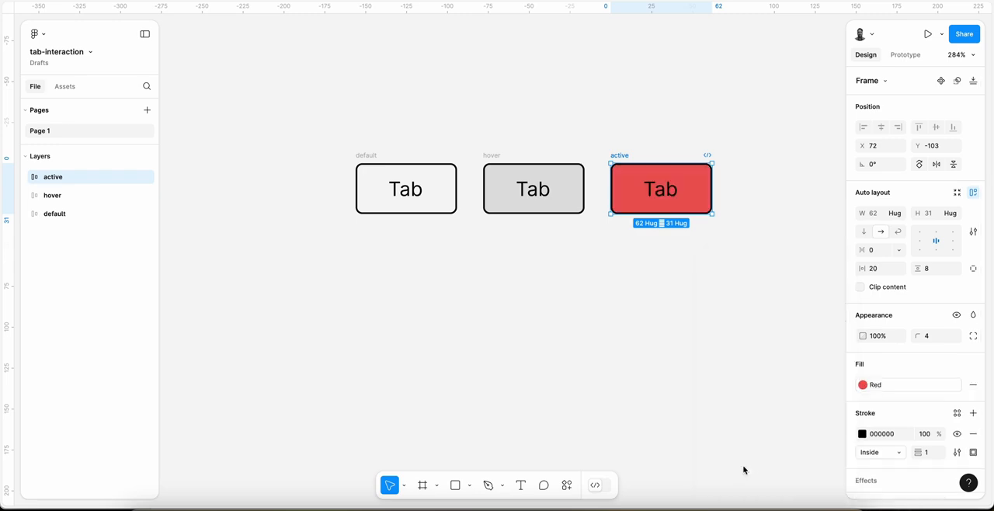
pyautogui.click(973, 433)
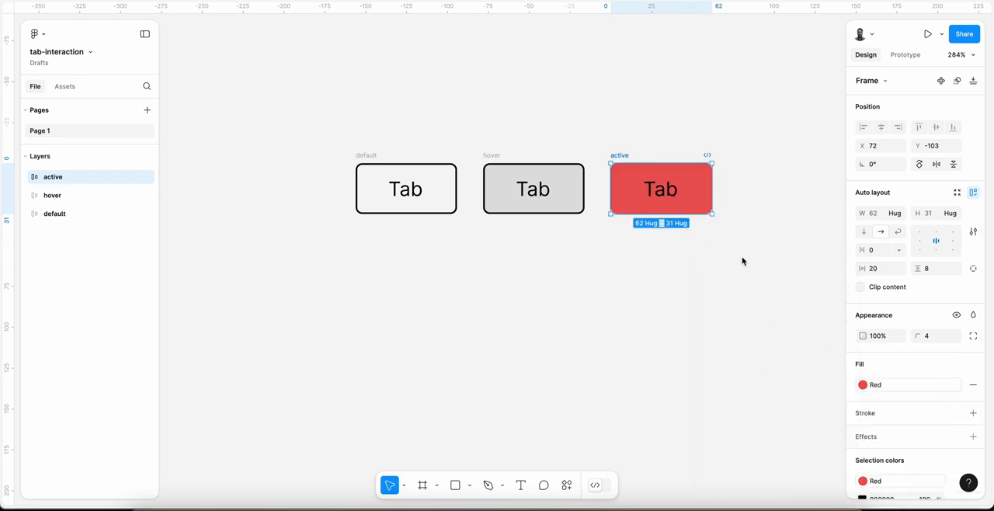
# Step: Change the colour of the active frame's Tab text to white
pyautogui.doubleClick(677, 203)
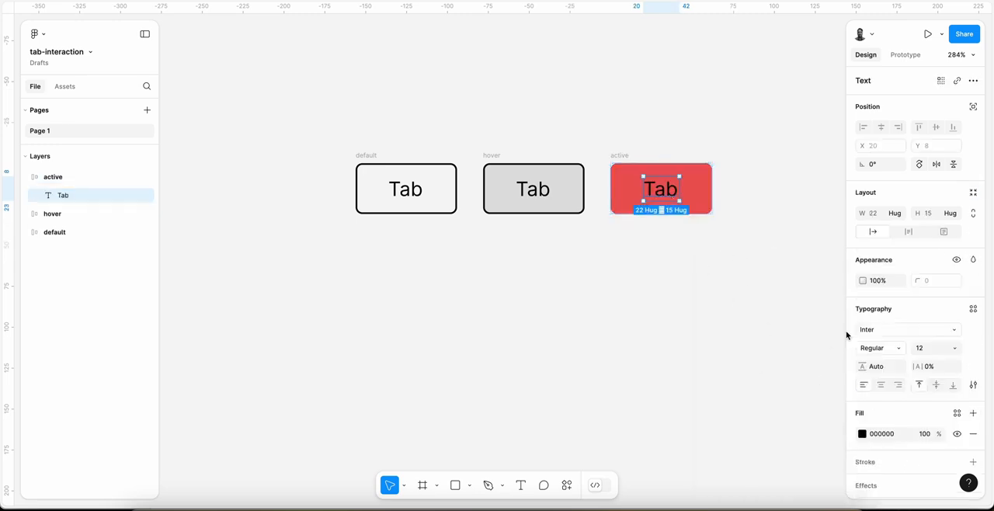
pyautogui.click(862, 434)
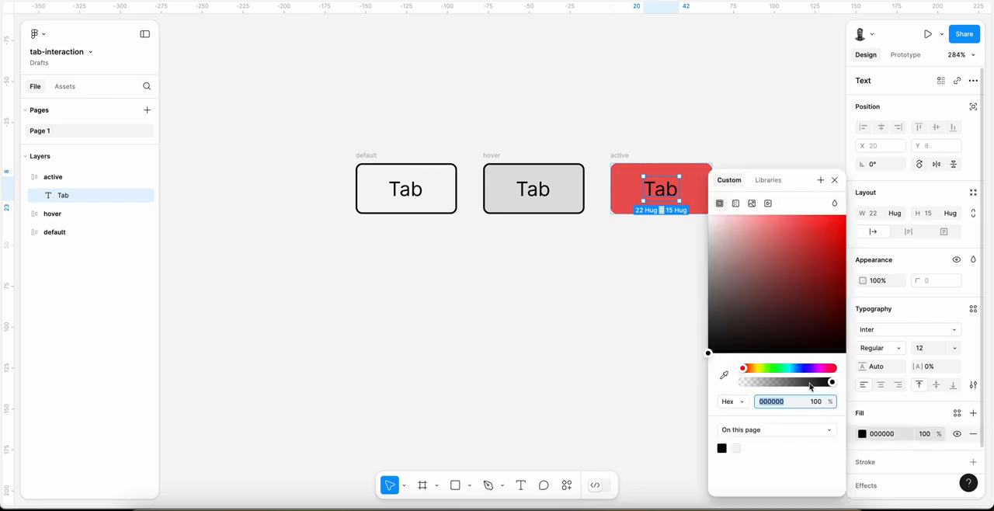
pyautogui.moveTo(747, 258); pyautogui.dragTo(662, 155)
pyautogui.click(600, 167)
# Step: Combine the default, hover and active frames into one component set
pyautogui.scroll(-4, 601, 167)
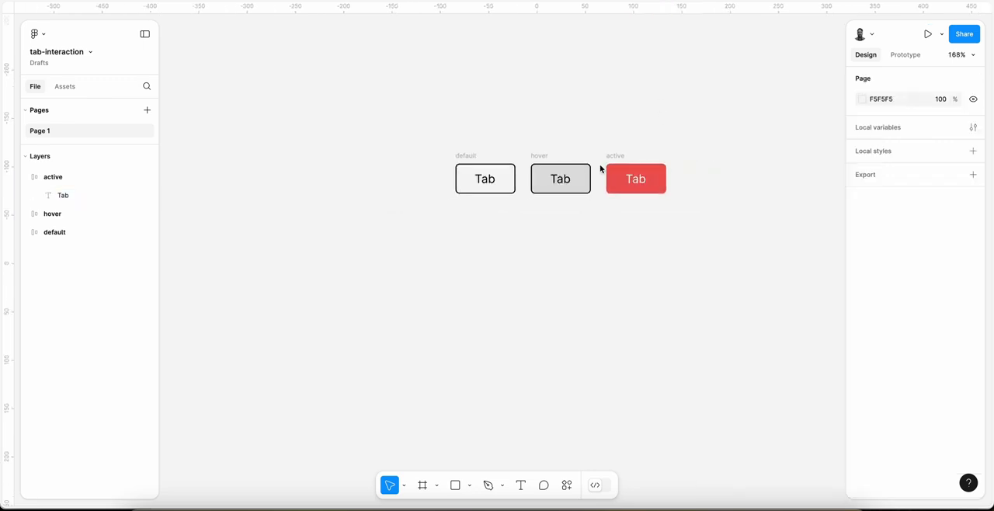
pyautogui.hscroll(1, 600, 167)
pyautogui.moveTo(350, 150); pyautogui.dragTo(635, 259)
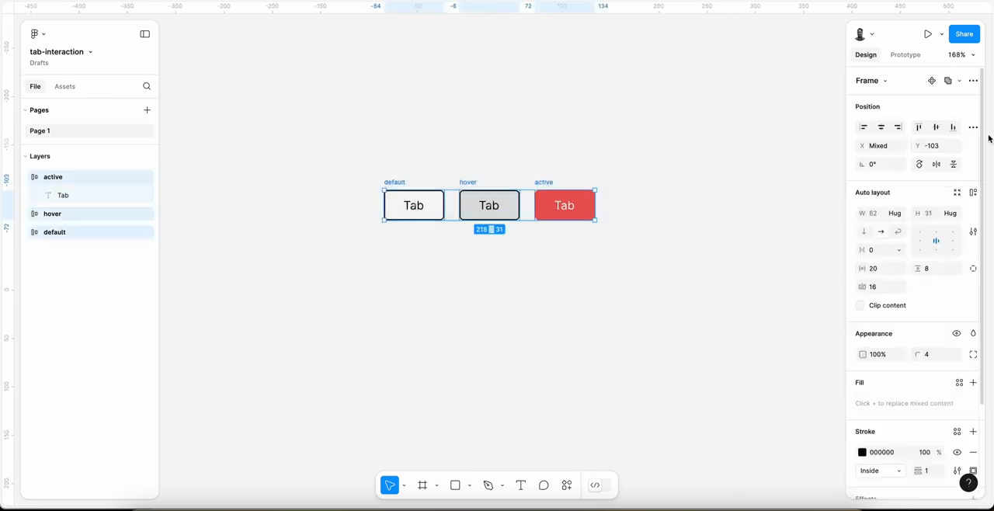
pyautogui.click(974, 82)
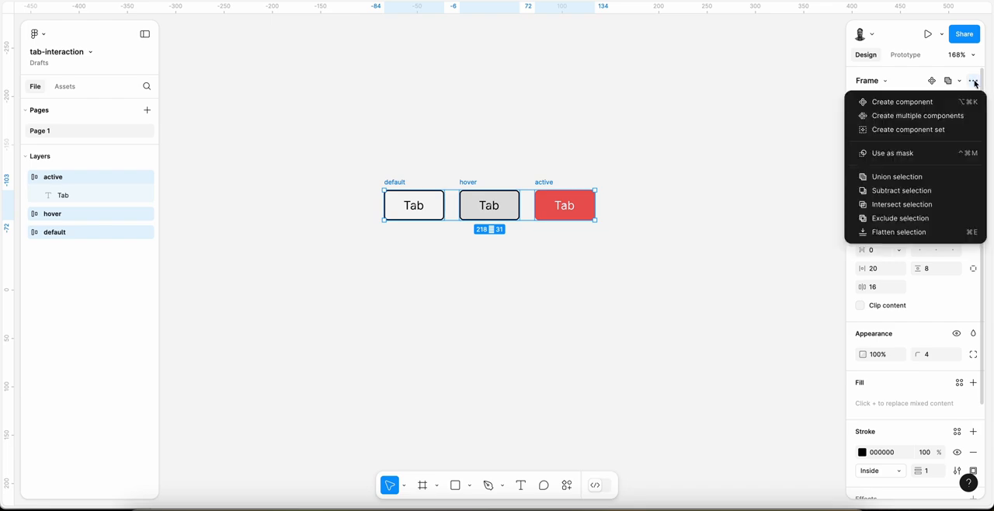
pyautogui.click(912, 130)
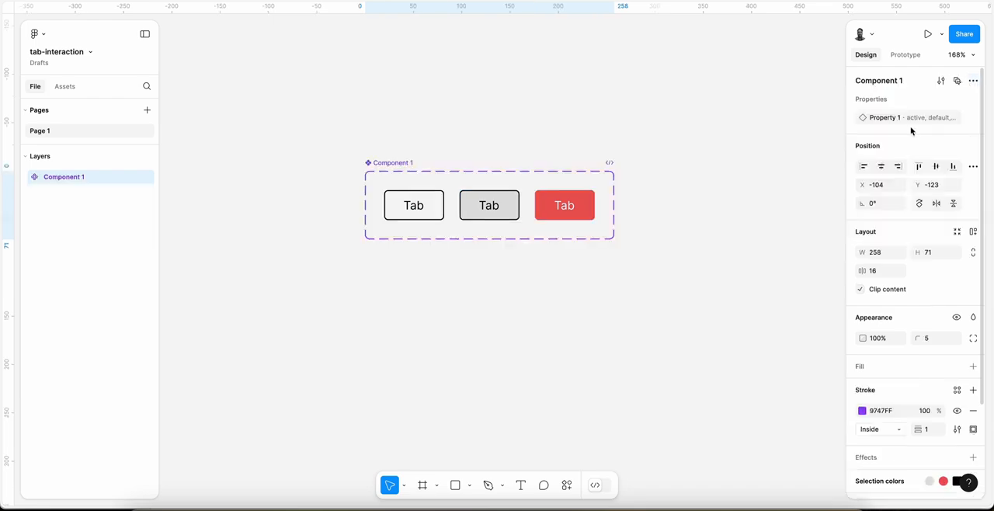
# Step: Rename the component set as tab
pyautogui.doubleClick(393, 164)
pyautogui.write('tab')
pyautogui.press('Return')
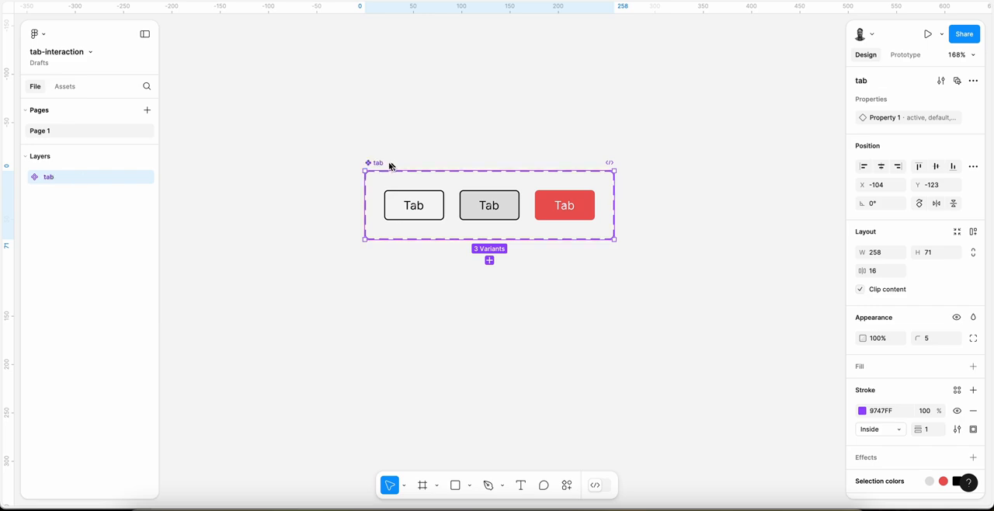
# Step: Rename the tab component set's variant property as stage
pyautogui.scroll(-5, 414, 144)
pyautogui.hscroll(2, 412, 145)
pyautogui.scroll(2, 412, 144)
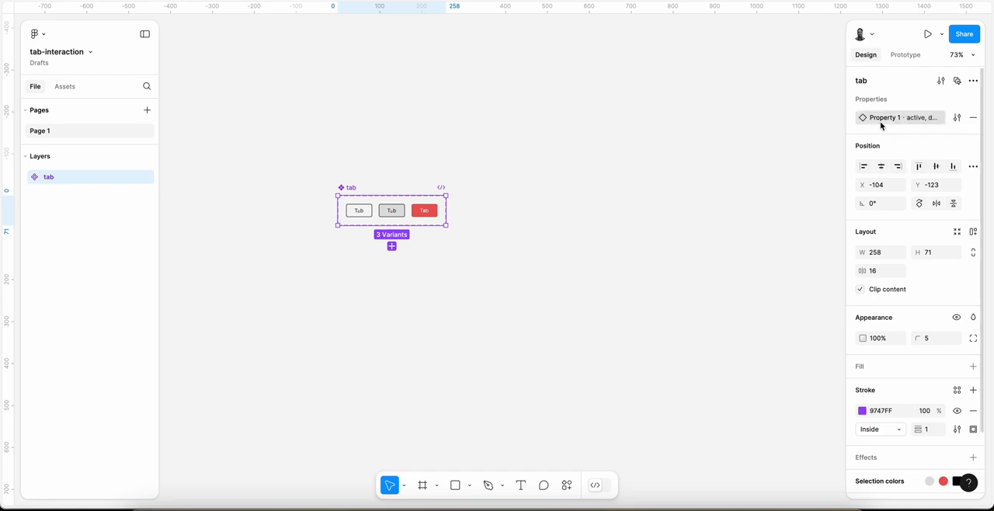
pyautogui.doubleClick(883, 121)
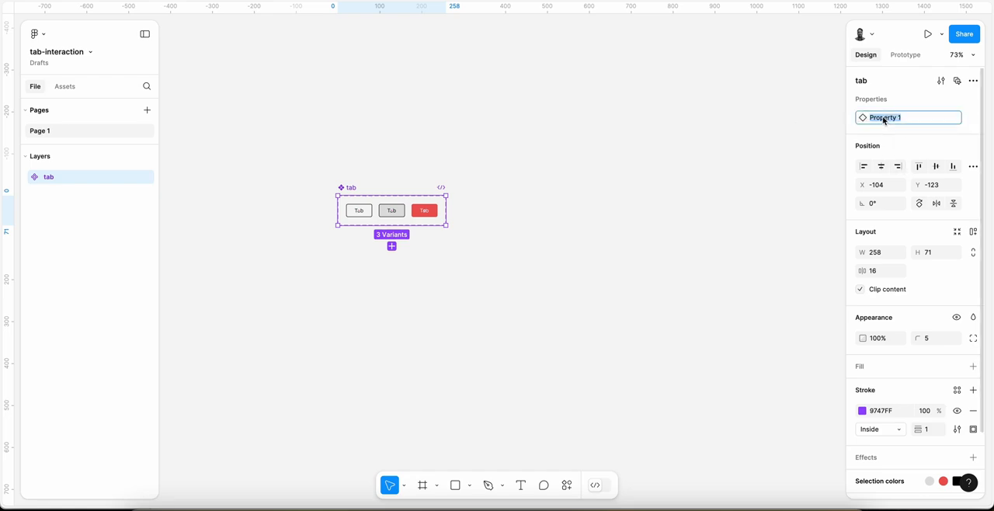
pyautogui.write('stage')
pyautogui.press('Return')
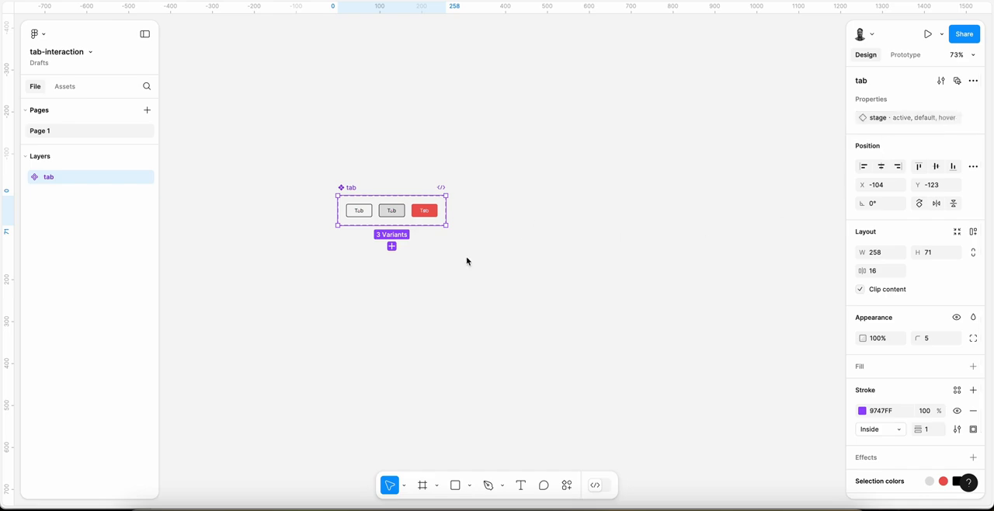
# Step: Add a Desktop preset frame of 1440 × 1024 beside the tab component set and select it
pyautogui.hscroll(2, 467, 261)
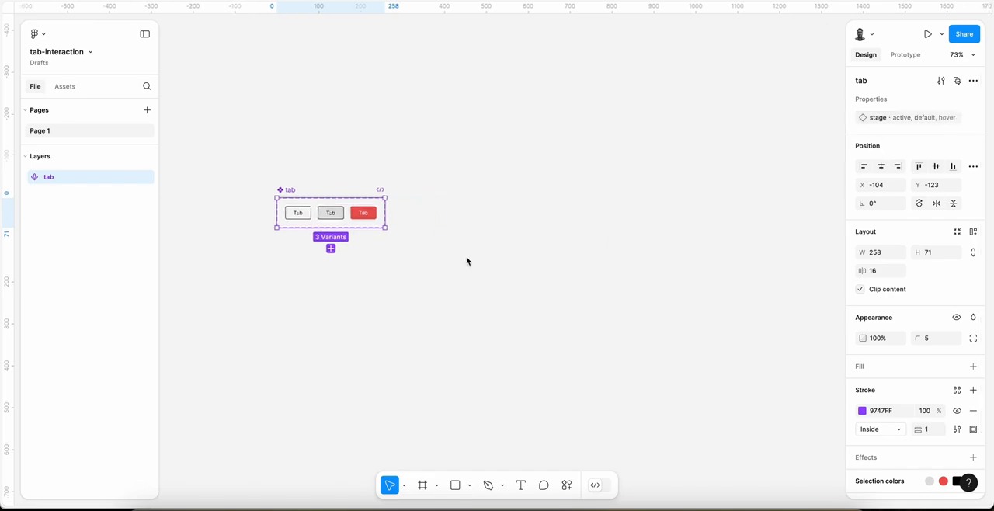
pyautogui.scroll(-3, 491, 215)
pyautogui.click(505, 216)
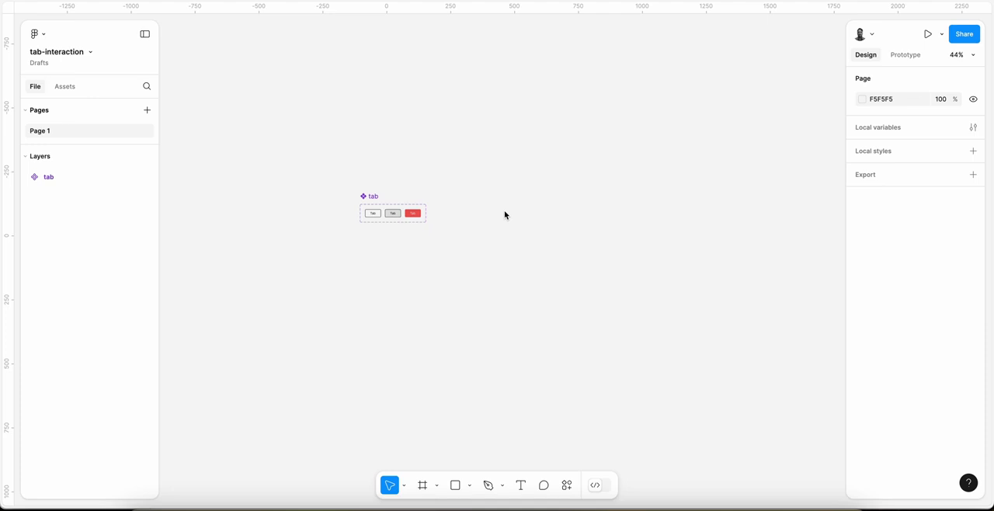
pyautogui.press('f')
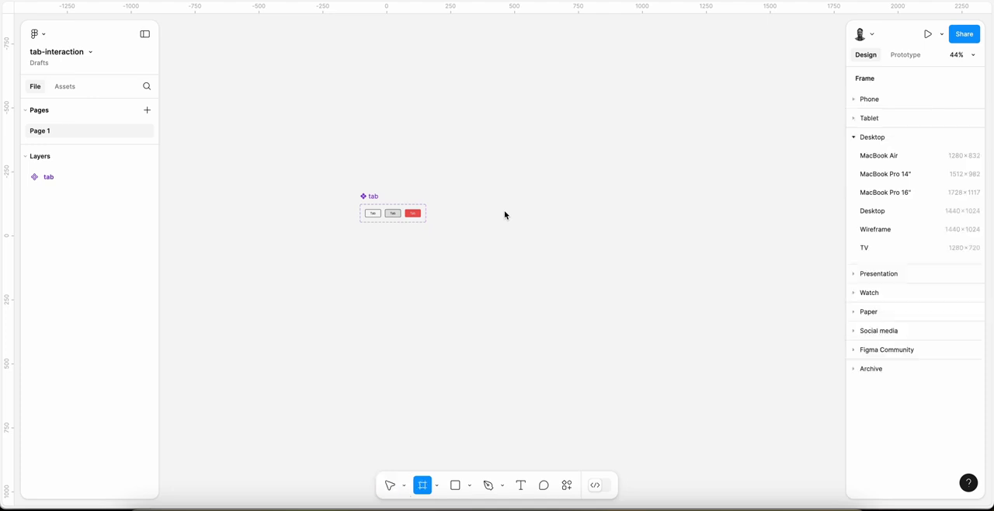
pyautogui.click(881, 214)
pyautogui.click(876, 213)
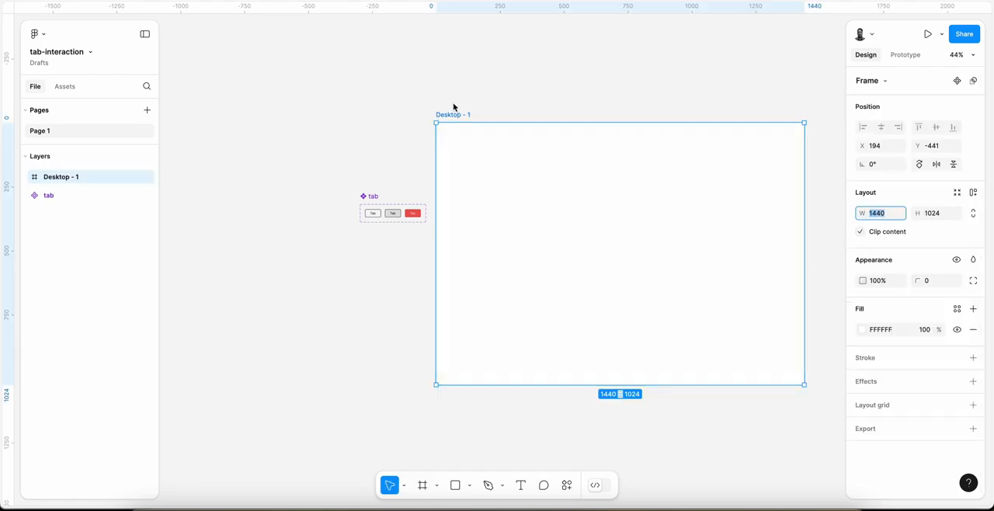
pyautogui.click(506, 101)
pyautogui.click(456, 117)
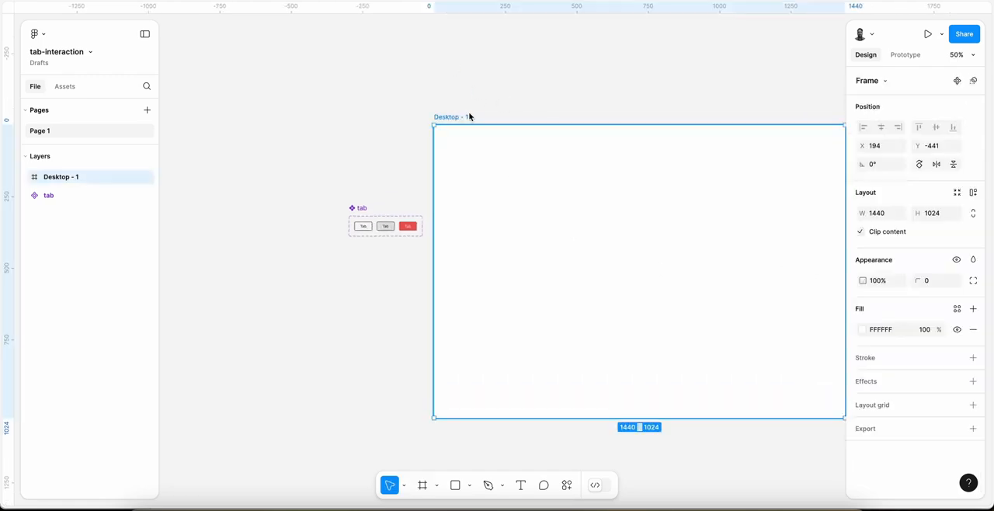
# Step: Shift the desktop frame slightly away from the tab component set, to X 214
pyautogui.moveTo(447, 120); pyautogui.dragTo(454, 118)
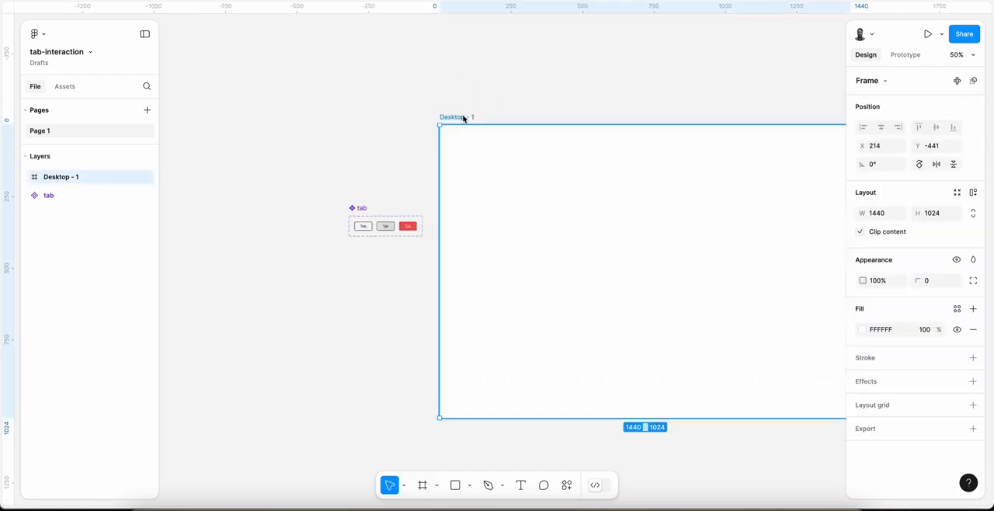
pyautogui.click(365, 227)
pyautogui.scroll(5, 366, 229)
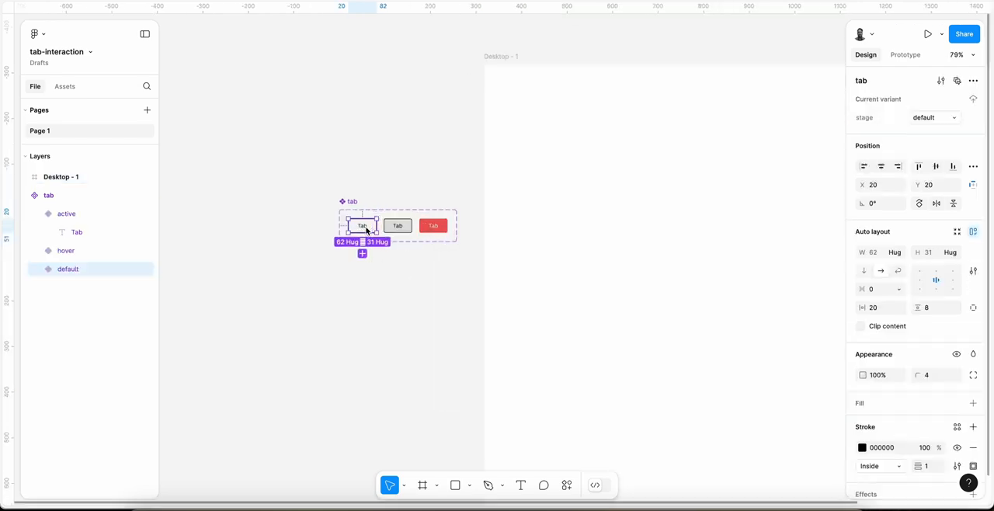
pyautogui.click(394, 147)
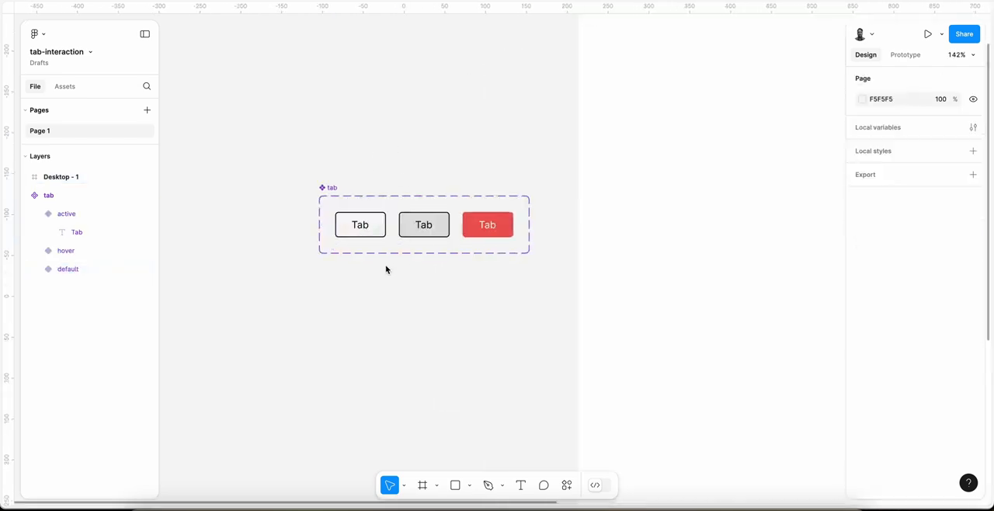
# Step: Create one component text property named Text with value Tab for the labels of all three tab variants
pyautogui.doubleClick(360, 227)
pyautogui.click(375, 305)
pyautogui.doubleClick(361, 230)
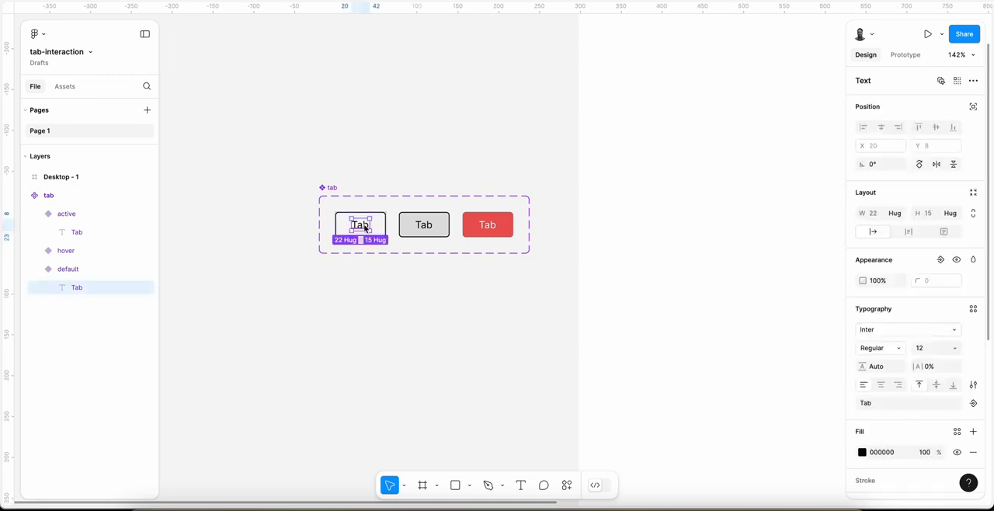
pyautogui.keyDown('shift'); pyautogui.click(428, 227); pyautogui.keyUp('shift')
pyautogui.keyDown('shift'); pyautogui.click(494, 223); pyautogui.keyUp('shift')
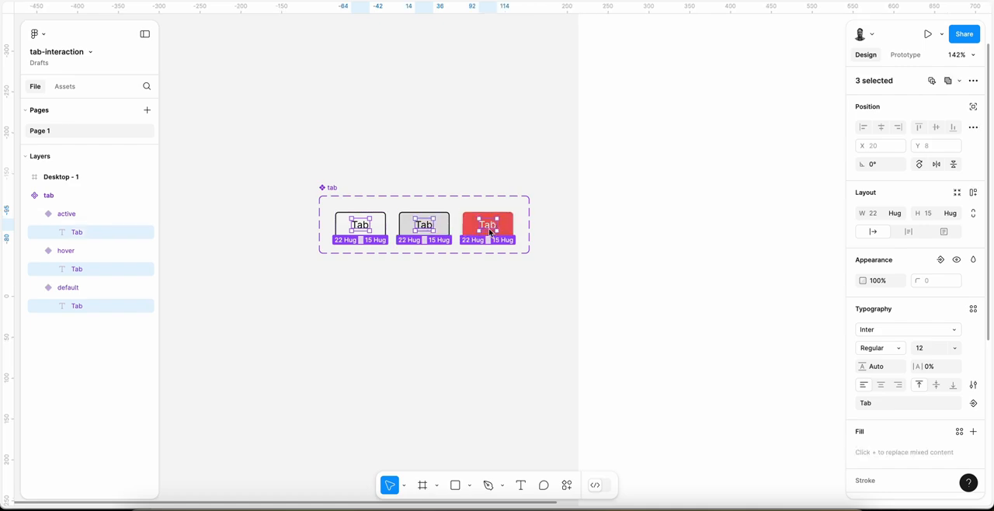
pyautogui.click(974, 405)
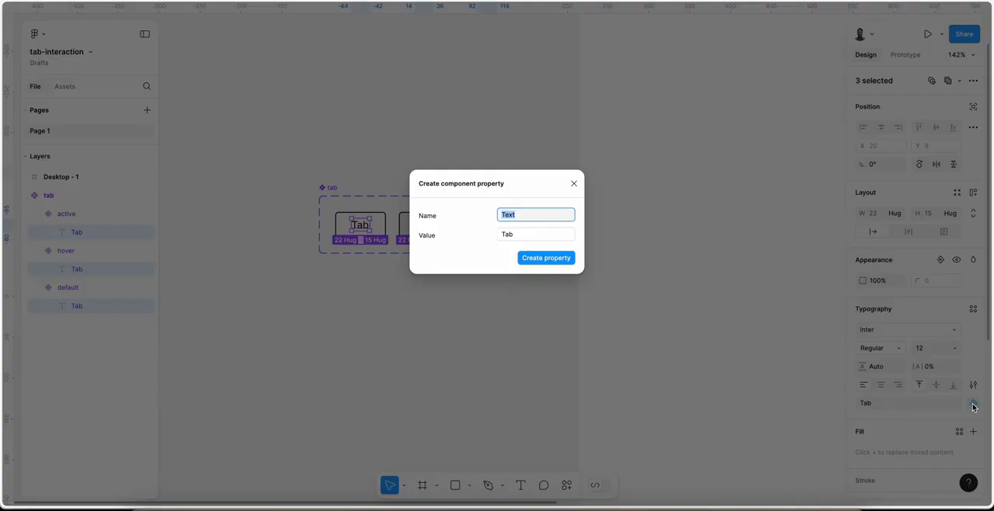
pyautogui.click(546, 258)
pyautogui.click(412, 149)
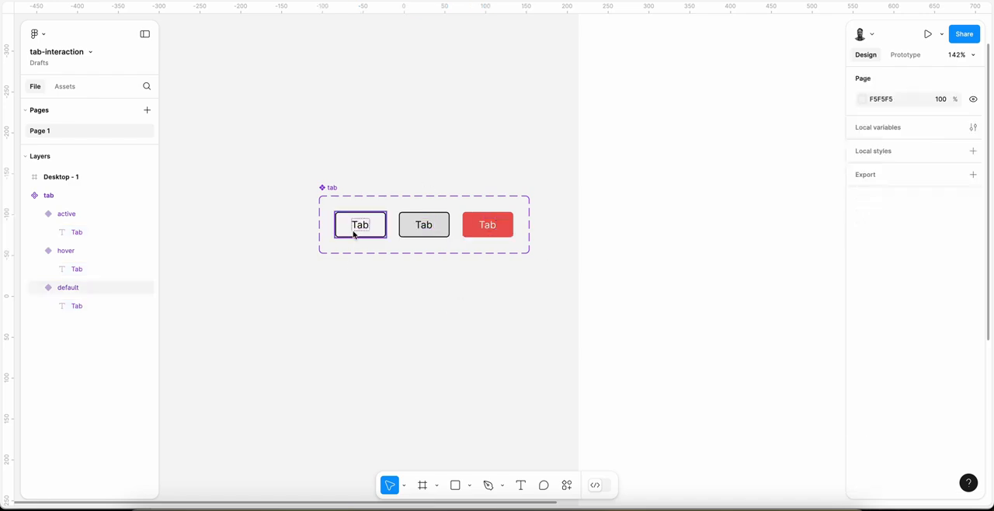
# Step: Place an instance of the default tab variant in the desktop frame at about X 112, Y 285
pyautogui.moveTo(352, 231); pyautogui.dragTo(672, 240)
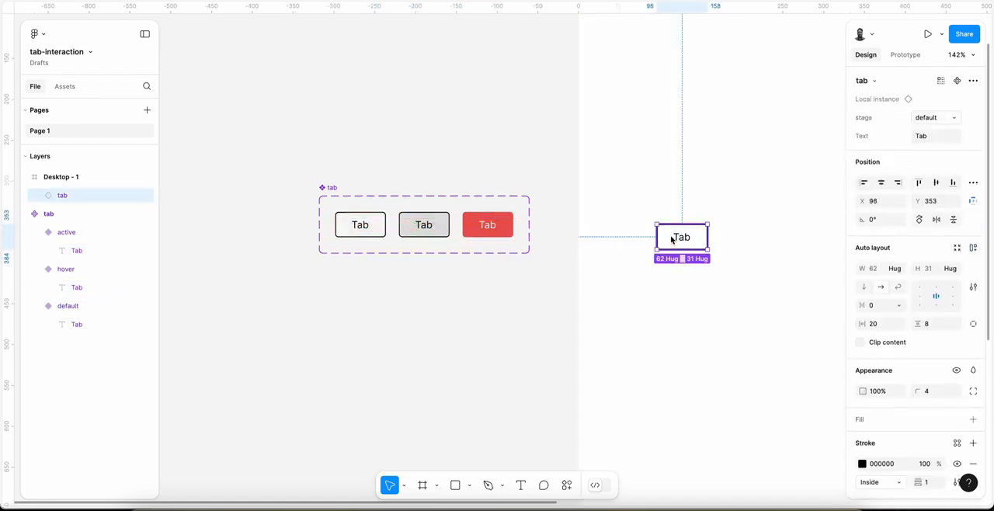
pyautogui.hscroll(2, 672, 240)
pyautogui.hscroll(-1, 672, 240)
pyautogui.scroll(-2, 672, 240)
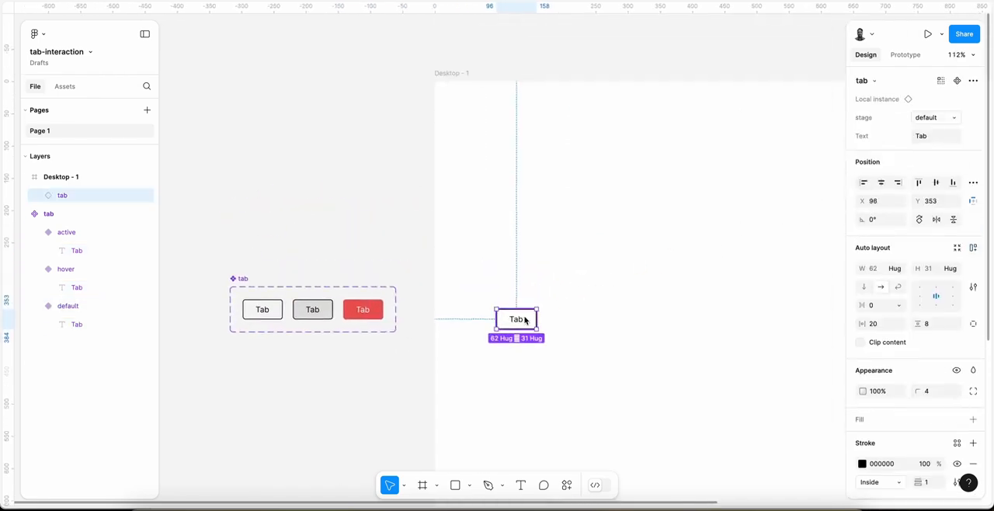
pyautogui.moveTo(526, 315); pyautogui.dragTo(537, 273)
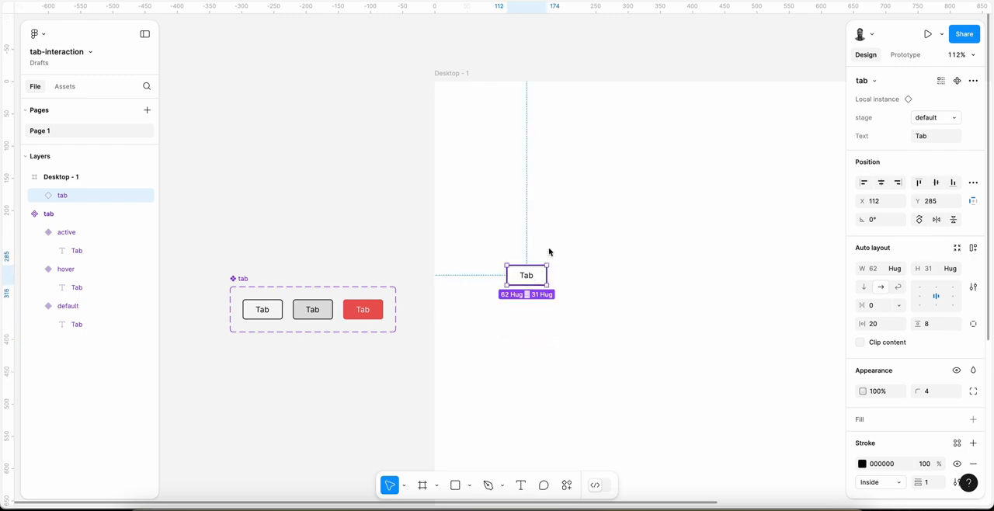
# Step: Try a different label in the tab instance's Text property and undo the change
pyautogui.click(930, 139)
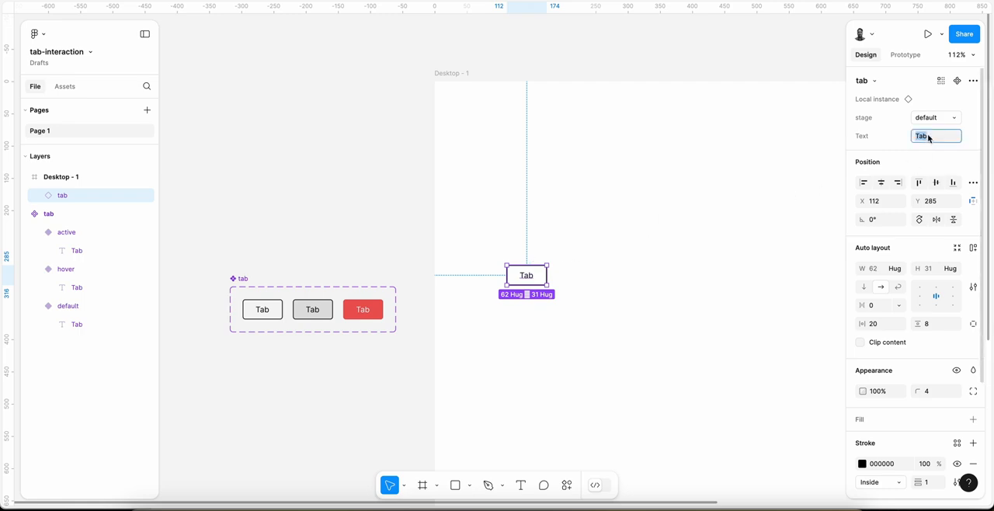
pyautogui.write('Clty')
pyautogui.press('Return')
pyautogui.hotkey('ctrl', 'z')
pyautogui.click(399, 189)
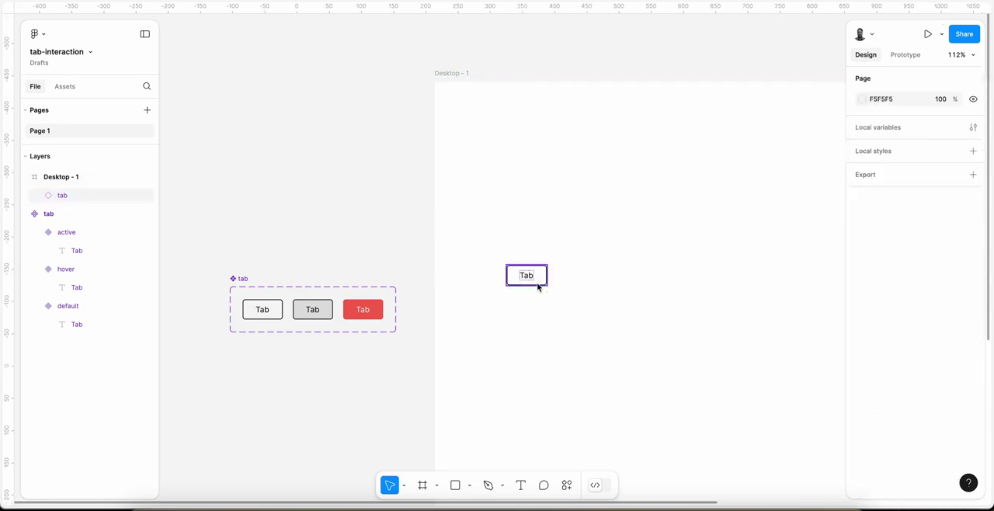
# Step: Duplicate the tab instance three times to form a horizontal row of four in the desktop frame
pyautogui.click(537, 287)
pyautogui.scroll(-3, 537, 287)
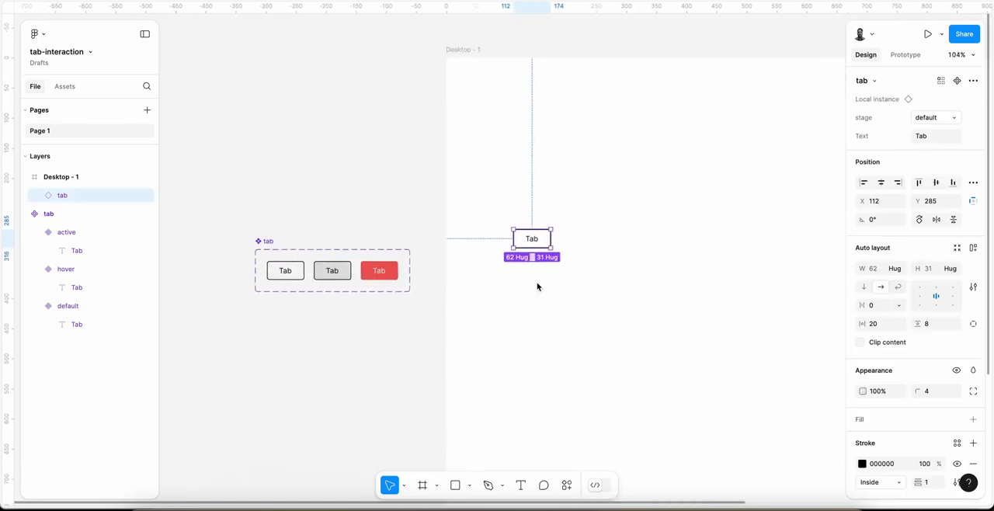
pyautogui.scroll(2, 537, 287)
pyautogui.hscroll(2, 537, 286)
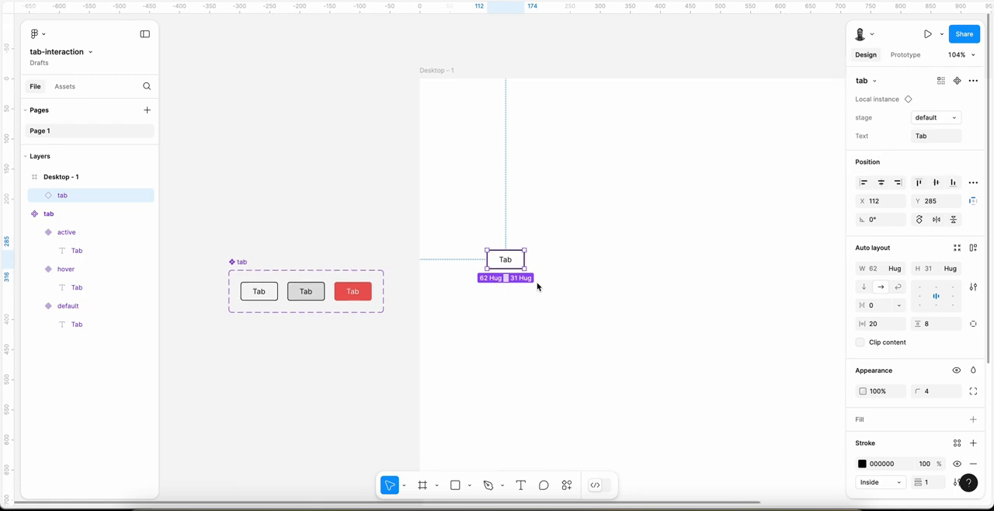
pyautogui.scroll(3, 538, 286)
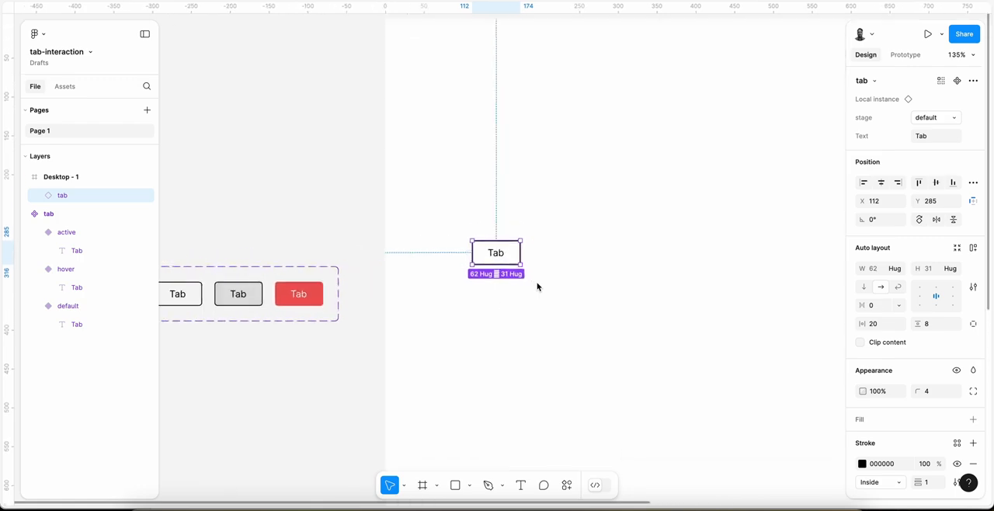
pyautogui.scroll(-2, 497, 255)
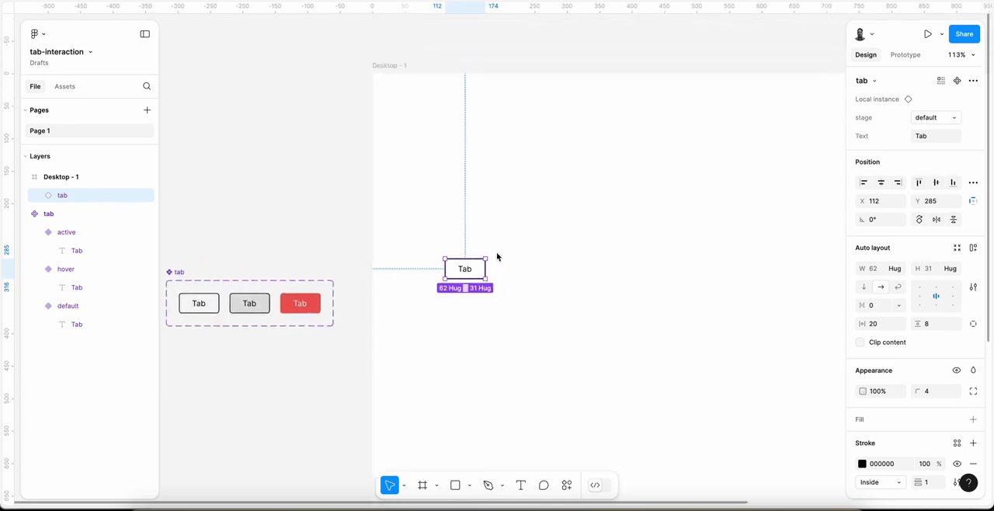
pyautogui.moveTo(463, 271); pyautogui.dragTo(599, 273)
# Step: Set the stage of the first tab in the row to active
pyautogui.click(476, 272)
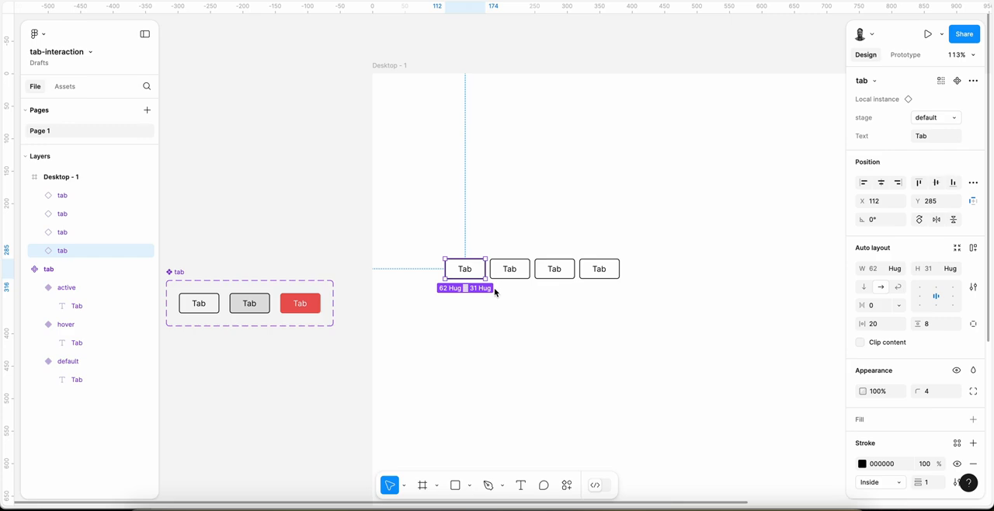
pyautogui.click(955, 119)
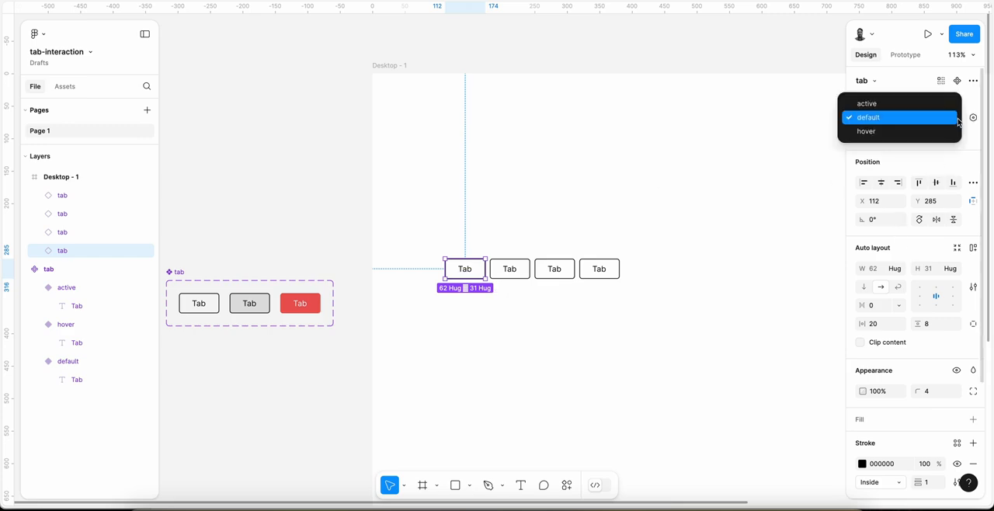
pyautogui.click(925, 104)
pyautogui.scroll(2, 424, 288)
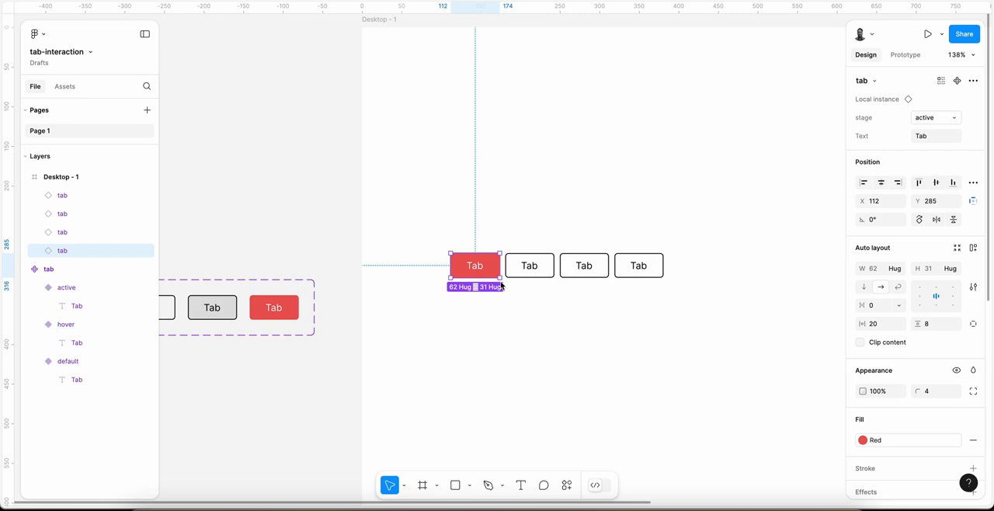
pyautogui.scroll(-2, 501, 286)
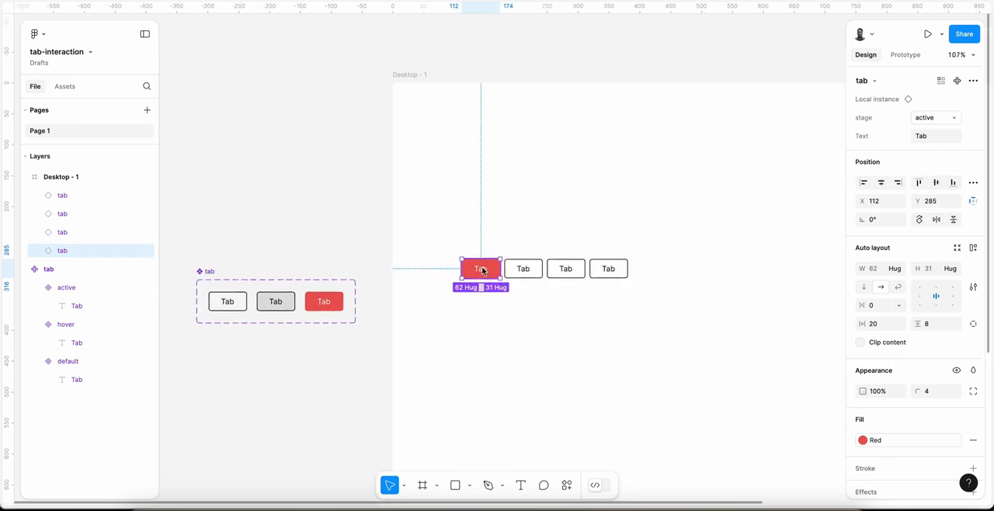
pyautogui.click(453, 264)
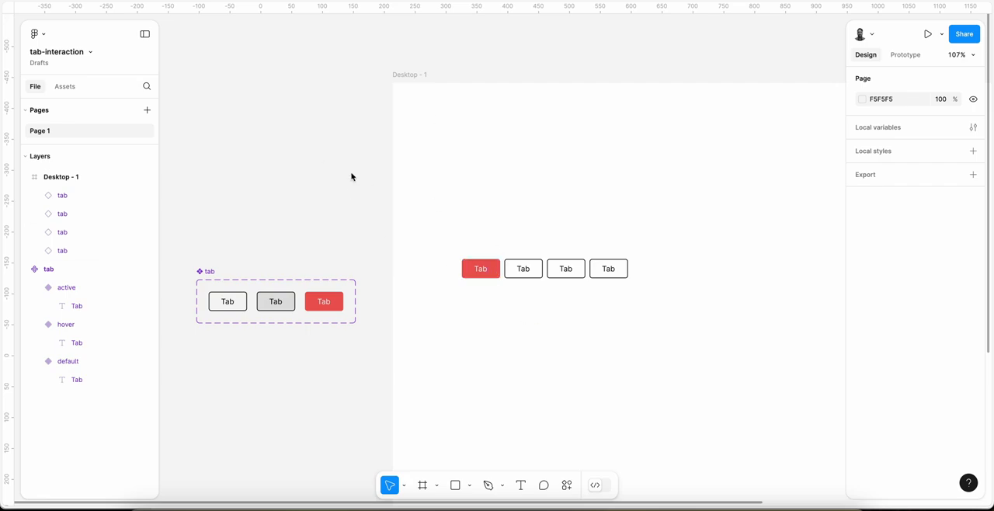
# Step: Open the local variables window, enlarge it and place it clear of the page properties
pyautogui.click(974, 128)
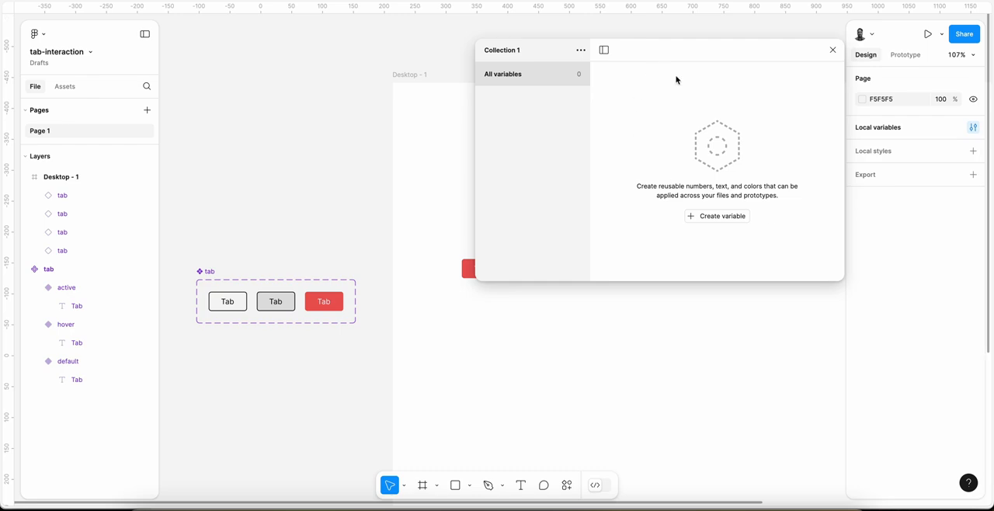
pyautogui.moveTo(686, 60); pyautogui.dragTo(619, 53)
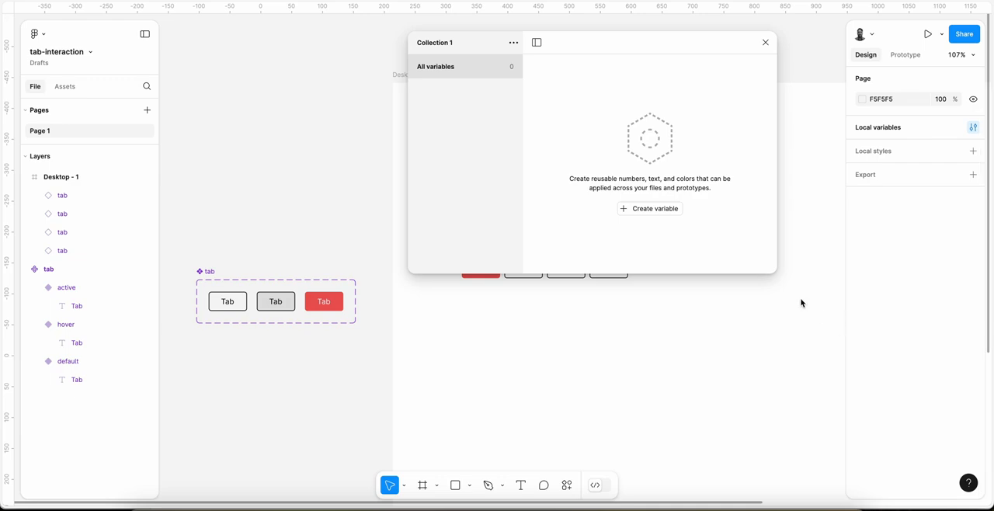
pyautogui.moveTo(775, 274); pyautogui.dragTo(893, 344)
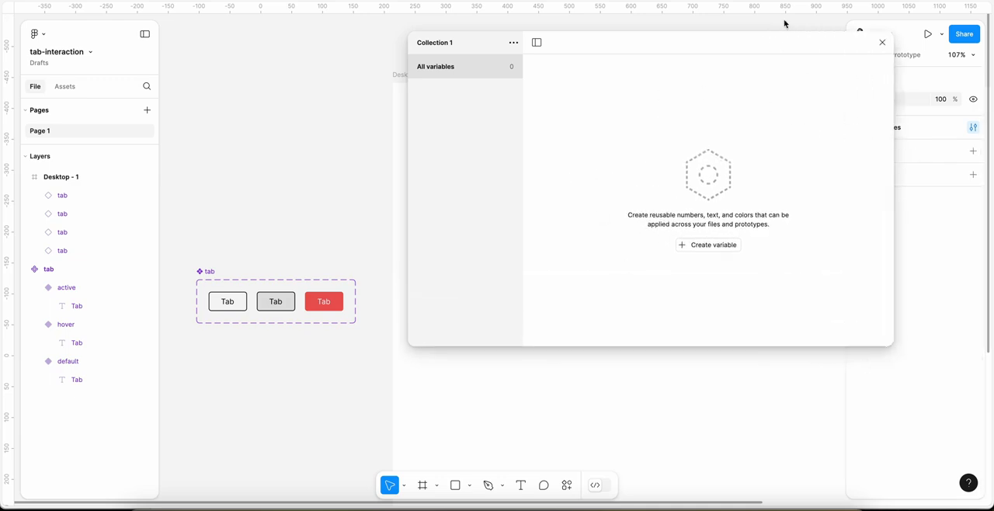
pyautogui.click(882, 42)
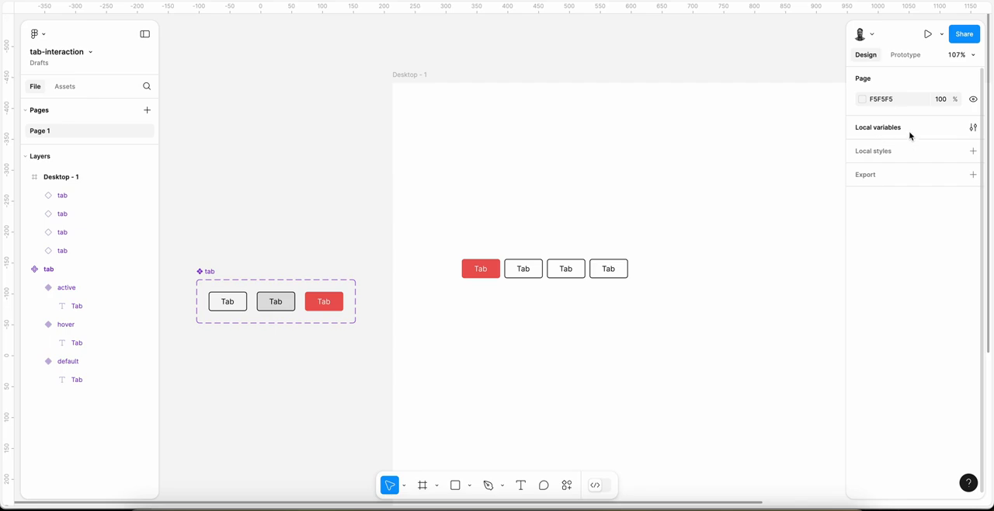
pyautogui.click(974, 128)
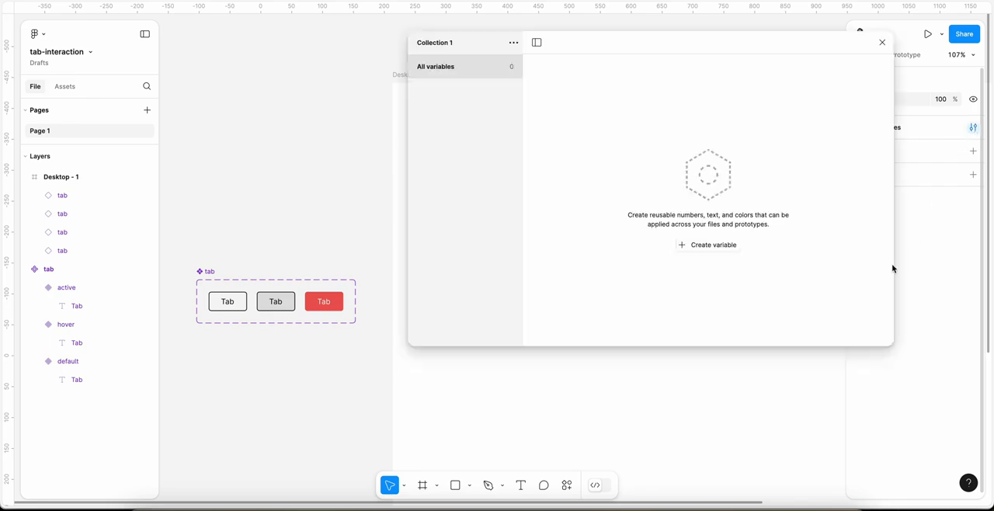
pyautogui.moveTo(683, 44); pyautogui.dragTo(635, 42)
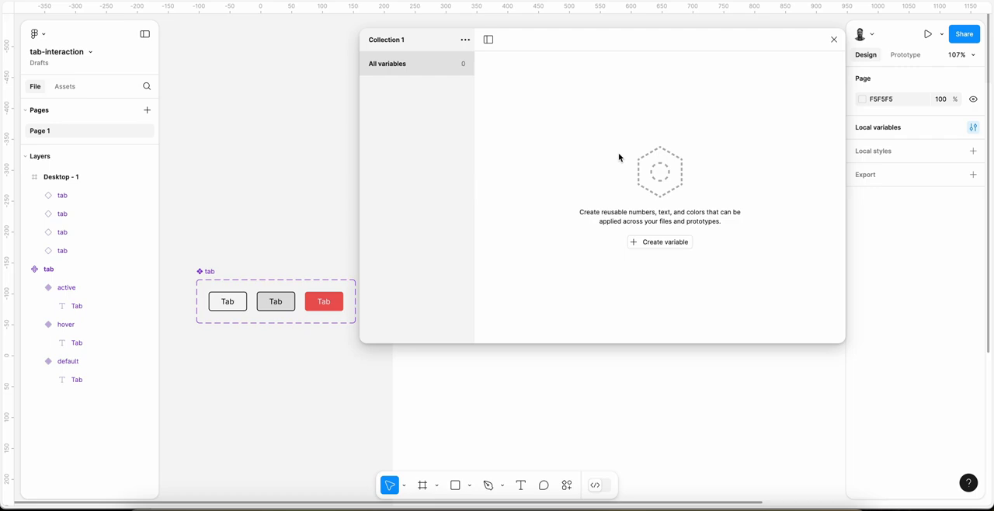
# Step: Create a string variable named string-tab/tab-1
pyautogui.click(661, 243)
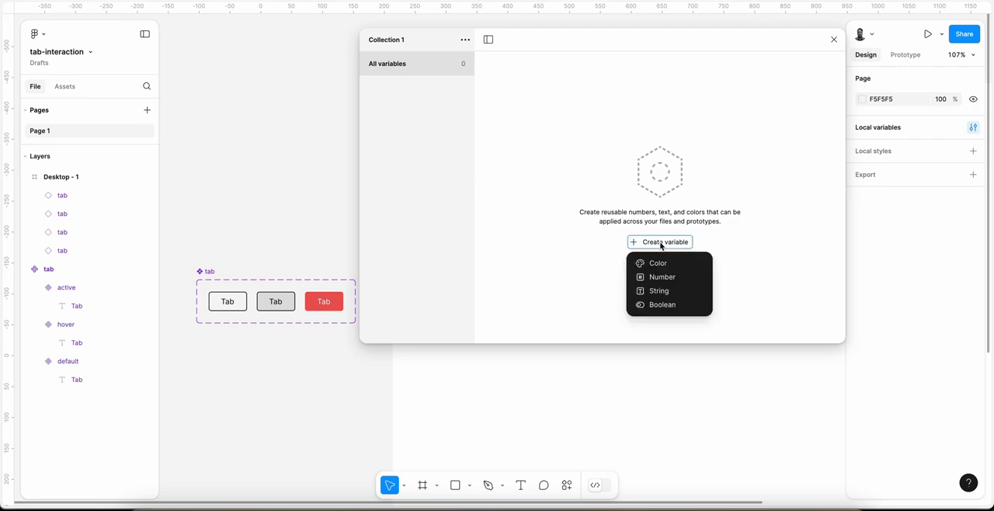
pyautogui.click(665, 292)
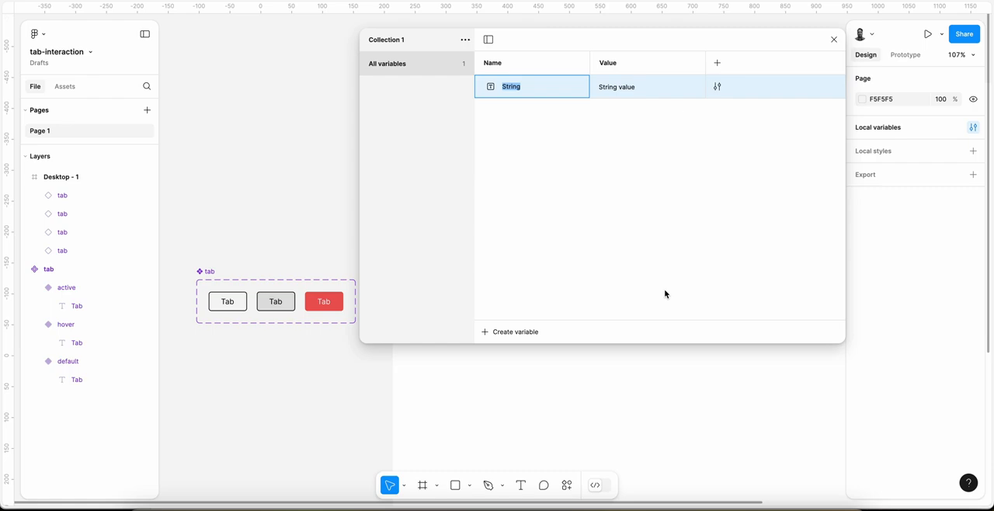
pyautogui.write('string')
pyautogui.write('-tab')
pyautogui.write('/tab')
pyautogui.write('-1')
pyautogui.press('Return')
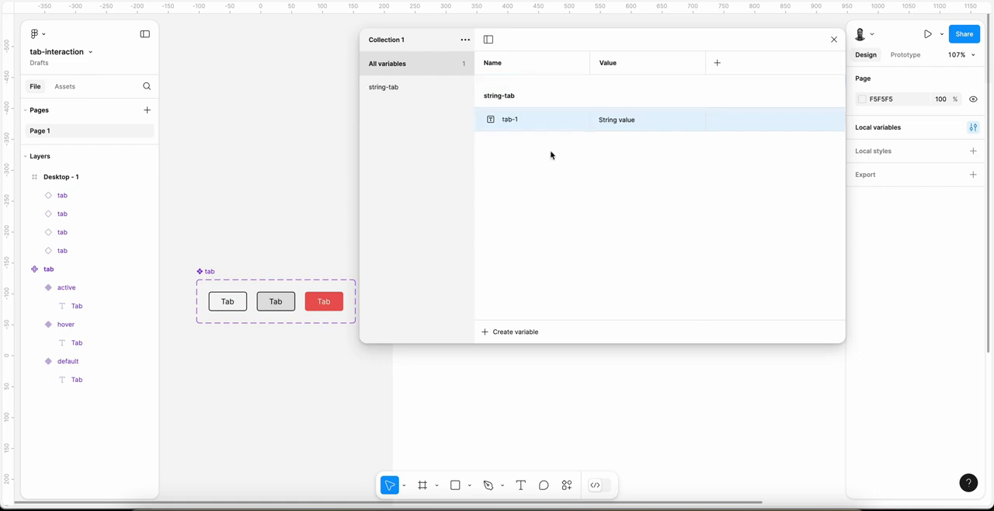
# Step: Set the value of tab-1 in the string-tab group to active and move the variables window lower
pyautogui.click(394, 88)
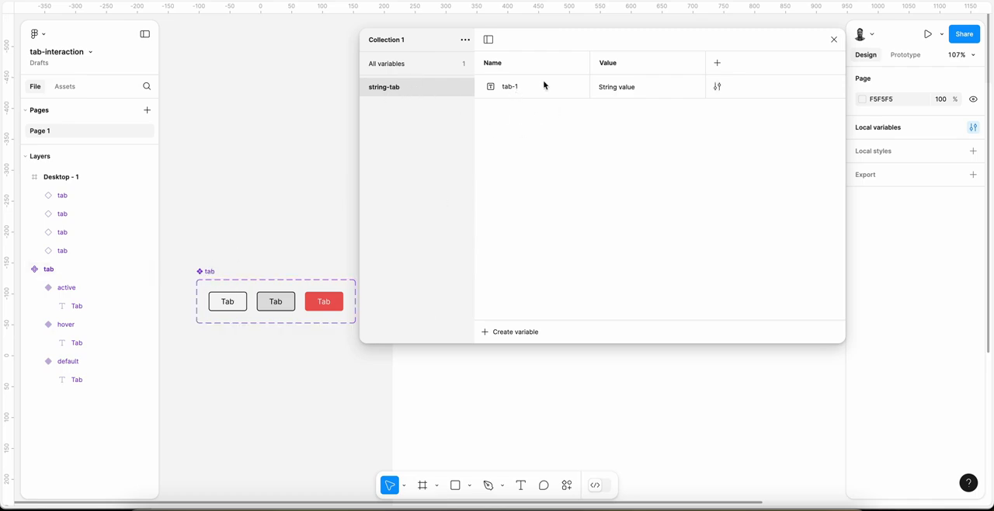
pyautogui.click(612, 88)
pyautogui.write('active')
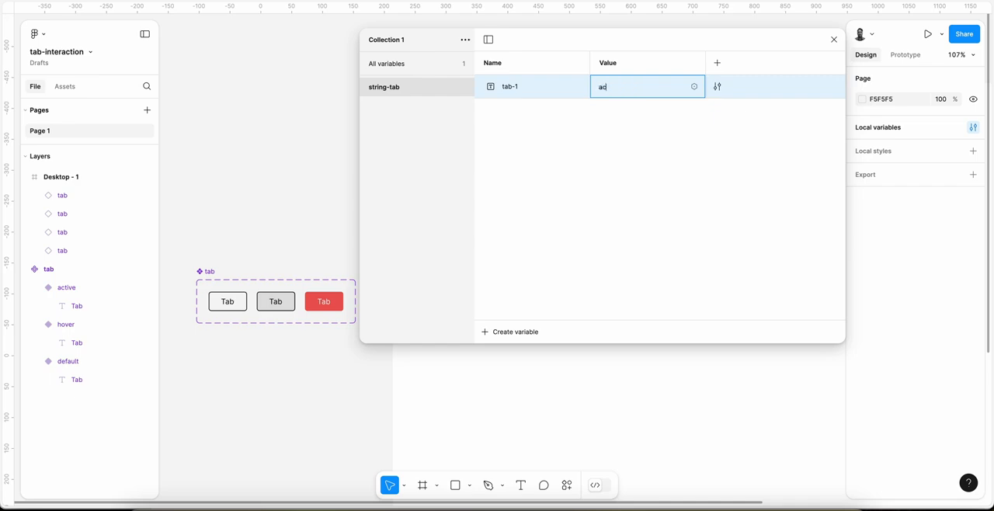
pyautogui.press('Return')
pyautogui.moveTo(611, 32); pyautogui.dragTo(628, 92)
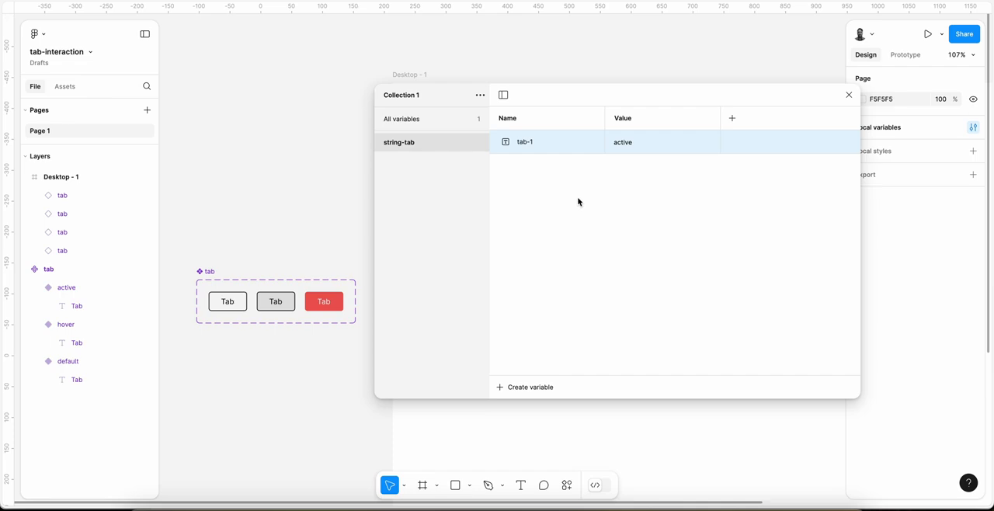
# Step: Duplicate the tab-1 variable, rename the copy tab-2 and set its value to default
pyautogui.hotkey('ctrl', 'd')
pyautogui.press('Right')
pyautogui.press('BackSpace')
pyautogui.press('BackSpace')
pyautogui.press('BackSpace')
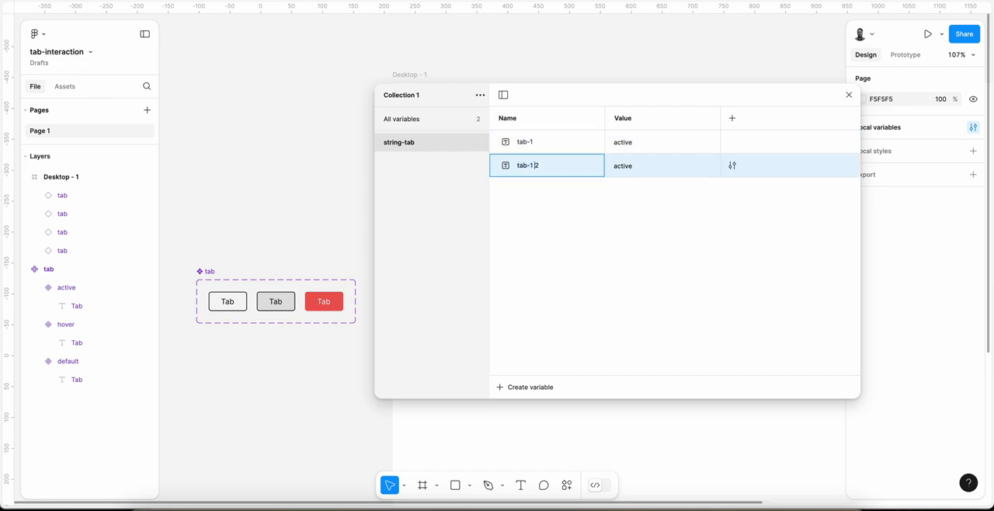
pyautogui.write('2')
pyautogui.press('Tab')
pyautogui.write('default')
pyautogui.press('Return')
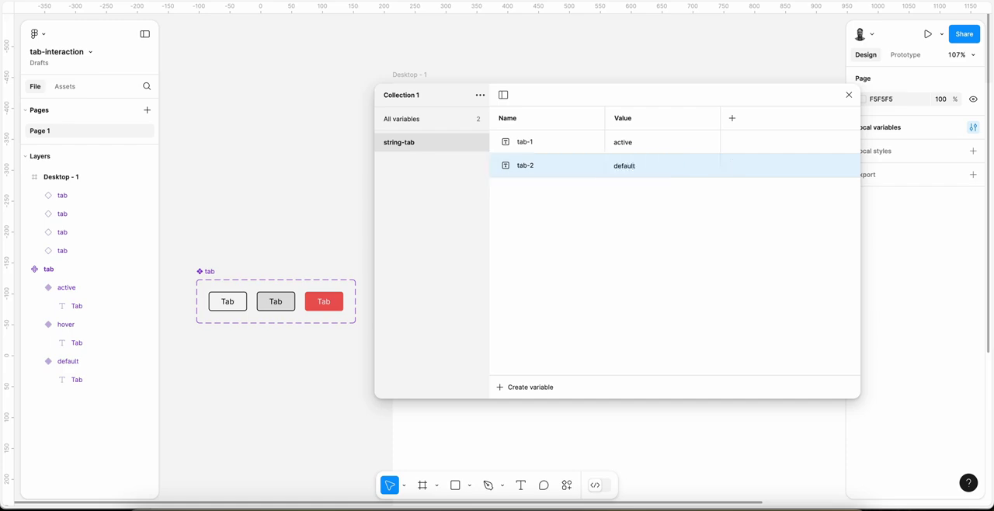
# Step: Duplicate the tab-2 variable and rename the copy tab-3, keeping the value default
pyautogui.hotkey('ctrl', 'd')
pyautogui.press('Right')
pyautogui.press('BackSpace')
pyautogui.press('BackSpace')
pyautogui.press('BackSpace')
pyautogui.write('3')
pyautogui.press('Tab')
pyautogui.press('Return')
# Step: Duplicate the tab-3 variable and rename the copy tab-4, keeping its value default
pyautogui.hotkey('ctrl', 'd')
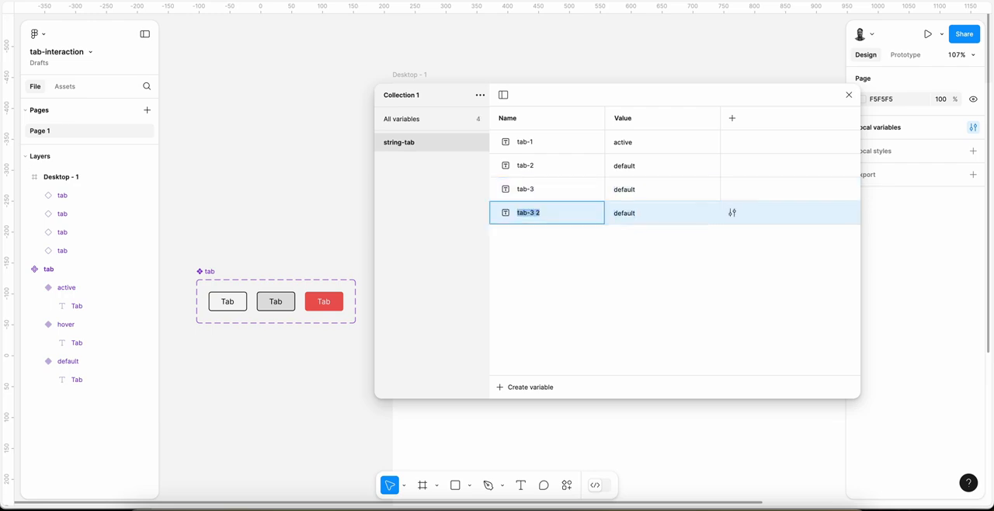
pyautogui.press('Right')
pyautogui.hotkey('shift', 'Left')
pyautogui.hotkey('shift', 'Left')
pyautogui.hotkey('shift', 'Left')
pyautogui.write('4')
pyautogui.press('Return')
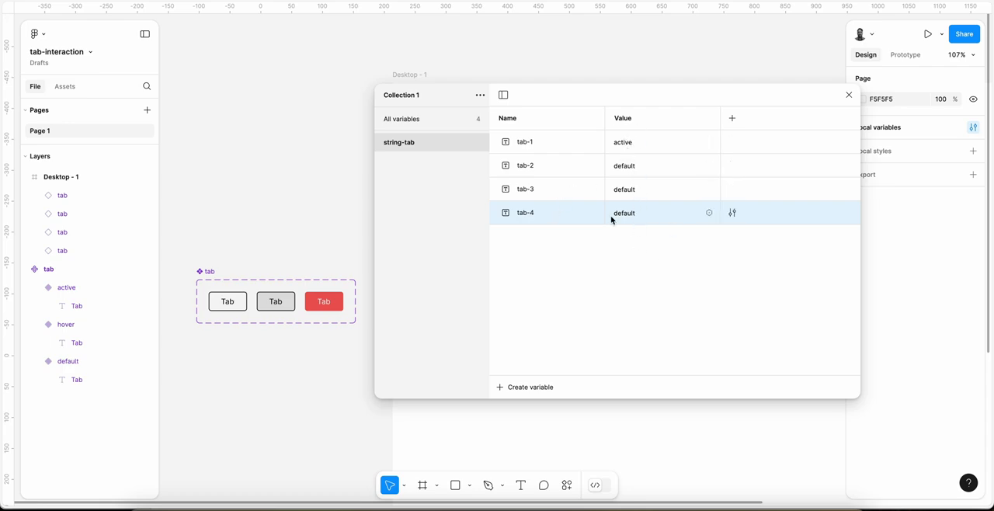
# Step: Move the variables window below the row of tab instances and close it
pyautogui.moveTo(632, 96); pyautogui.dragTo(629, 268)
pyautogui.scroll(-4, 617, 167)
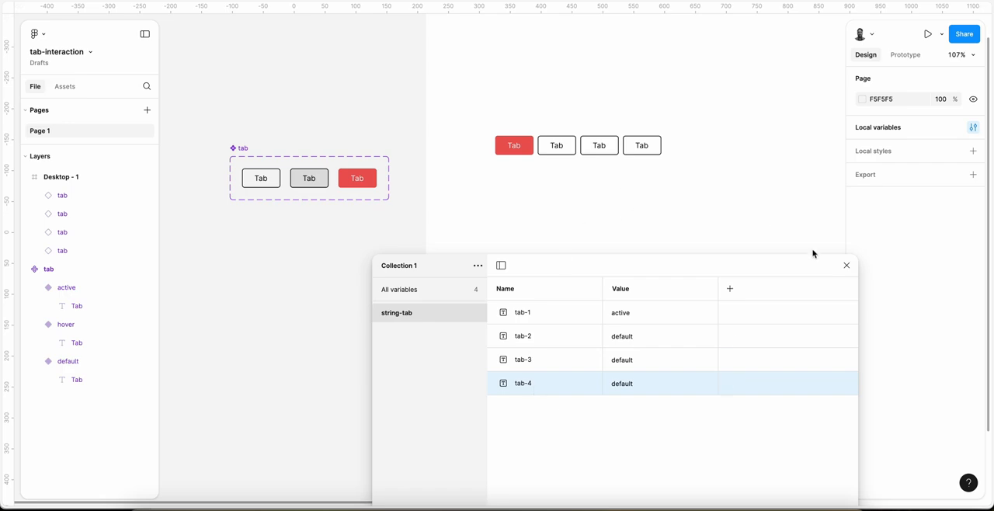
pyautogui.click(848, 268)
# Step: Examine the row of four tab instances, the first instance's stage property and the tab component set
pyautogui.keyDown('ctrl'); pyautogui.scroll(5, 557, 146); pyautogui.keyUp('ctrl')
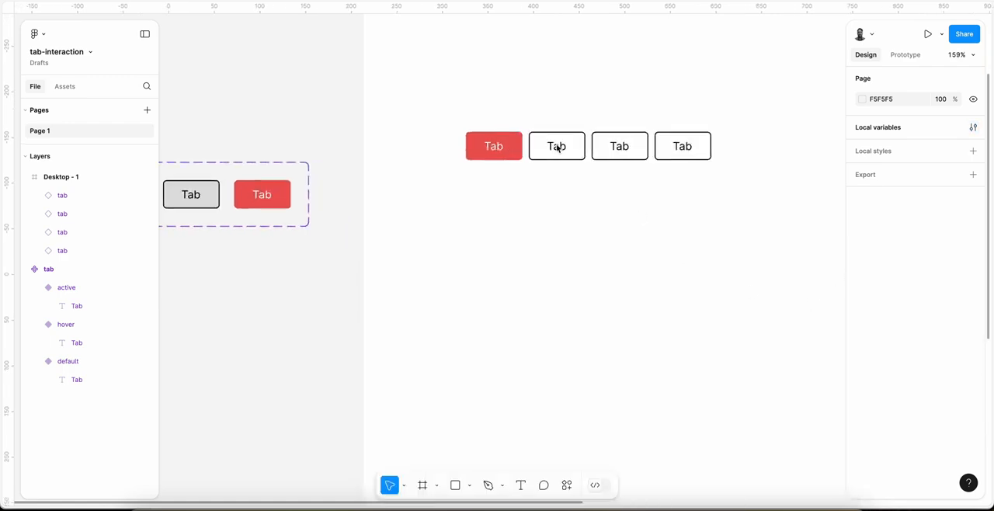
pyautogui.hscroll(-2, 557, 147)
pyautogui.scroll(1, 557, 146)
pyautogui.scroll(-1, 557, 147)
pyautogui.hscroll(1, 557, 147)
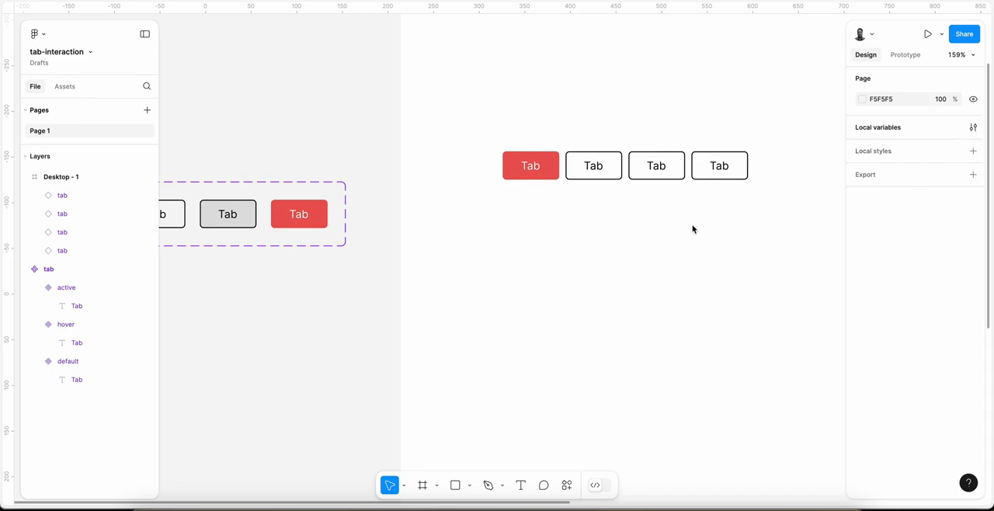
pyautogui.hscroll(2, 694, 229)
pyautogui.scroll(-1, 694, 229)
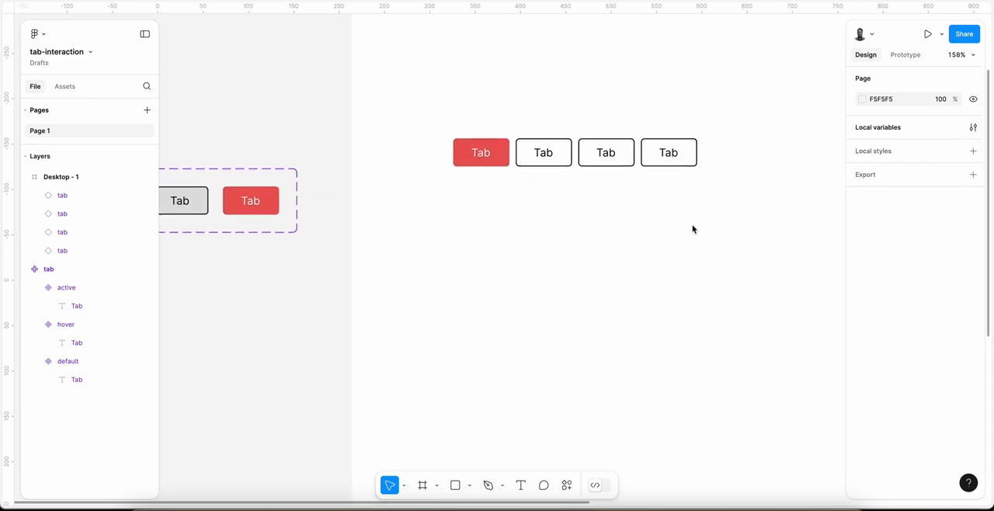
pyautogui.click(529, 155)
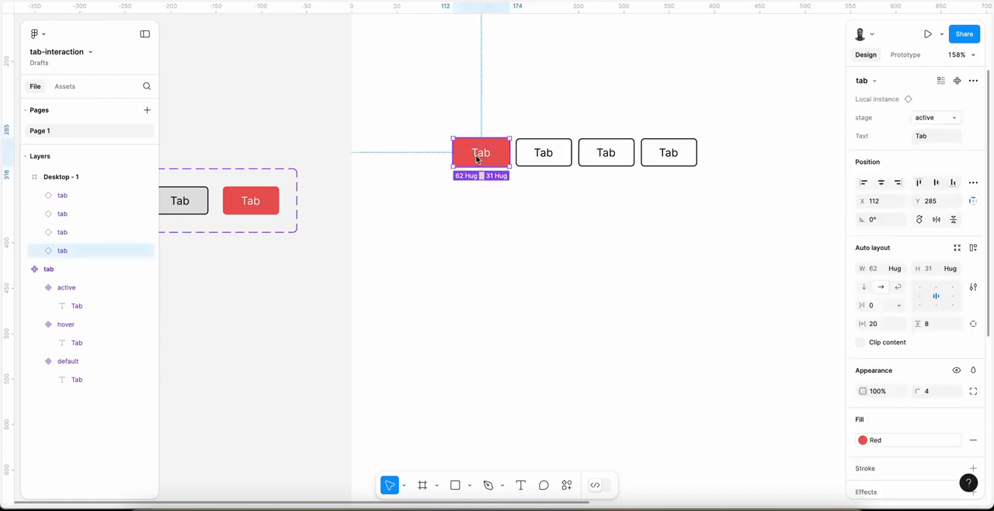
pyautogui.scroll(-1, 476, 159)
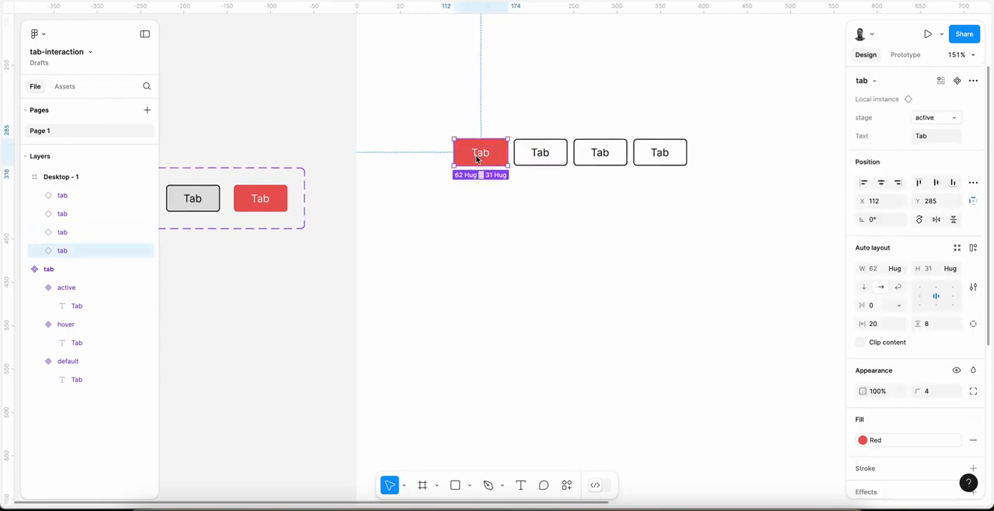
pyautogui.scroll(1, 477, 158)
pyautogui.hscroll(-1, 477, 159)
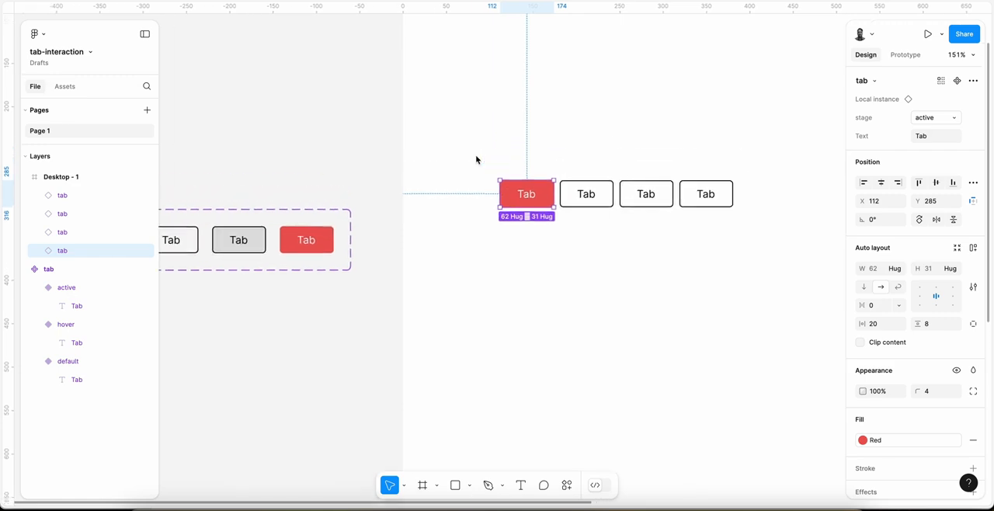
pyautogui.scroll(-1, 406, 211)
pyautogui.hscroll(-2, 406, 211)
pyautogui.scroll(2, 289, 217)
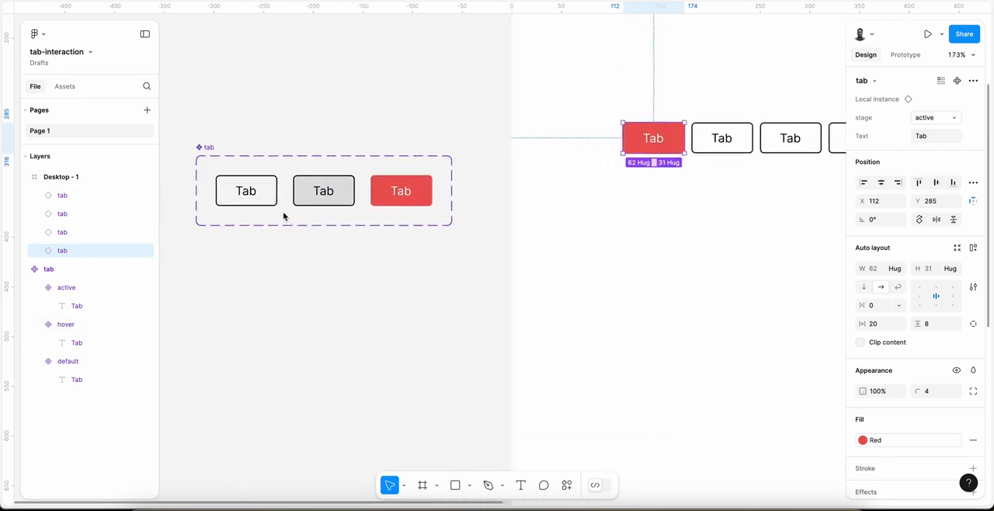
# Step: Add a While hovering interaction to the default tab variant that changes it to the hover variant with Instant animation
pyautogui.click(243, 202)
pyautogui.hscroll(-1, 244, 200)
pyautogui.scroll(5, 411, 167)
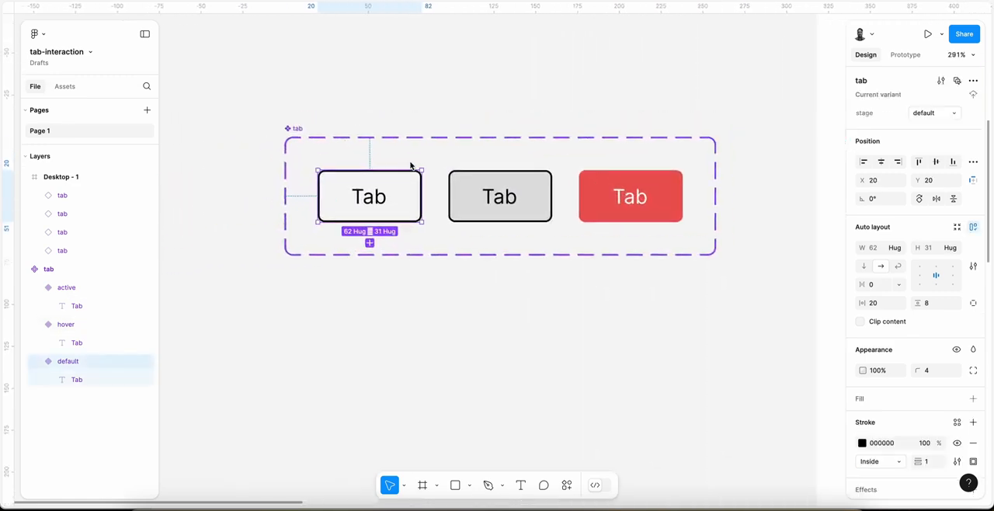
pyautogui.click(906, 55)
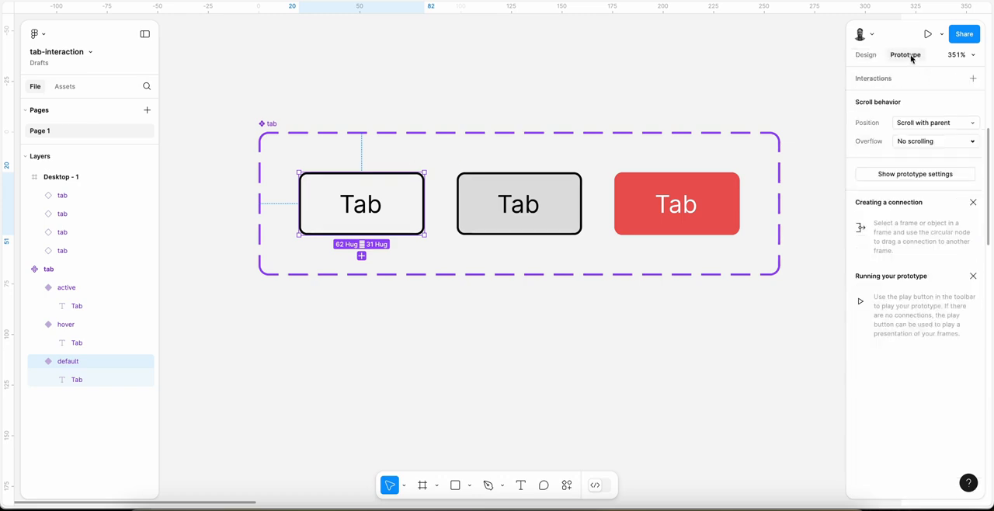
pyautogui.click(973, 77)
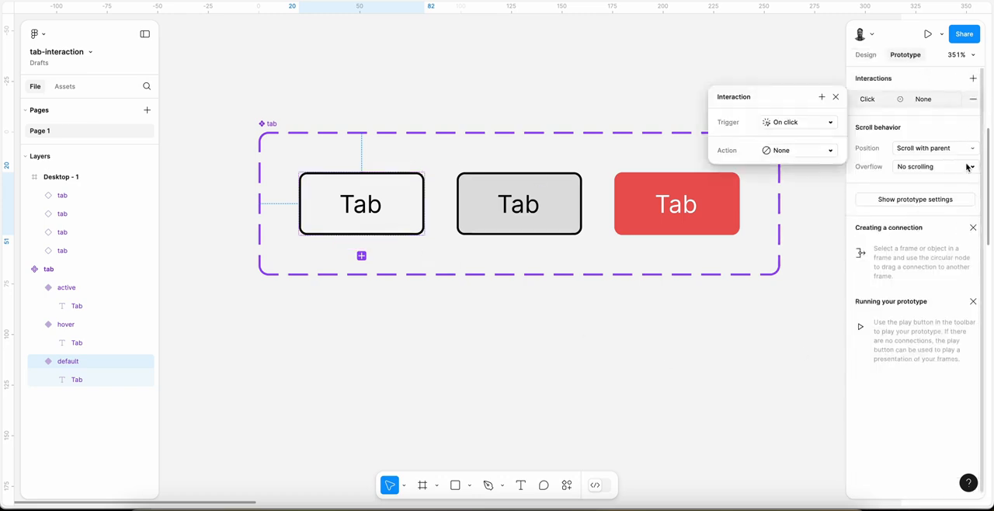
pyautogui.moveTo(424, 204); pyautogui.dragTo(483, 213)
pyautogui.click(472, 259)
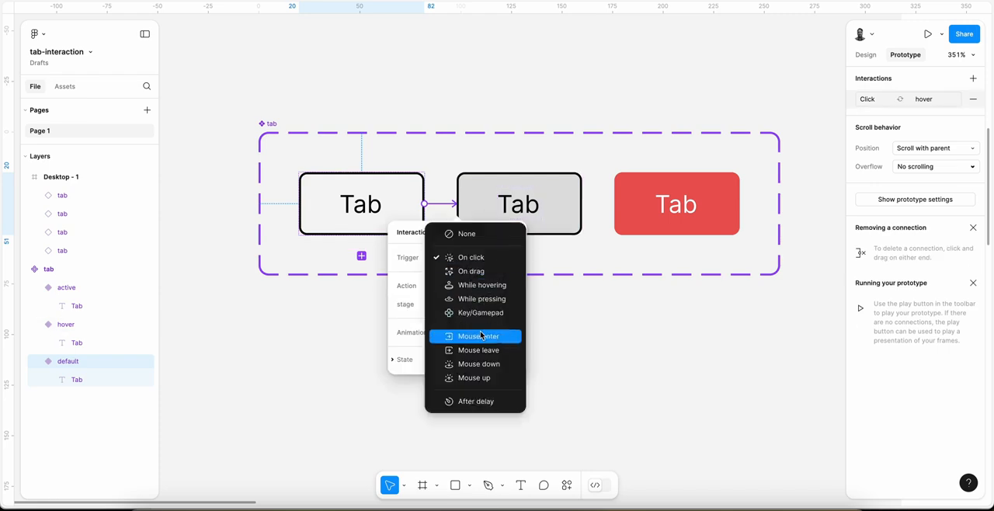
pyautogui.click(482, 285)
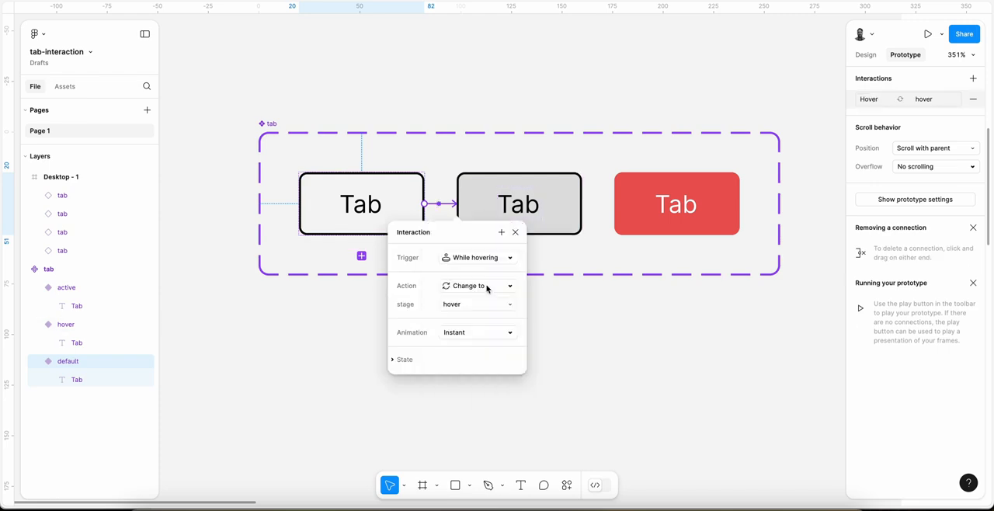
# Step: Add a While pressing interaction to the hover variant that changes it to the active variant with Instant animation
pyautogui.click(566, 212)
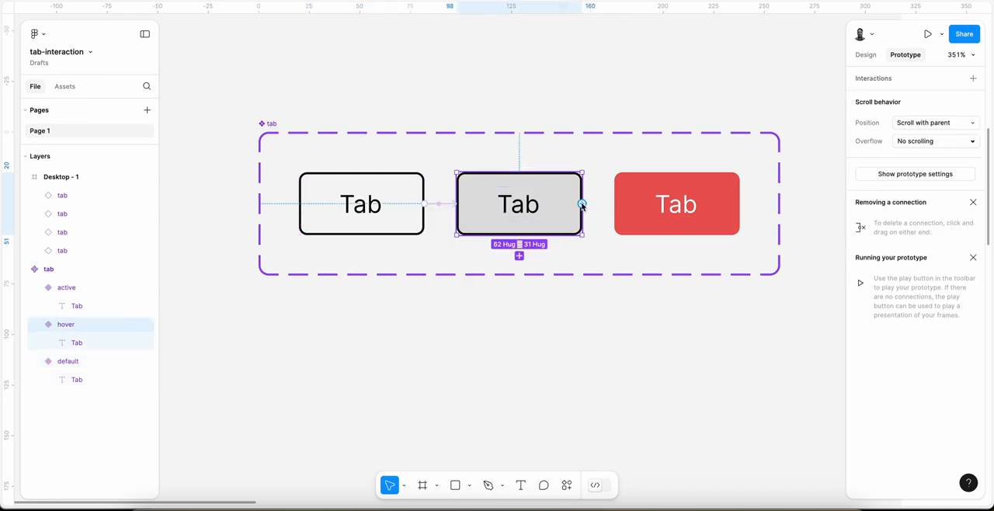
pyautogui.moveTo(582, 205); pyautogui.dragTo(643, 205)
pyautogui.click(633, 258)
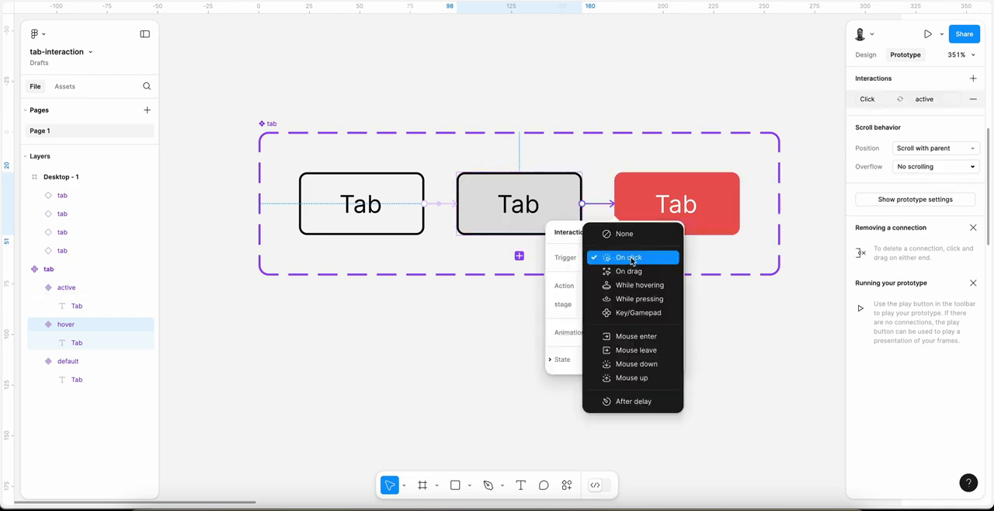
pyautogui.click(641, 301)
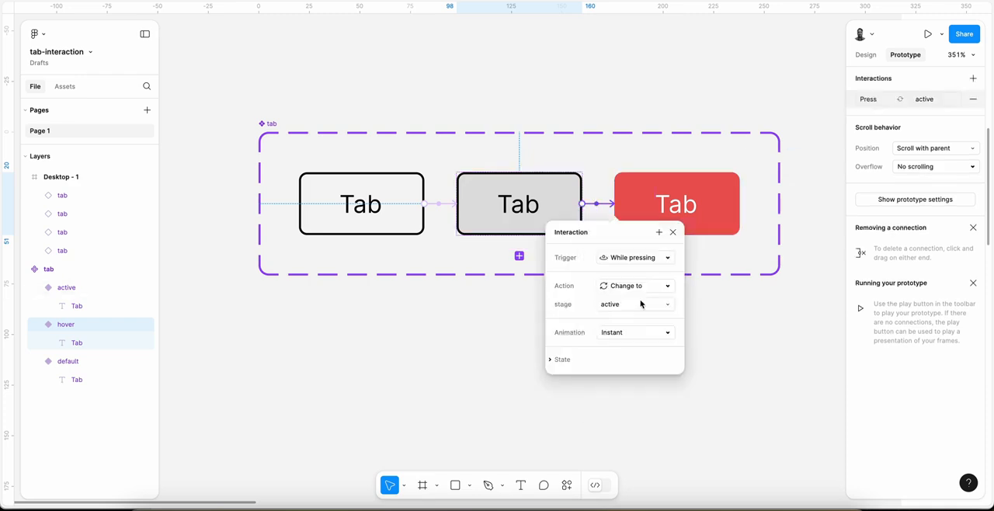
pyautogui.click(634, 195)
# Step: Add a Mouse leave interaction to the hover variant that changes it back to the default variant with Instant animation
pyautogui.click(535, 224)
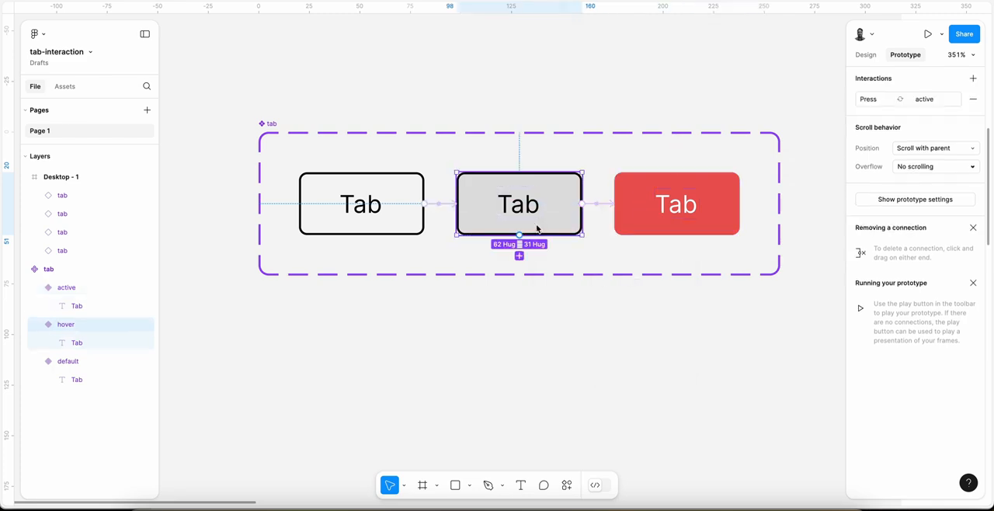
pyautogui.moveTo(453, 211); pyautogui.dragTo(406, 216)
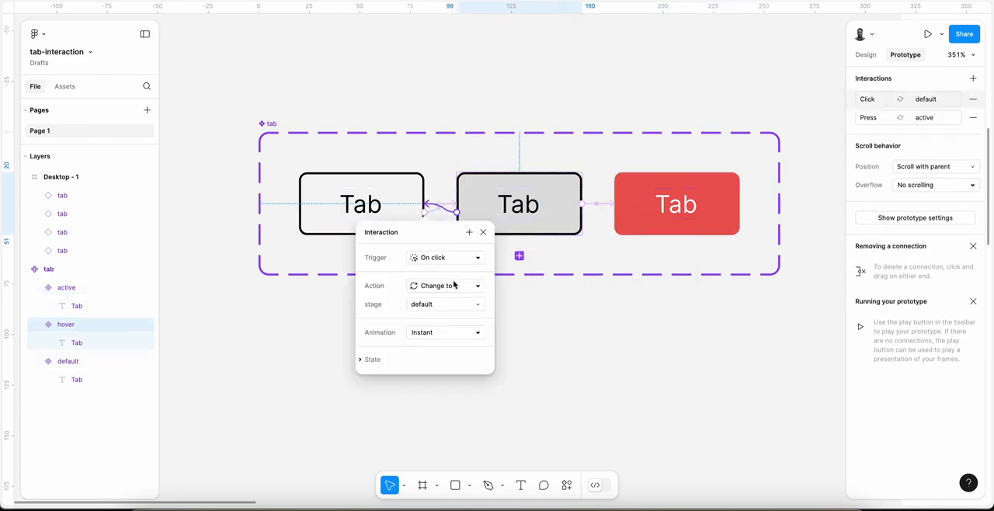
pyautogui.click(448, 260)
pyautogui.click(459, 350)
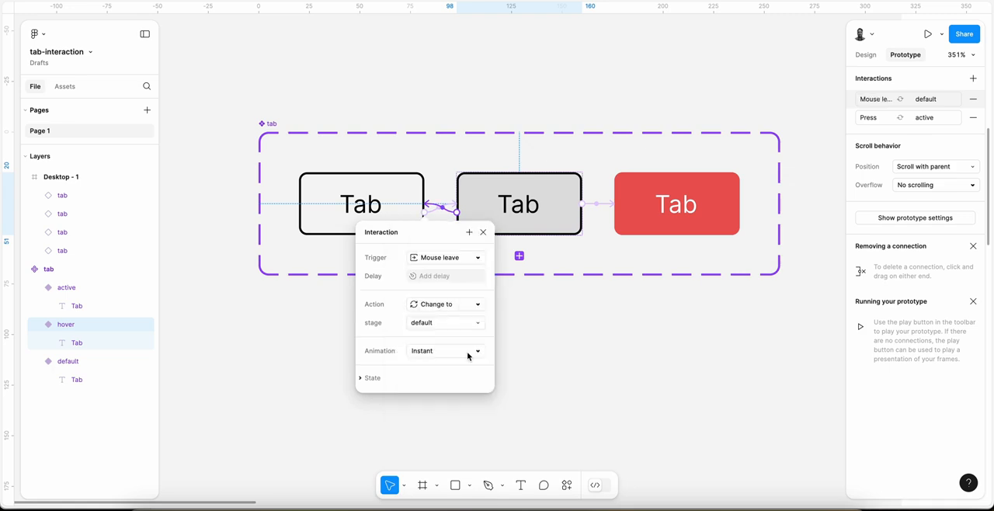
# Step: Assign the string-tab/tab-1 variable to the stage property of the first tab instance in the Desktop - 1 frame
pyautogui.click(866, 55)
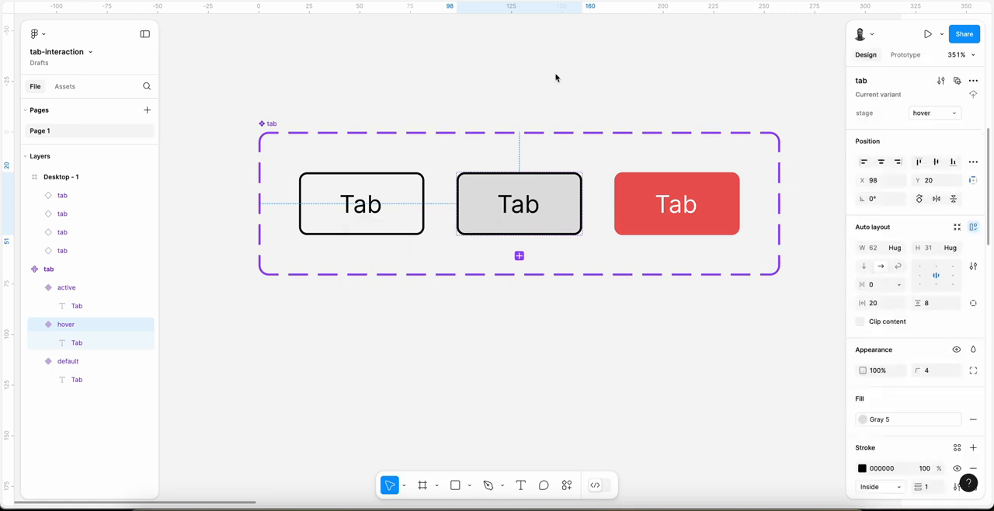
pyautogui.keyDown('ctrl'); pyautogui.scroll(-5, 556, 78); pyautogui.keyUp('ctrl')
pyautogui.hscroll(5, 556, 78)
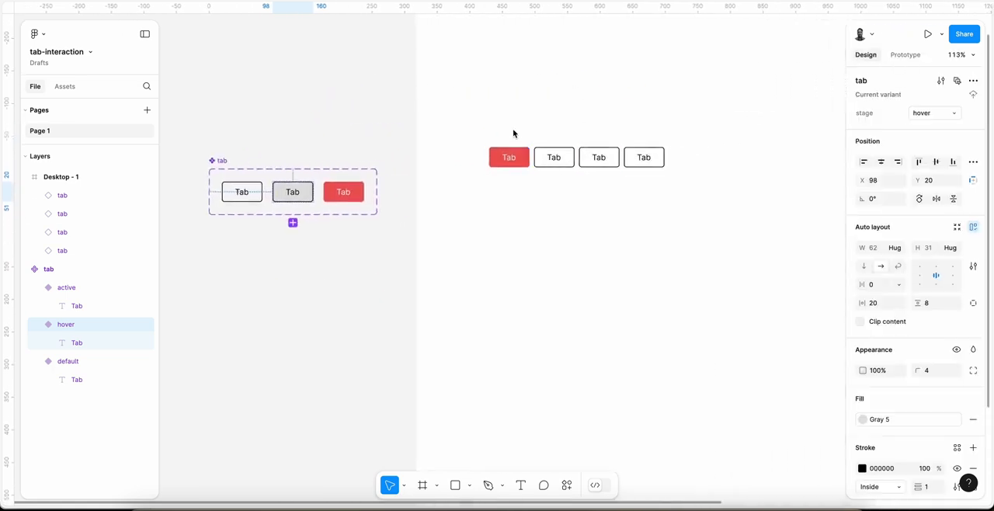
pyautogui.keyDown('ctrl'); pyautogui.scroll(5, 515, 134); pyautogui.keyUp('ctrl')
pyautogui.click(411, 183)
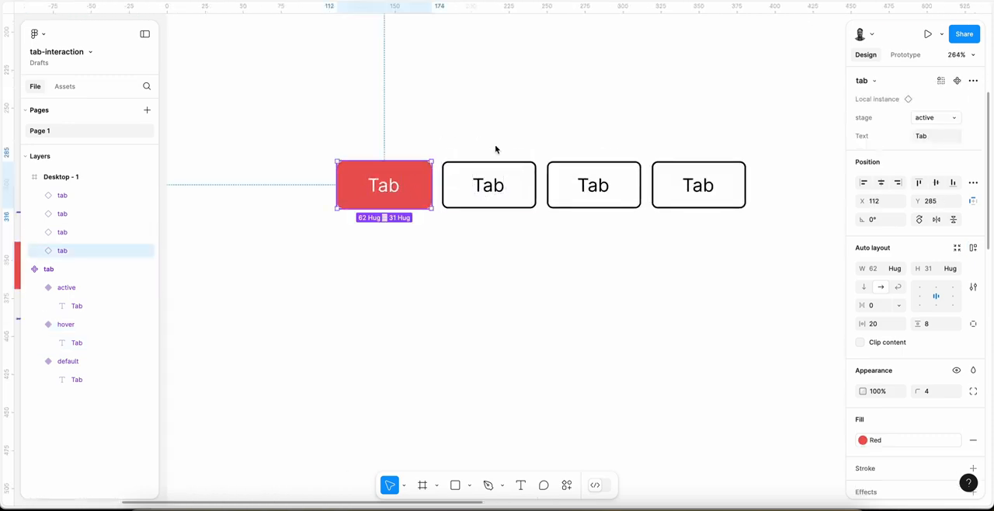
pyautogui.click(973, 118)
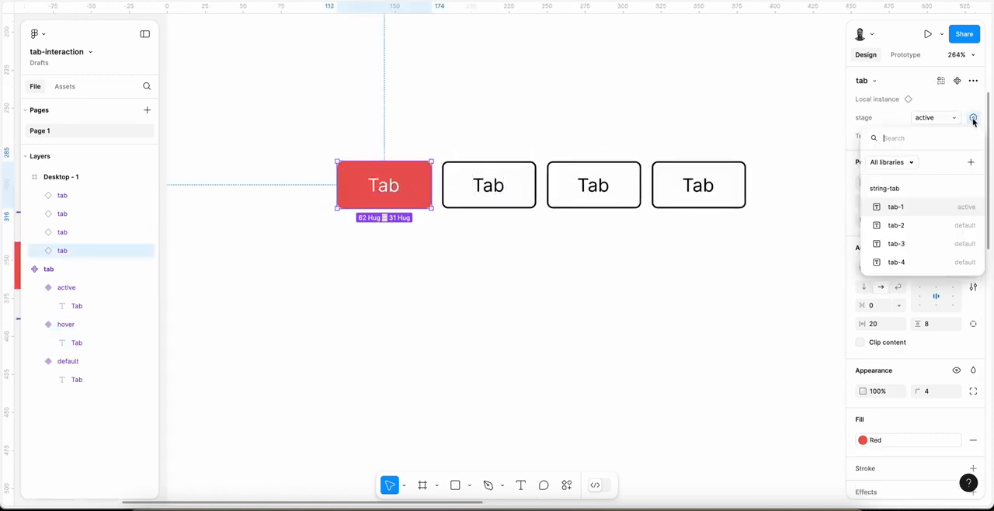
pyautogui.click(897, 206)
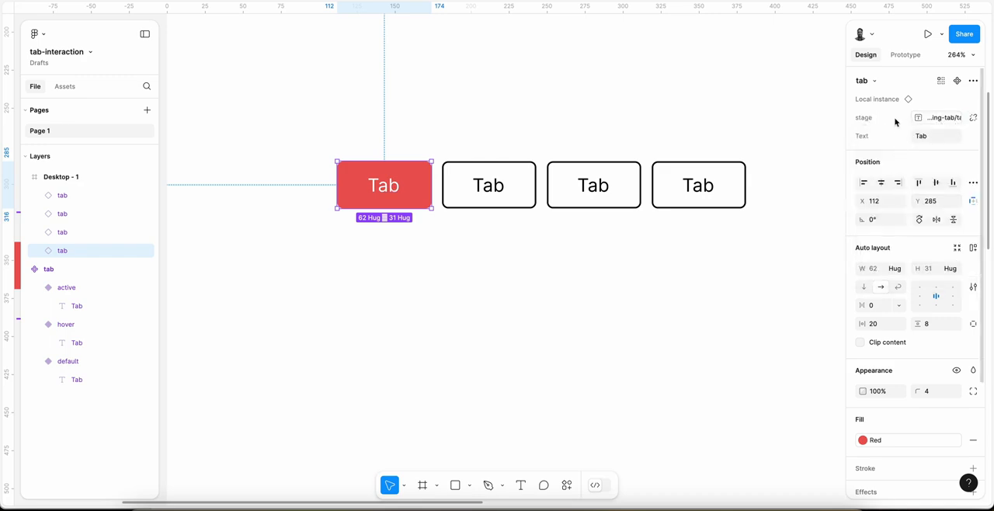
# Step: Assign the string-tab/tab-2 variable to the stage property of the second tab instance
pyautogui.click(489, 198)
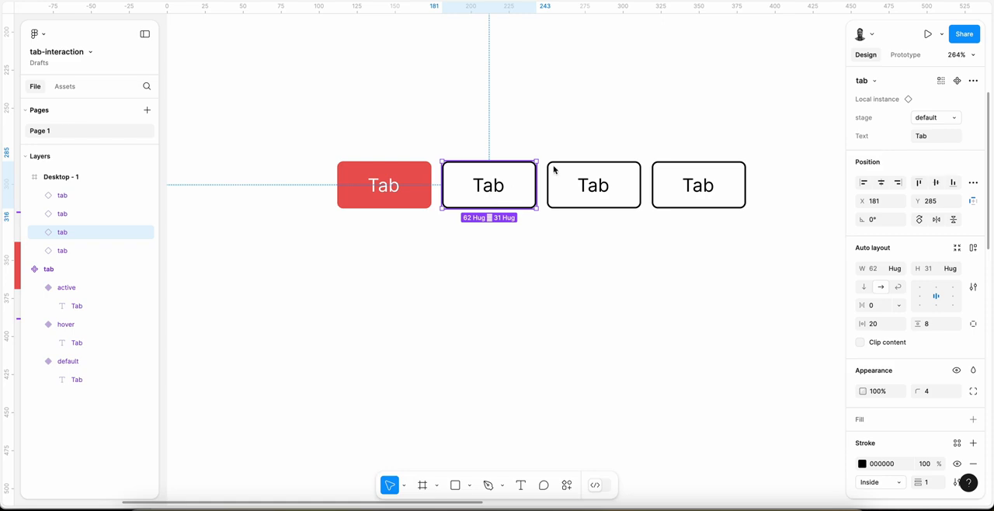
pyautogui.click(973, 118)
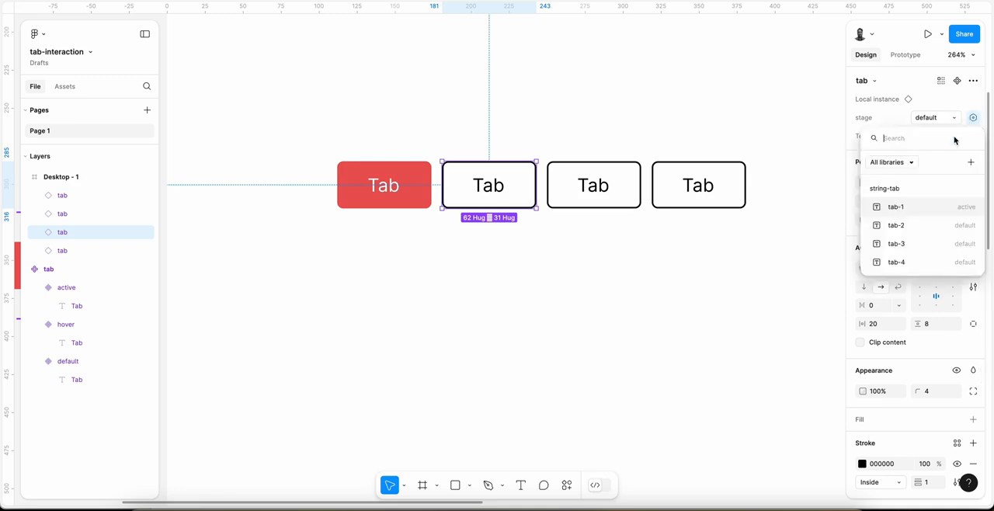
pyautogui.click(898, 226)
# Step: Try the active stage on the second tab instance without its variable, and restore its binding to string-tab/tab-2
pyautogui.click(973, 118)
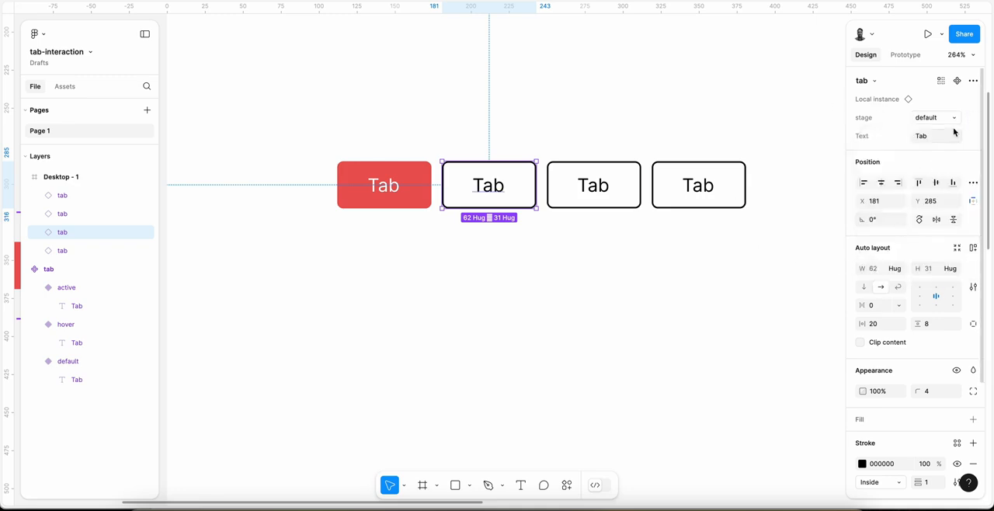
pyautogui.click(948, 120)
pyautogui.click(898, 104)
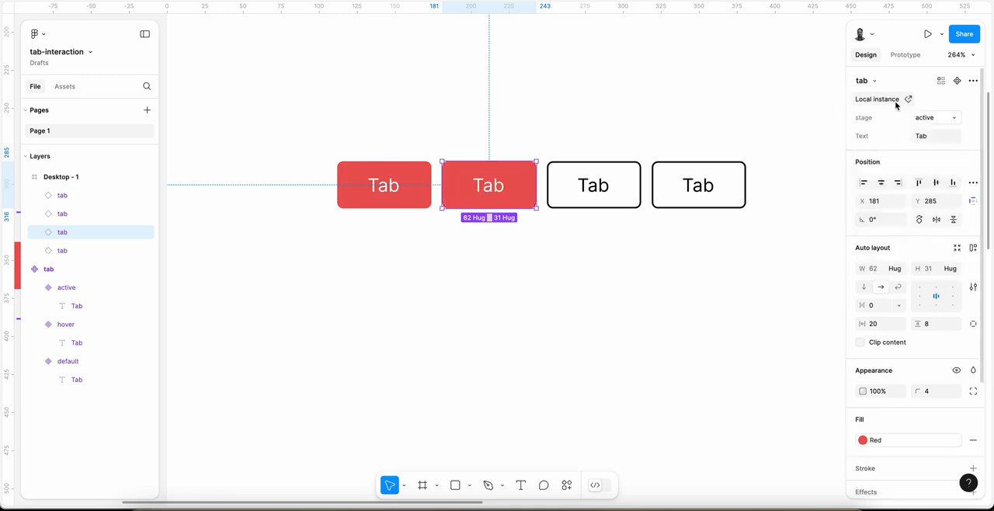
pyautogui.click(955, 118)
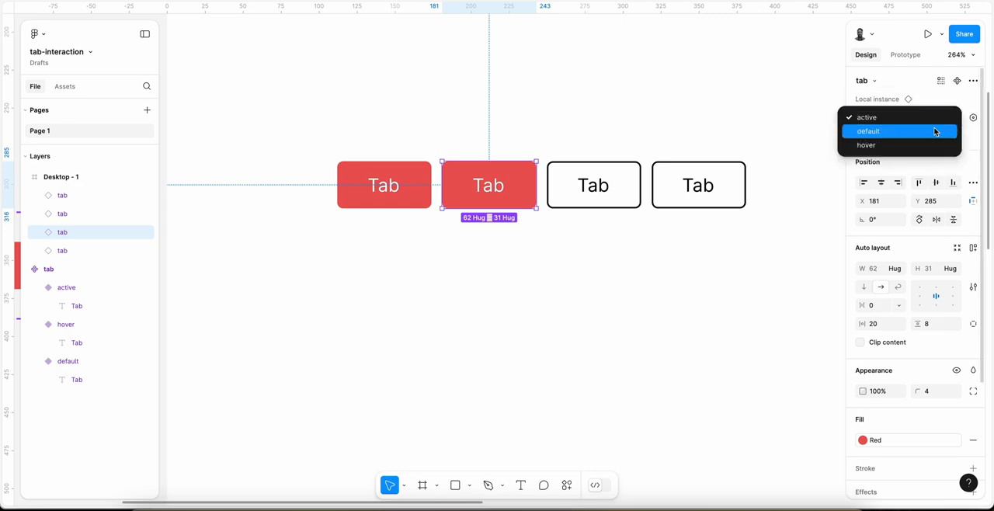
pyautogui.click(932, 130)
pyautogui.click(972, 119)
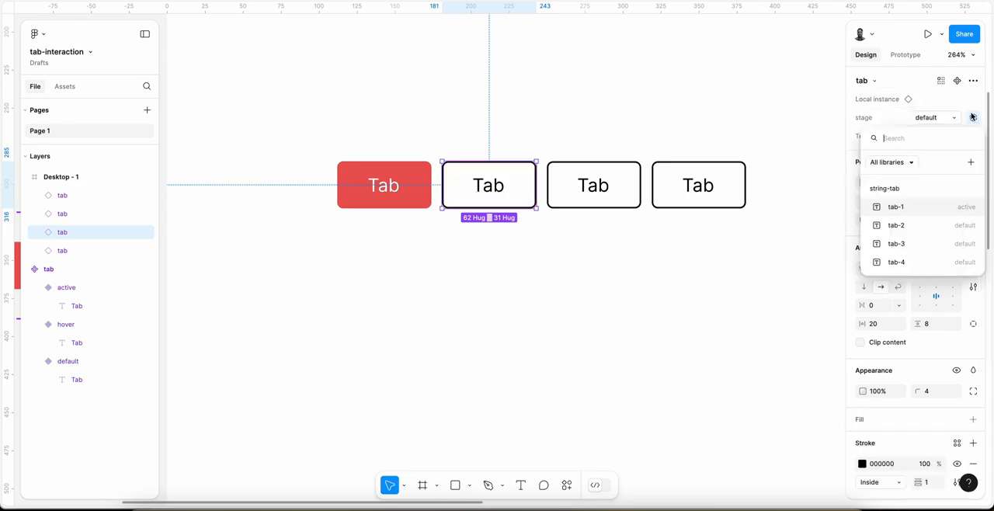
pyautogui.click(897, 226)
# Step: Assign the string-tab/tab-3 variable to the stage property of the third tab instance
pyautogui.click(593, 185)
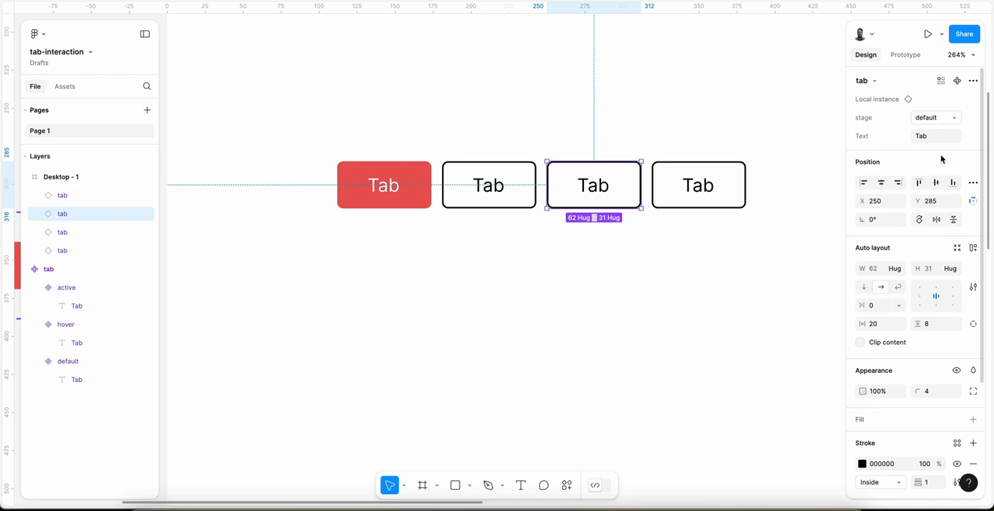
pyautogui.click(972, 117)
pyautogui.click(861, 248)
# Step: Assign the string-tab/tab-4 variable to the stage property of the fourth tab instance
pyautogui.click(741, 195)
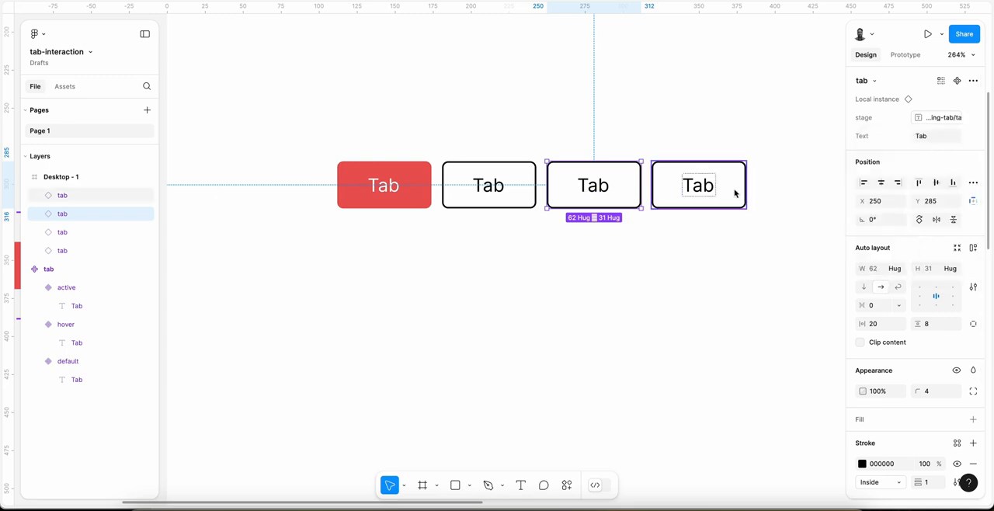
pyautogui.click(973, 117)
pyautogui.click(924, 263)
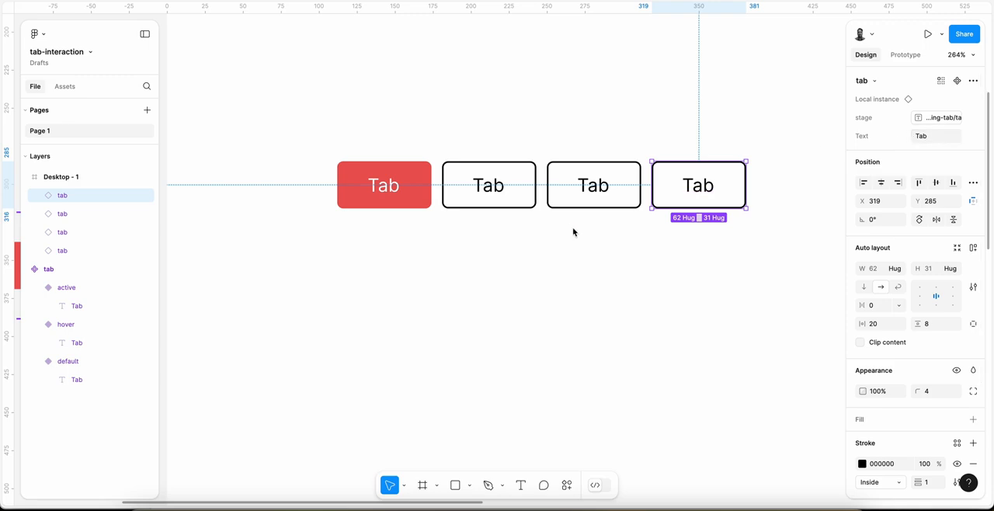
# Step: Inspect the stage property bindings of the first, second and third tab instances
pyautogui.scroll(-2, 573, 231)
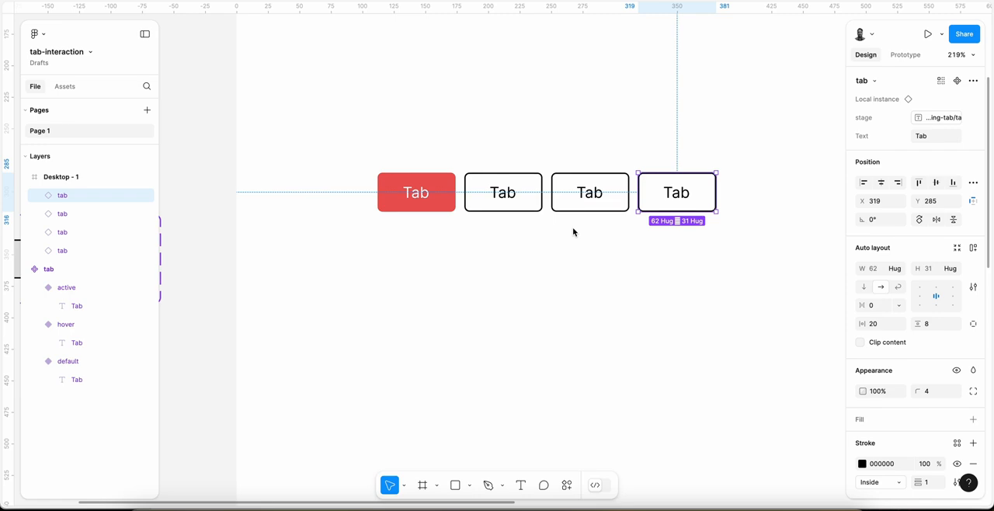
pyautogui.moveTo(344, 154); pyautogui.dragTo(751, 226)
pyautogui.click(595, 223)
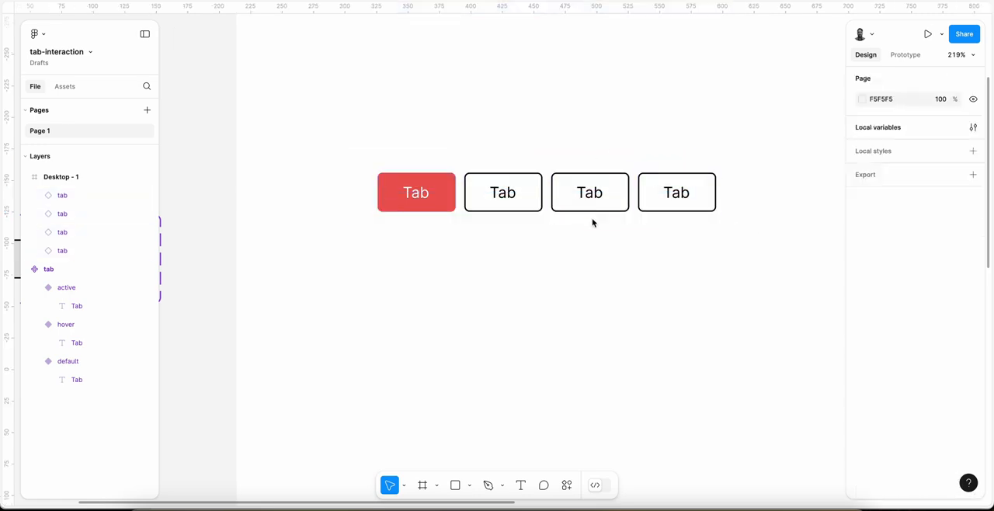
pyautogui.click(596, 198)
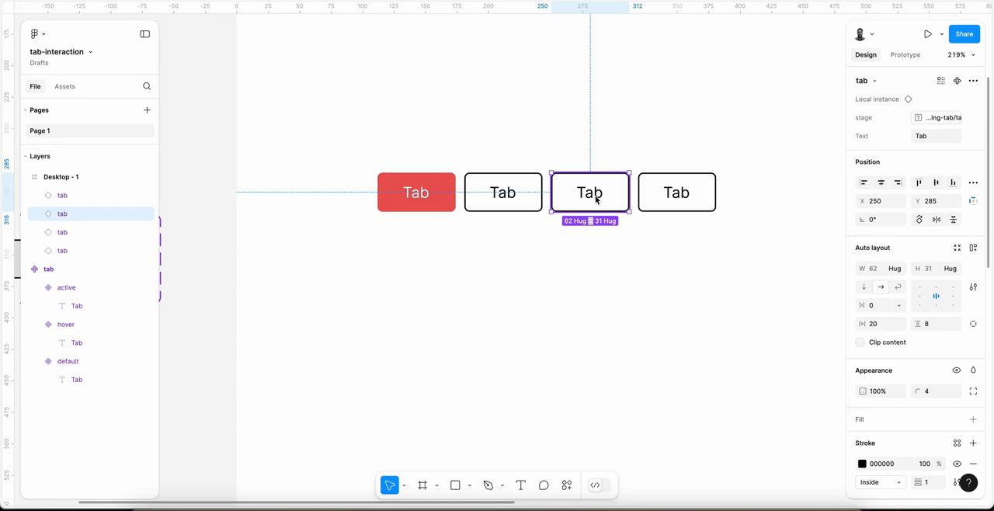
pyautogui.click(487, 203)
pyautogui.click(426, 201)
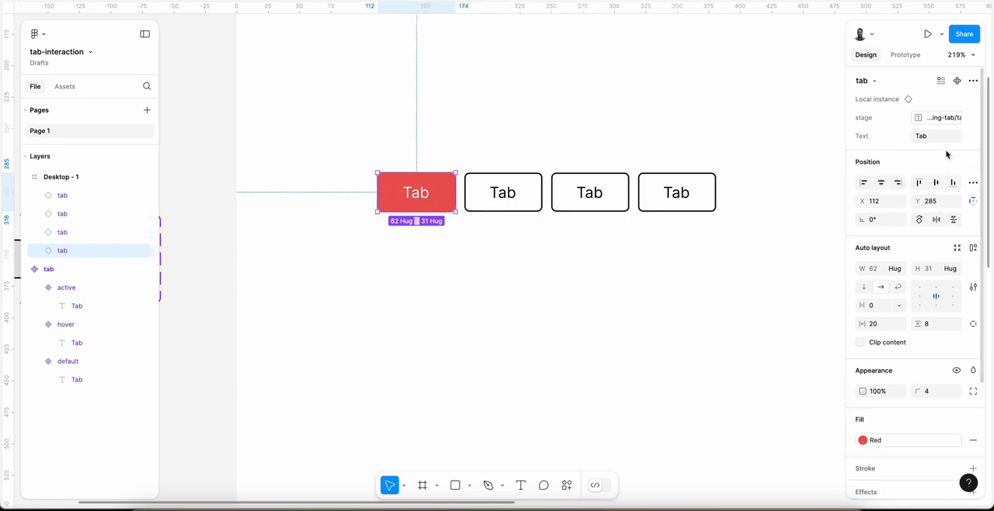
pyautogui.click(529, 193)
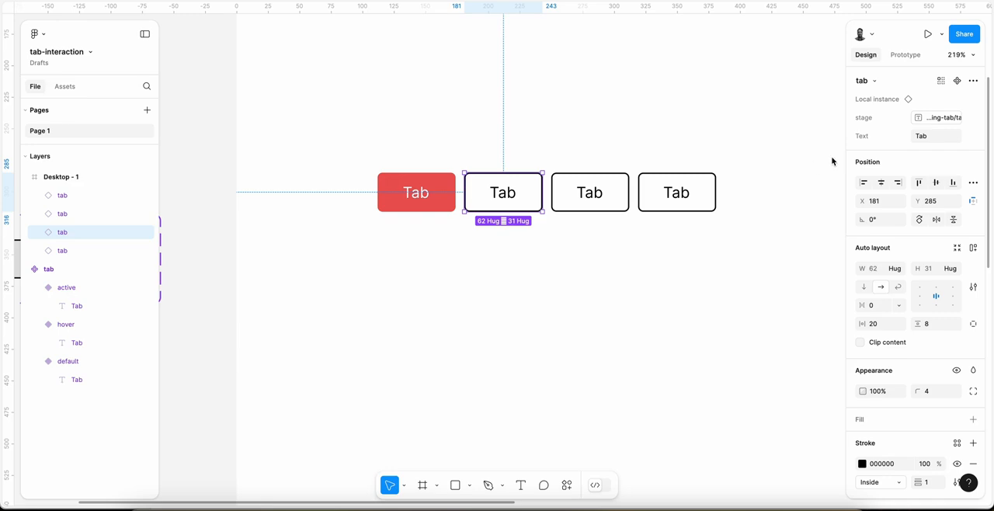
pyautogui.click(388, 208)
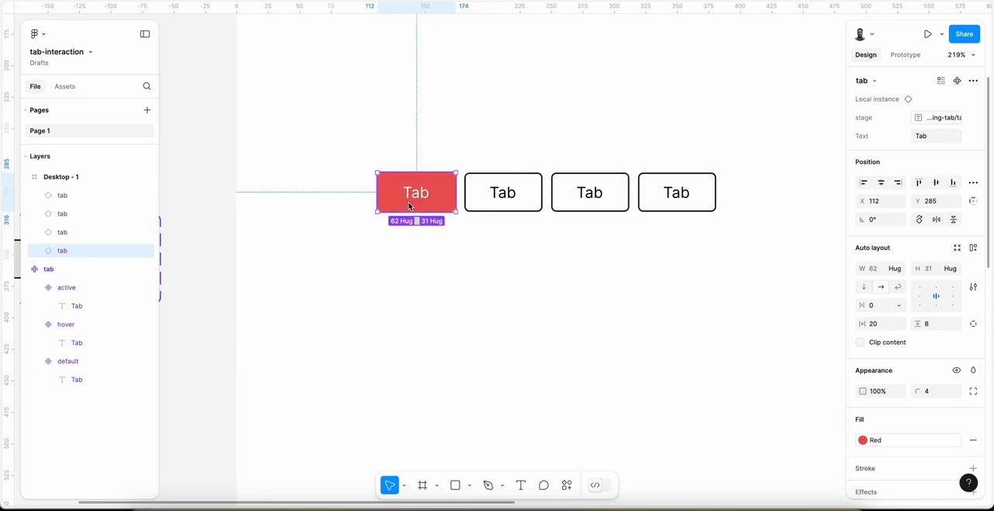
pyautogui.click(537, 206)
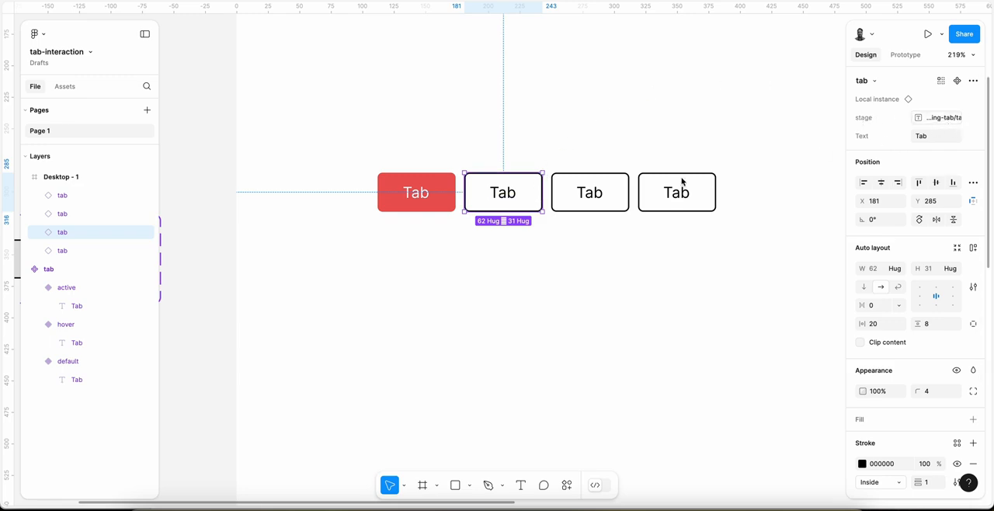
# Step: Wrap the four tab instances in one horizontal auto layout frame
pyautogui.moveTo(347, 144); pyautogui.dragTo(704, 238)
pyautogui.keyDown('ctrl'); pyautogui.scroll(-5, 703, 238); pyautogui.keyUp('ctrl')
pyautogui.hscroll(3, 703, 238)
pyautogui.hscroll(-1, 703, 237)
pyautogui.hscroll(-1, 703, 239)
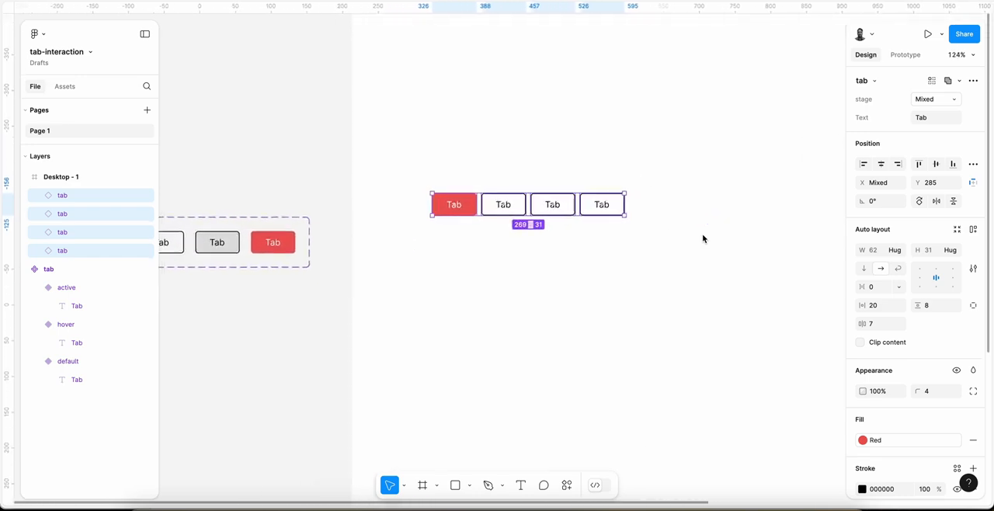
pyautogui.hotkey('shift', 'a')
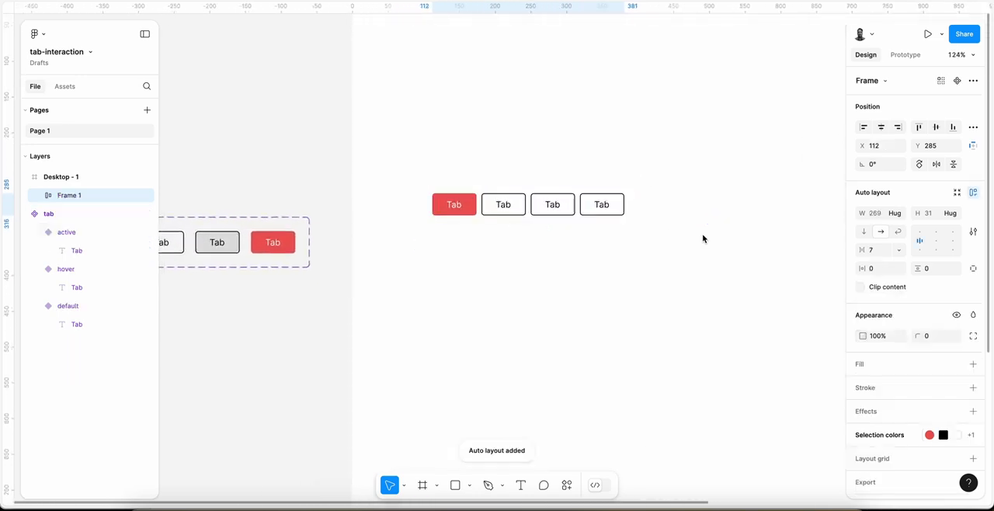
# Step: Set the horizontal gap between the tabs in the auto layout frame to 8
pyautogui.click(881, 254)
pyautogui.write('8')
pyautogui.press('Return')
pyautogui.scroll(-1, 440, 167)
pyautogui.hscroll(1, 439, 167)
pyautogui.scroll(-1, 440, 167)
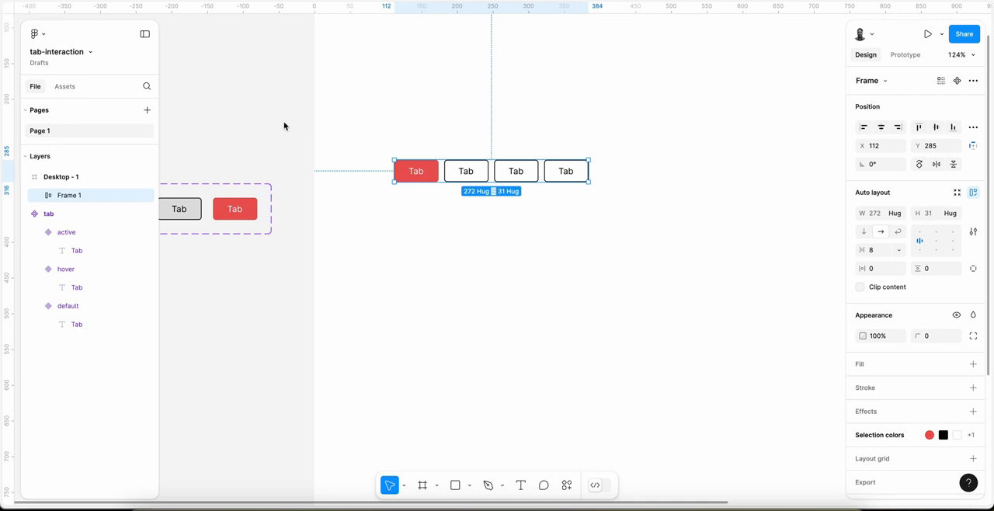
pyautogui.click(459, 193)
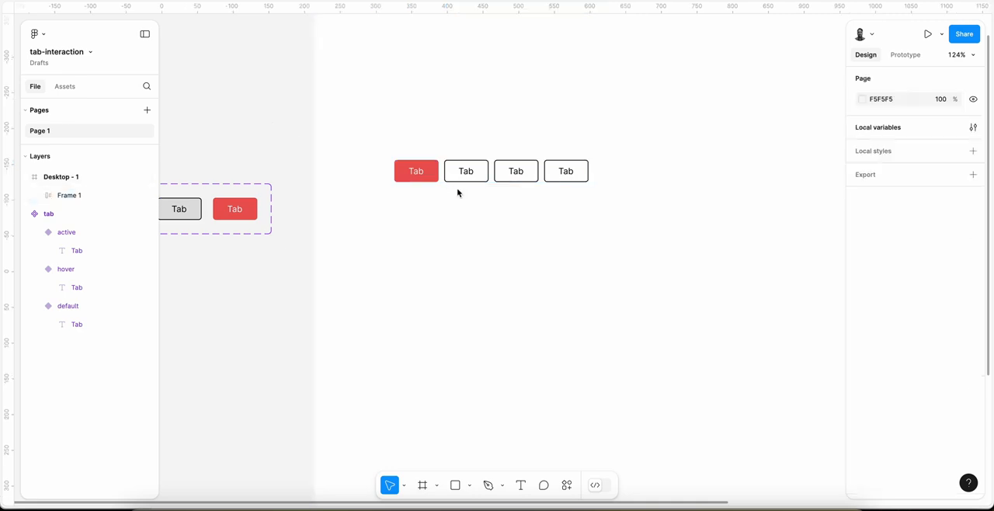
# Step: Add an on-click prototype interaction to the first tab instance inside the auto layout frame
pyautogui.scroll(1, 457, 193)
pyautogui.scroll(-1, 458, 193)
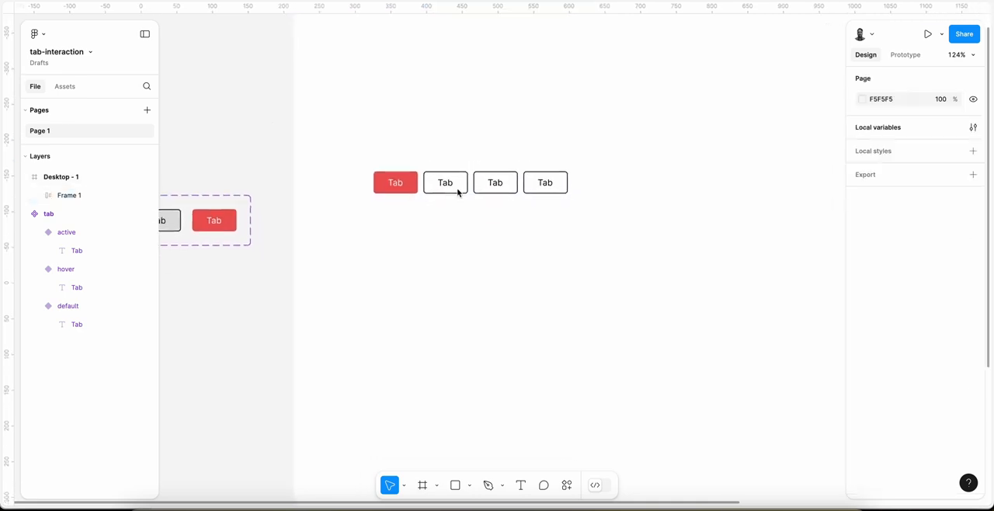
pyautogui.hscroll(-1, 459, 191)
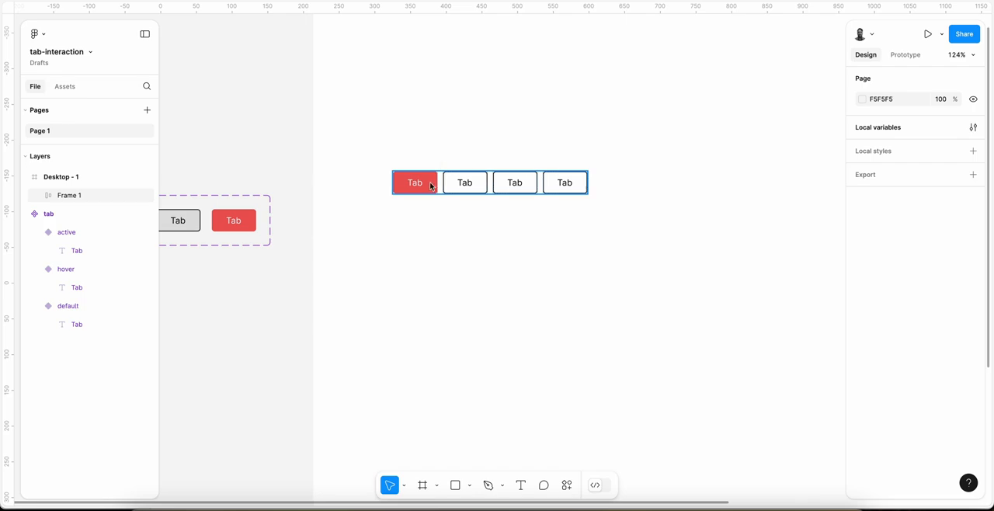
pyautogui.scroll(2, 467, 177)
pyautogui.doubleClick(468, 177)
pyautogui.click(393, 191)
pyautogui.scroll(-2, 472, 211)
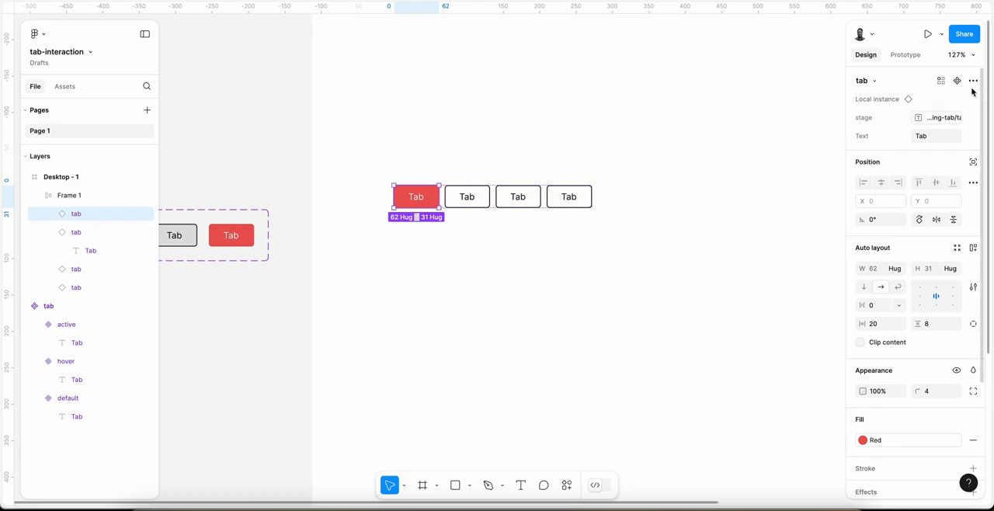
pyautogui.click(906, 55)
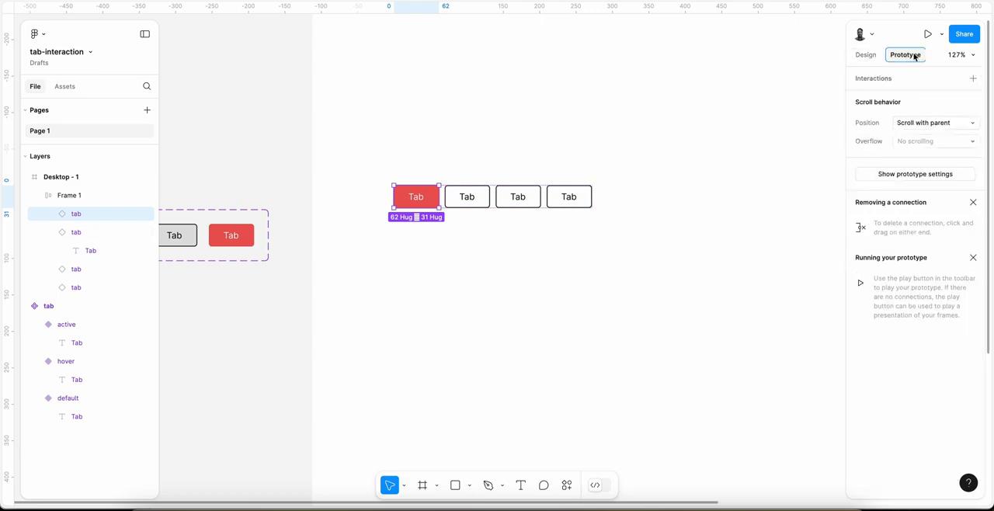
pyautogui.click(973, 78)
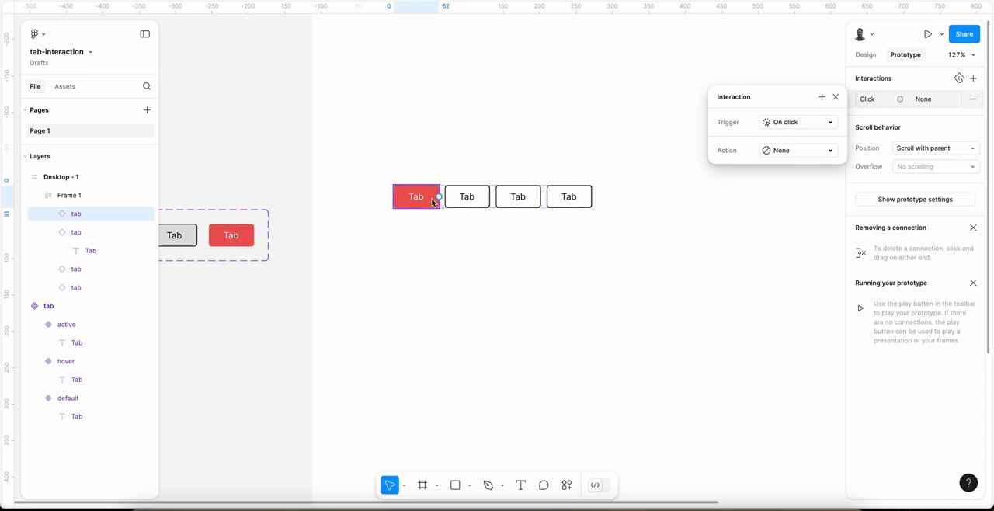
# Step: Make the first tab's click interaction set the variable string-tab/tab-1 to "active"
pyautogui.click(793, 148)
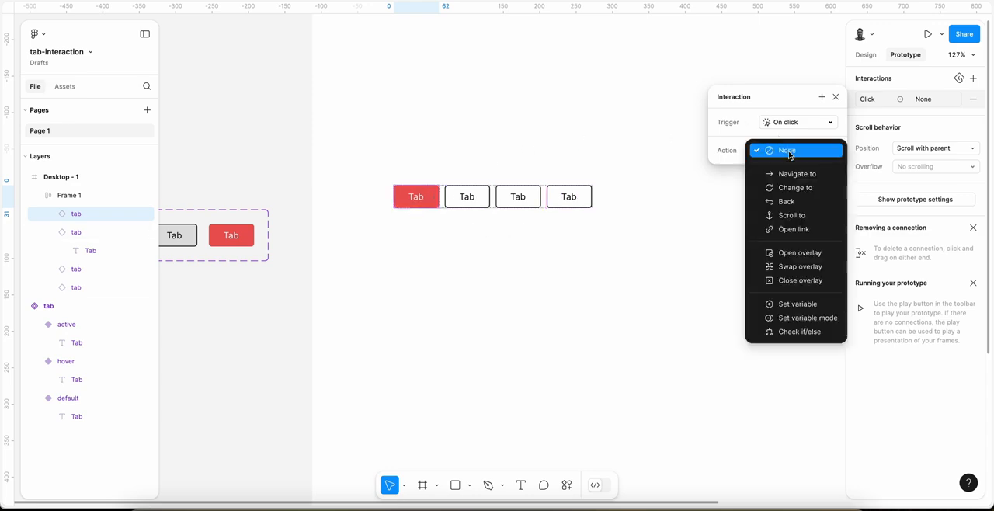
pyautogui.click(785, 304)
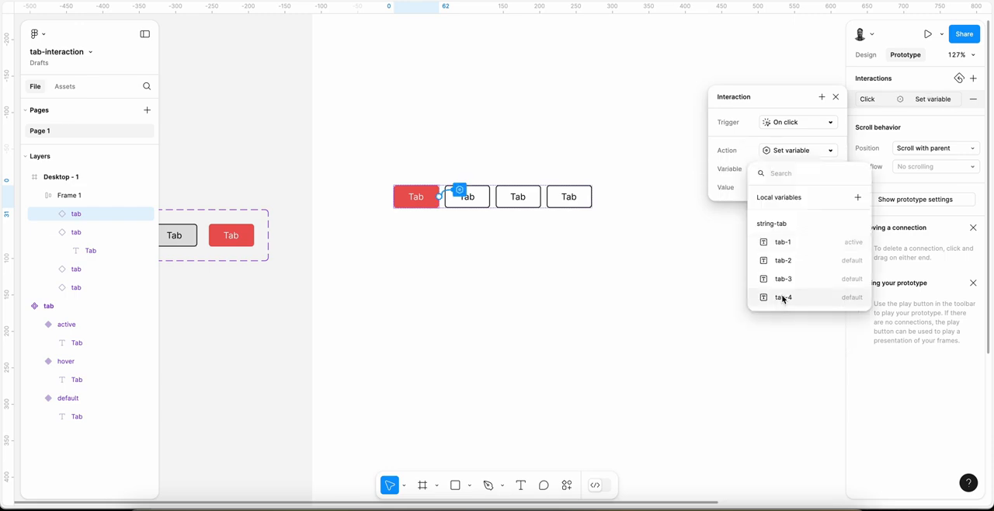
pyautogui.click(783, 242)
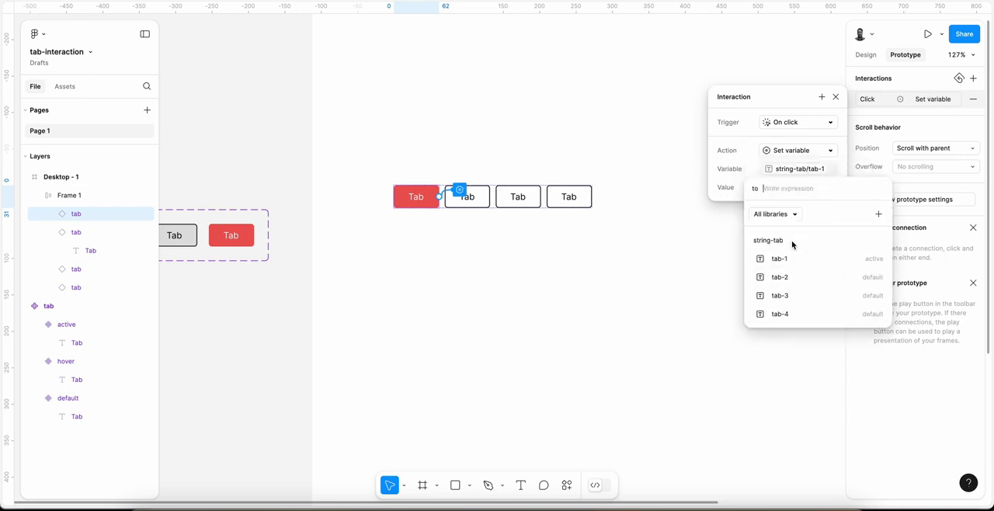
pyautogui.click(770, 187)
pyautogui.click(780, 190)
pyautogui.click(729, 169)
pyautogui.click(783, 188)
pyautogui.write('""')
pyautogui.press('Left')
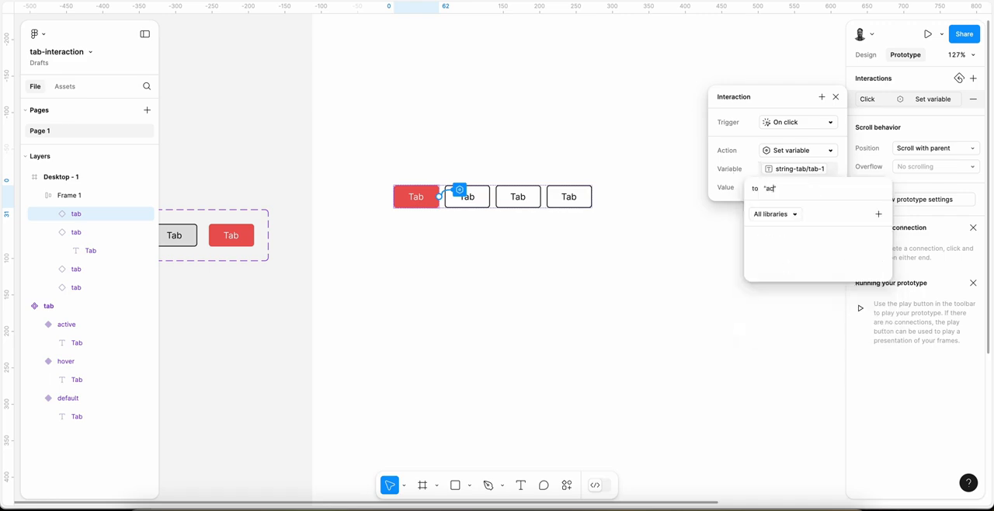
pyautogui.write('active')
pyautogui.press('Return')
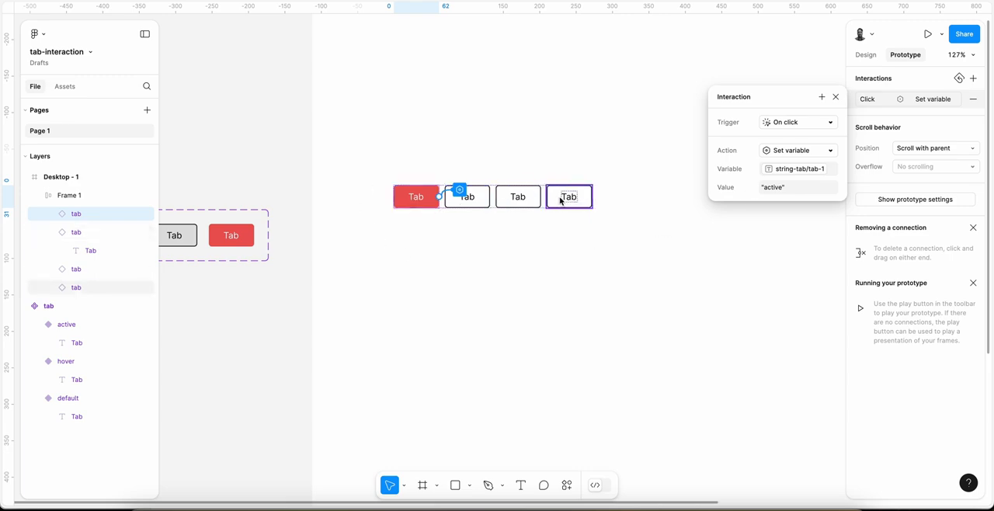
# Step: Add a second action to the first tab's click interaction that sets string-tab/tab-2 to "default"
pyautogui.click(821, 98)
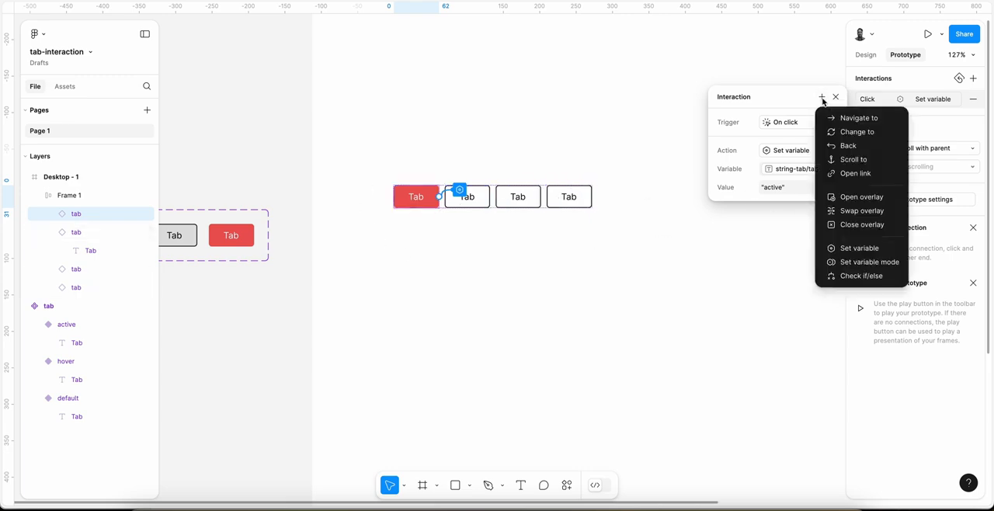
pyautogui.click(854, 249)
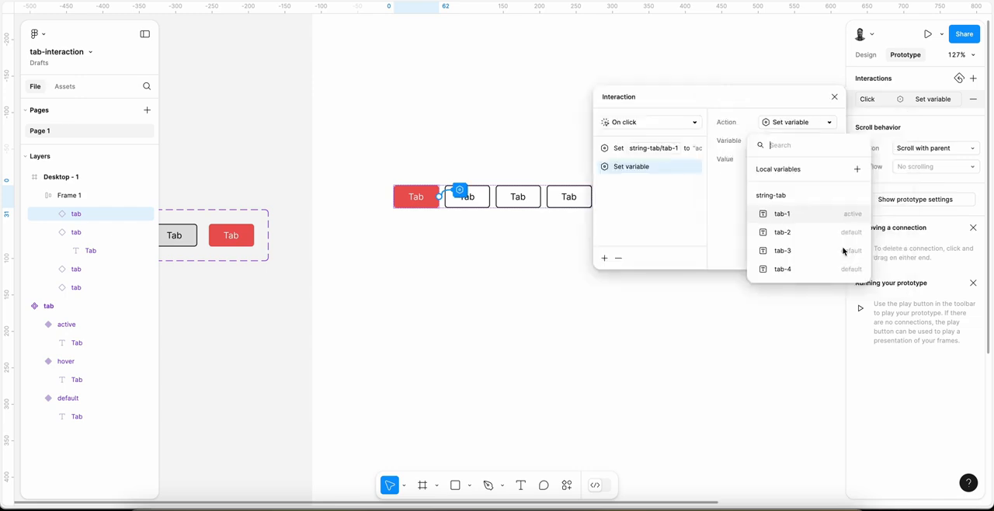
pyautogui.click(787, 232)
pyautogui.click(731, 170)
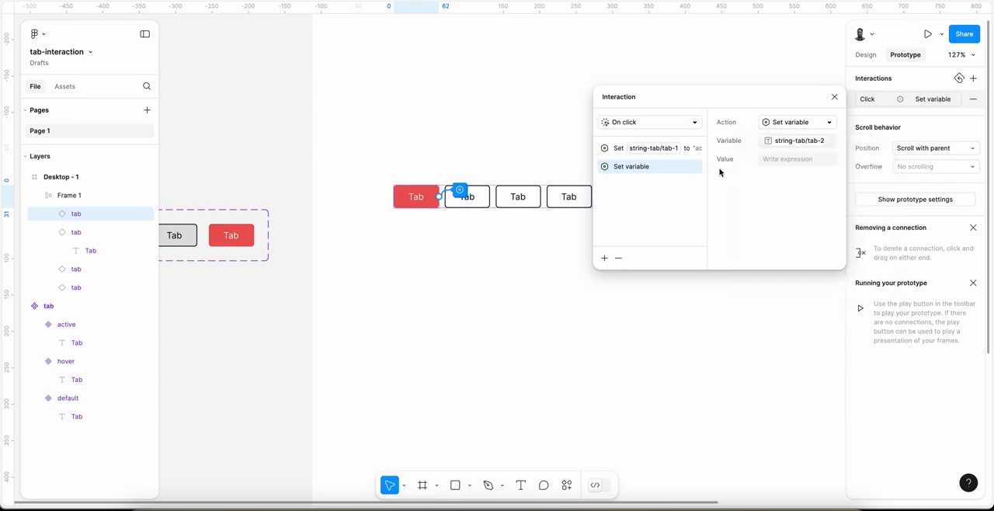
pyautogui.click(781, 160)
pyautogui.write('to')
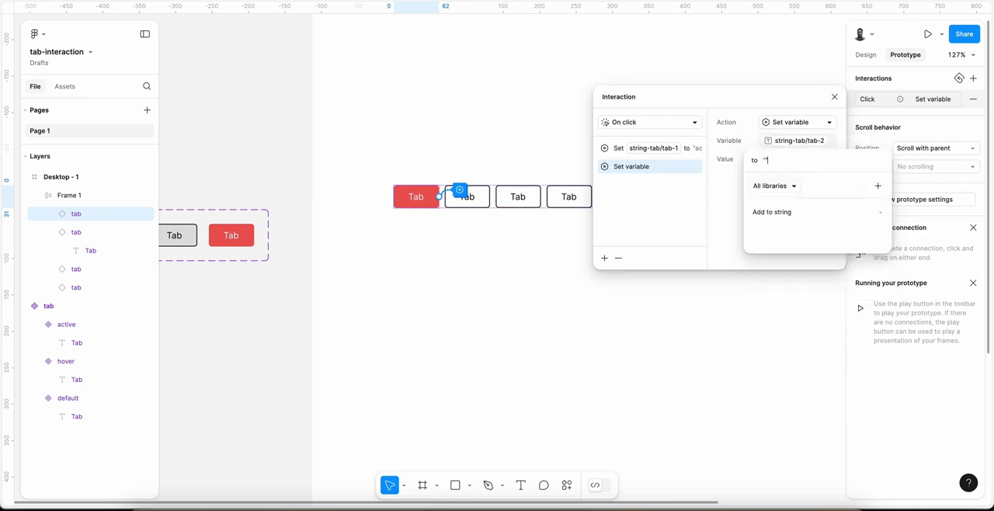
pyautogui.write('"default')
pyautogui.press('Return')
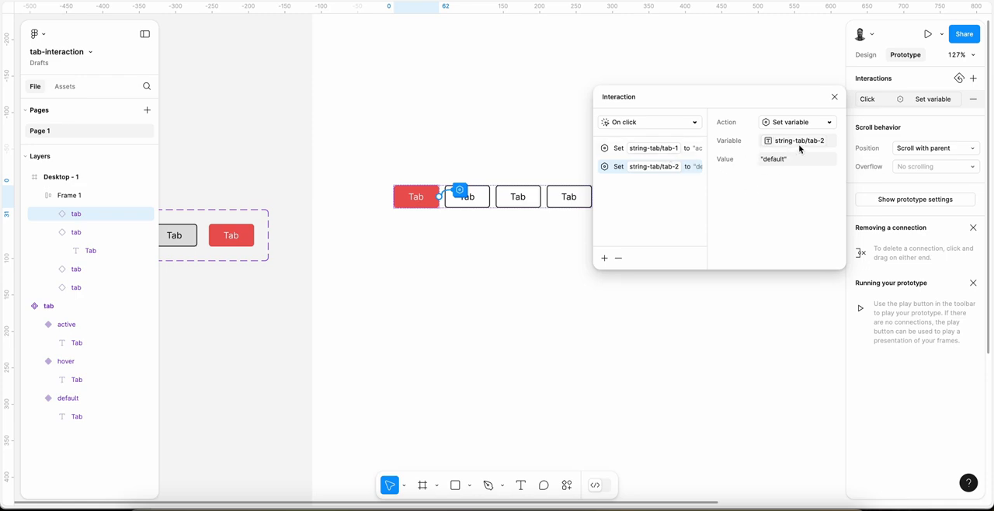
# Step: Add a third action to the first tab's click interaction that sets string-tab/tab-3 to "default"
pyautogui.click(604, 258)
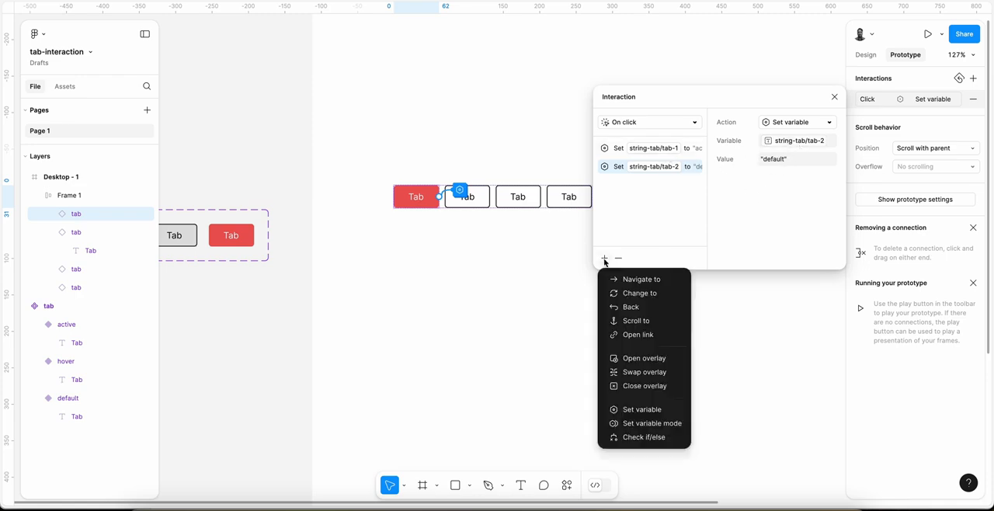
pyautogui.click(653, 409)
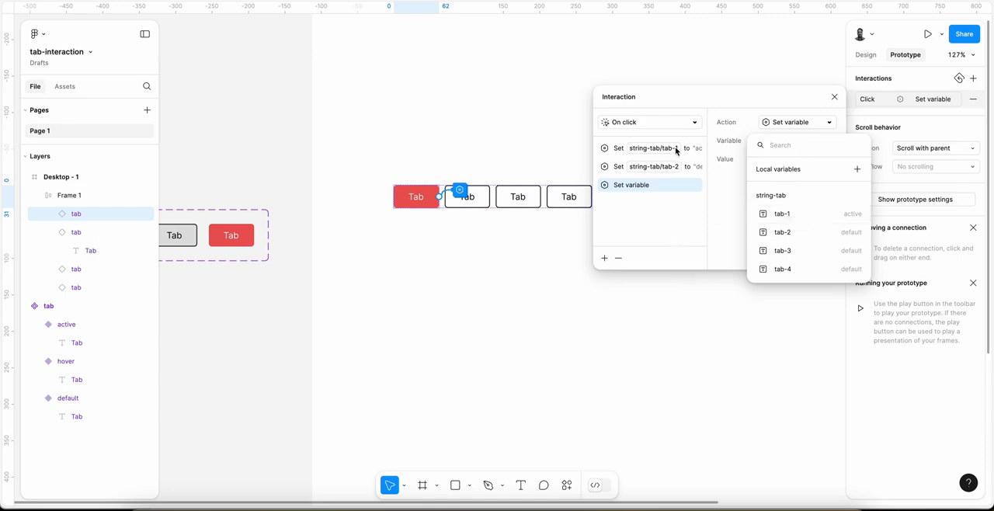
pyautogui.click(779, 251)
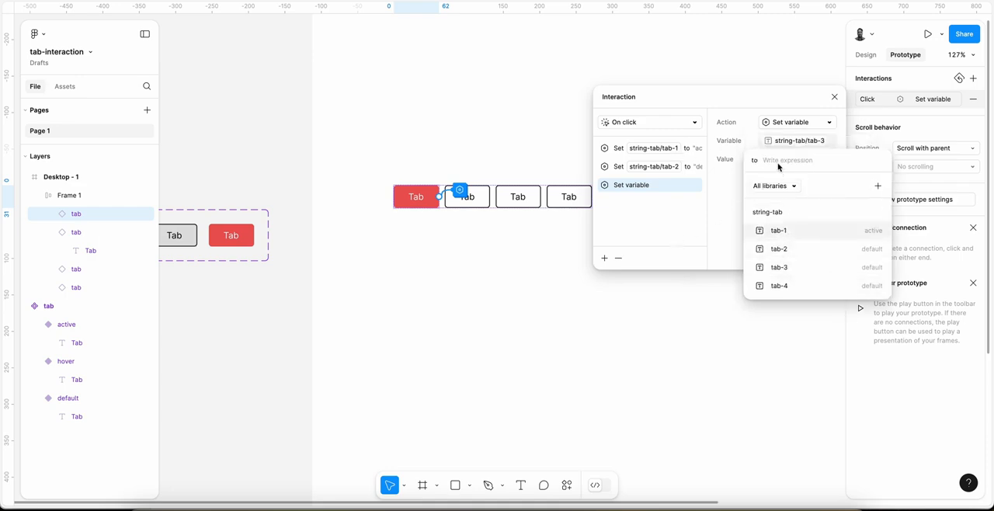
pyautogui.write('"defaul')
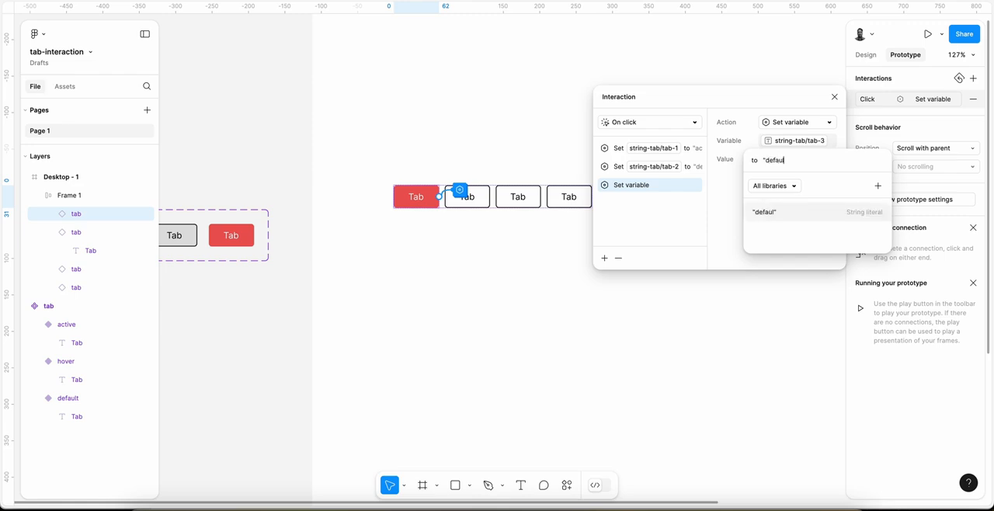
pyautogui.write('t')
pyautogui.press('Return')
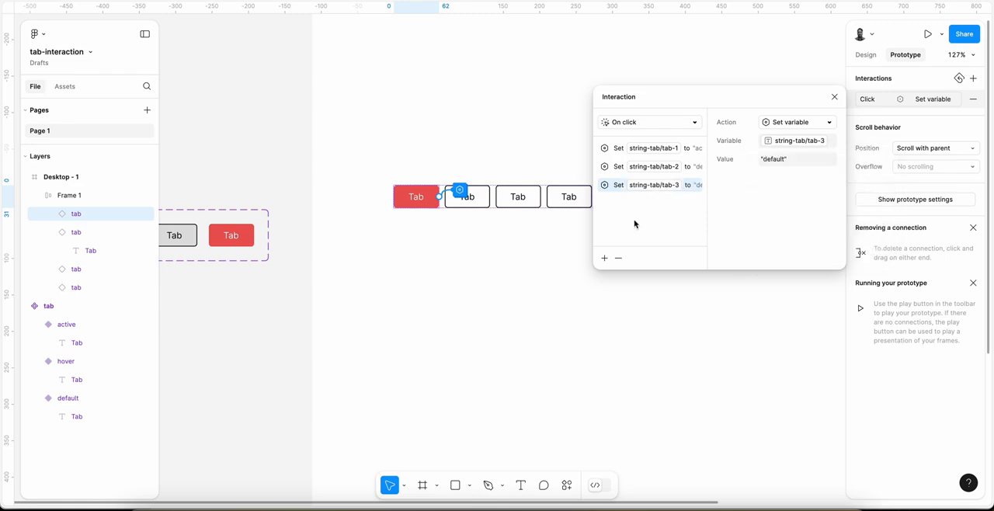
# Step: Add a fourth action to the first tab's click interaction that sets string-tab/tab-4 to "default"
pyautogui.click(605, 258)
pyautogui.click(668, 405)
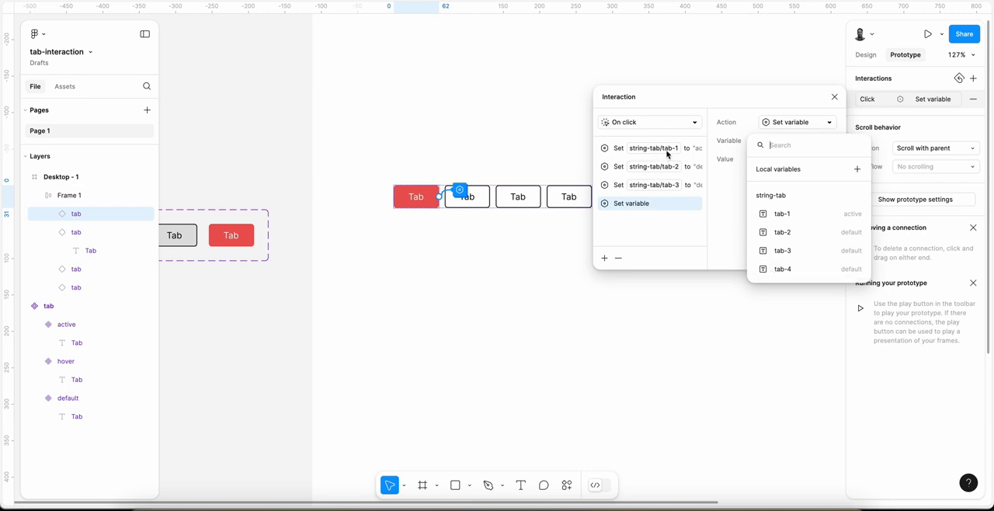
pyautogui.click(769, 268)
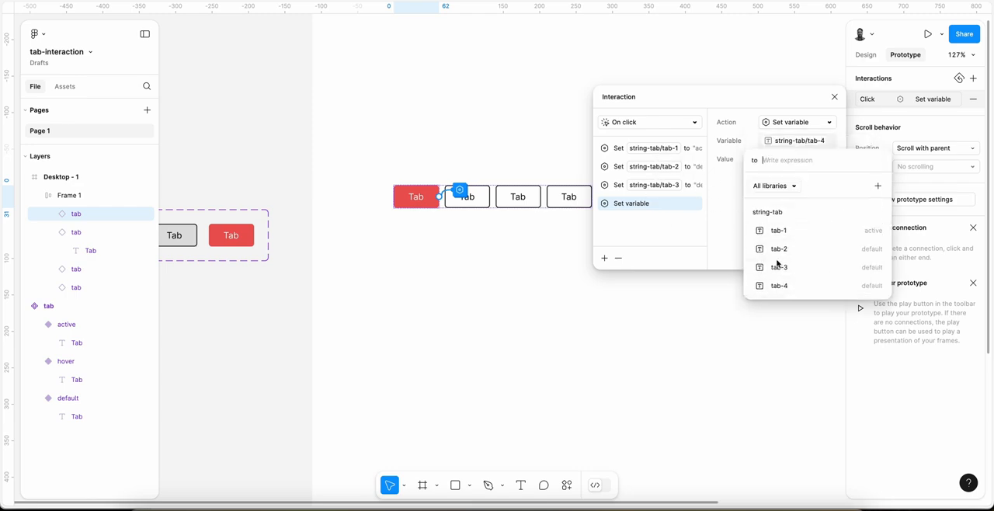
pyautogui.write('"default"')
pyautogui.press('Return')
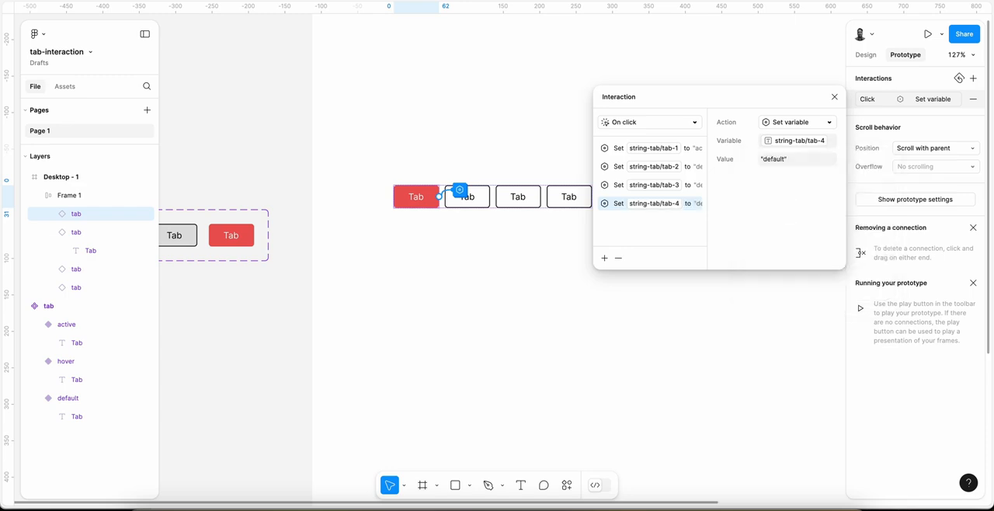
pyautogui.click(613, 148)
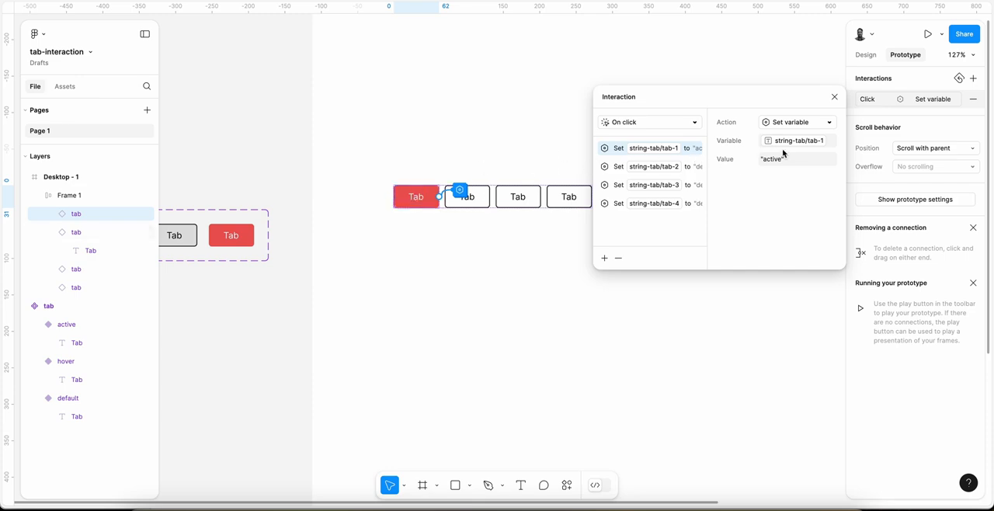
pyautogui.click(617, 168)
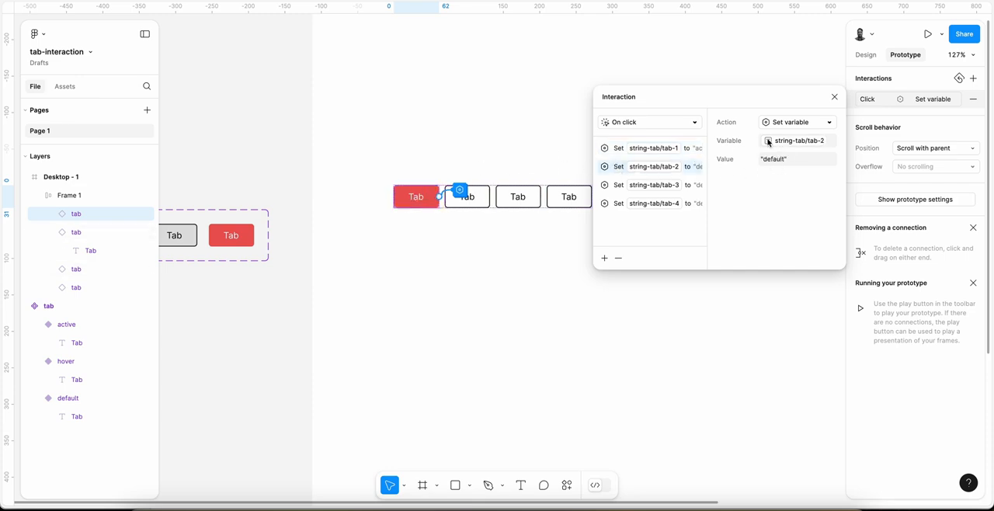
pyautogui.click(618, 187)
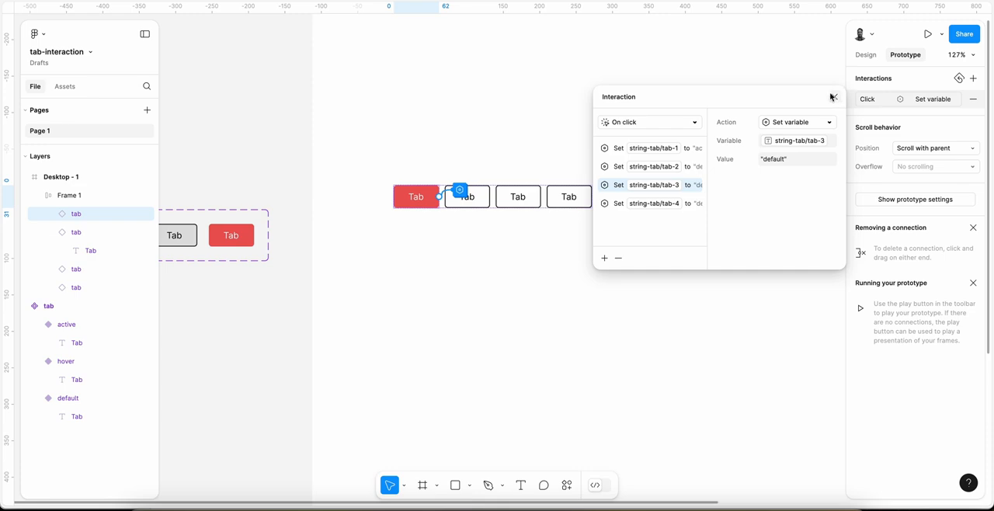
# Step: Add an on-click interaction to the second tab that sets the variable string-tab/tab-2 to "active"
pyautogui.click(488, 205)
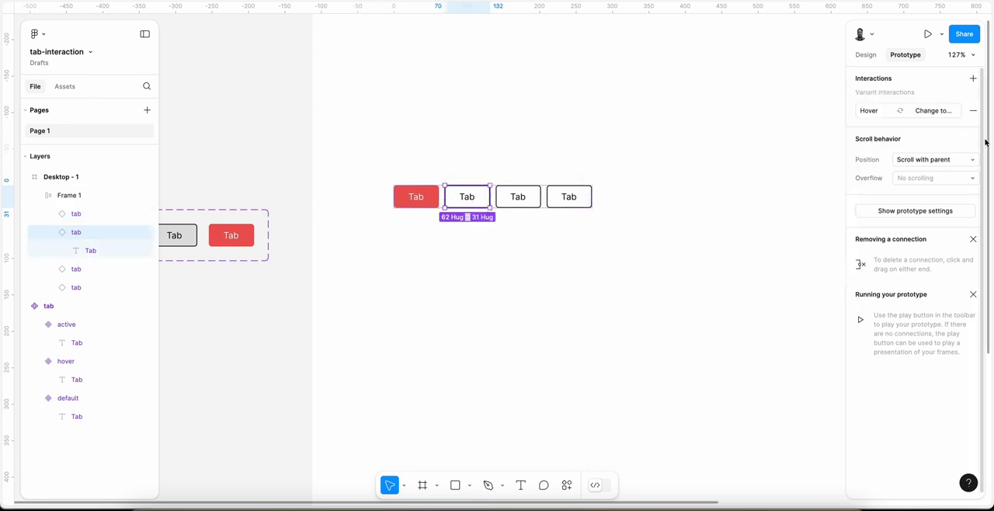
pyautogui.click(973, 80)
pyautogui.click(798, 123)
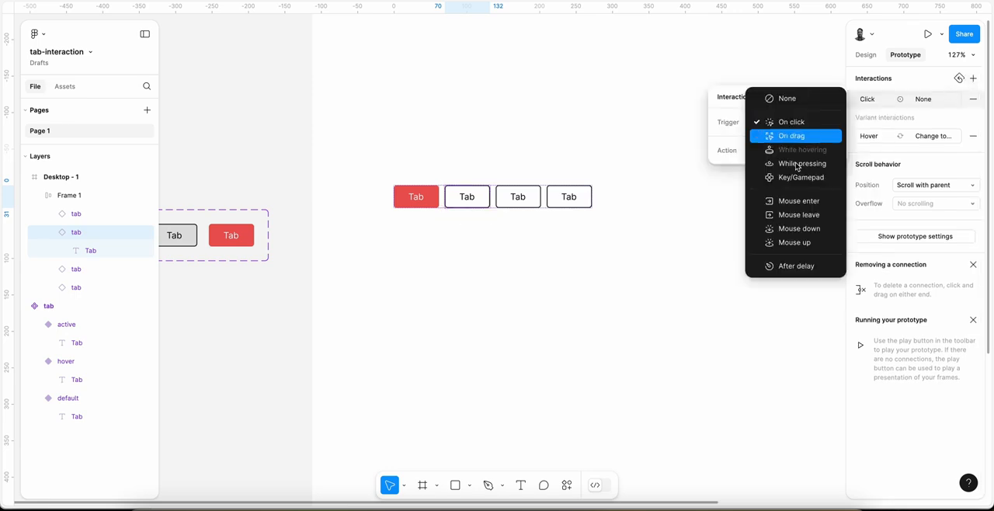
pyautogui.click(802, 124)
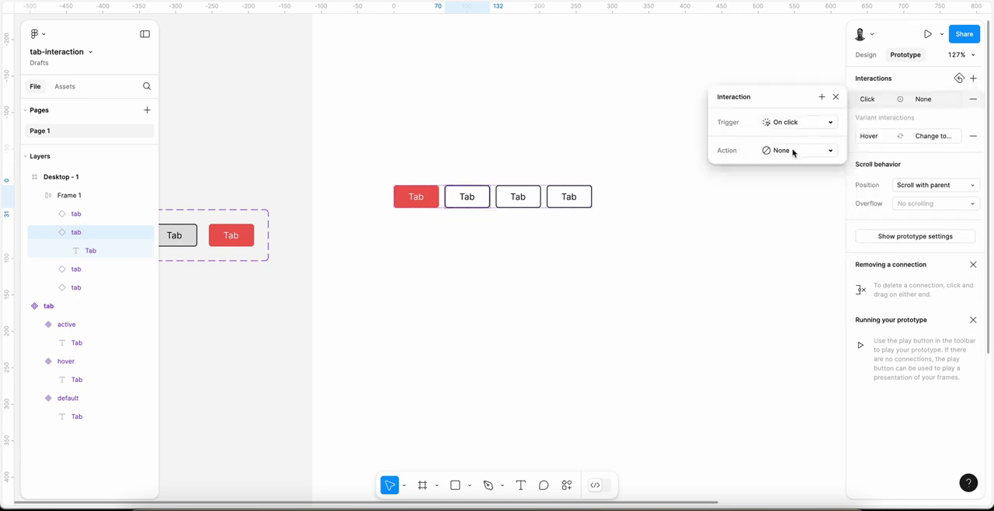
pyautogui.click(794, 150)
pyautogui.click(800, 307)
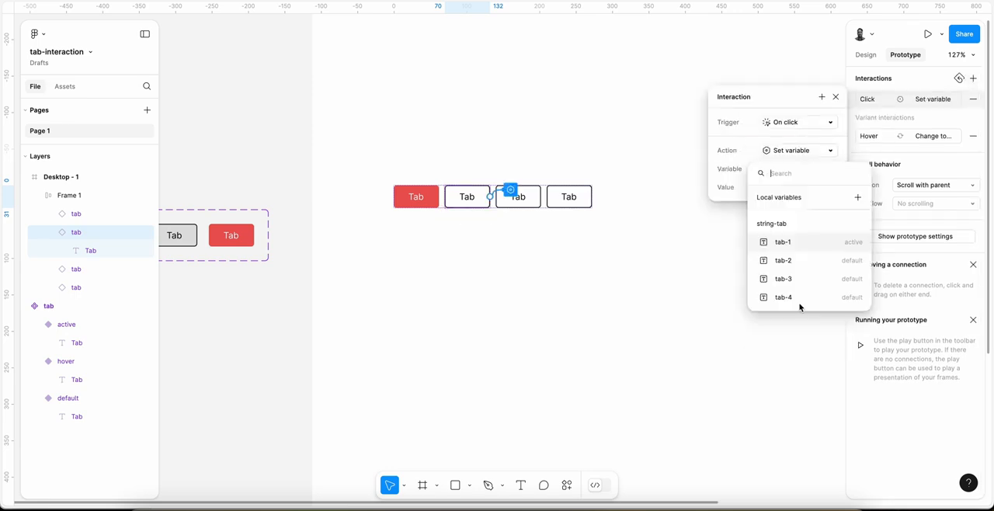
pyautogui.click(807, 262)
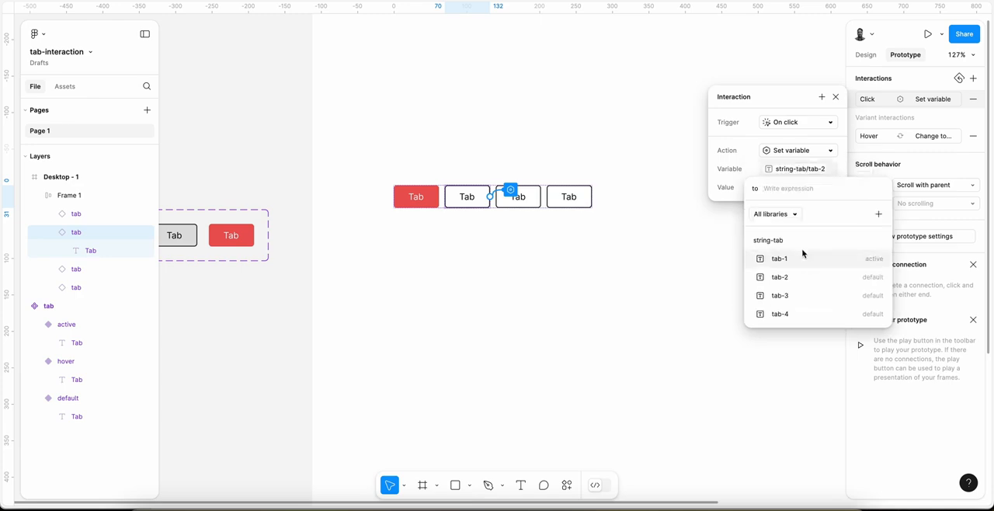
pyautogui.write('"active"')
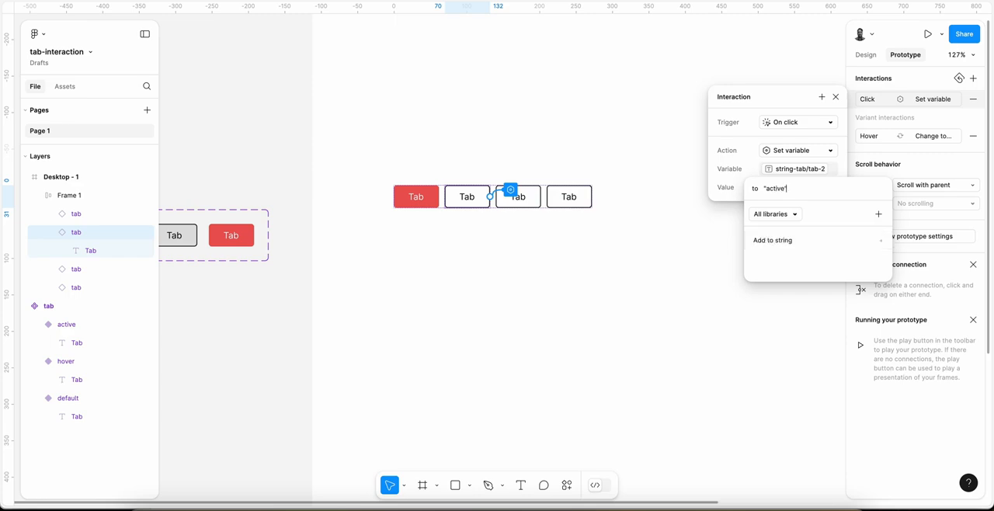
pyautogui.press('Return')
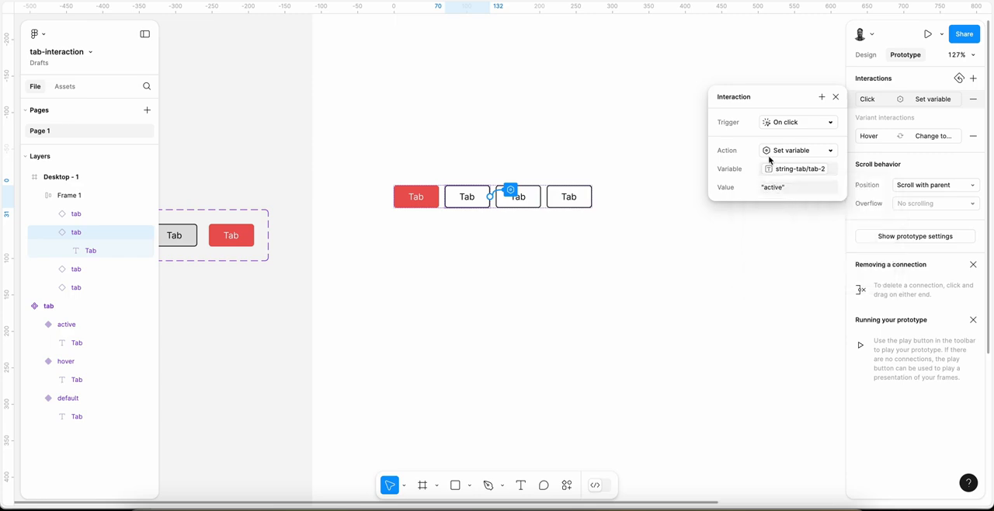
# Step: Add a second action to the second tab's click interaction that sets string-tab/tab-1 to "default"
pyautogui.click(823, 100)
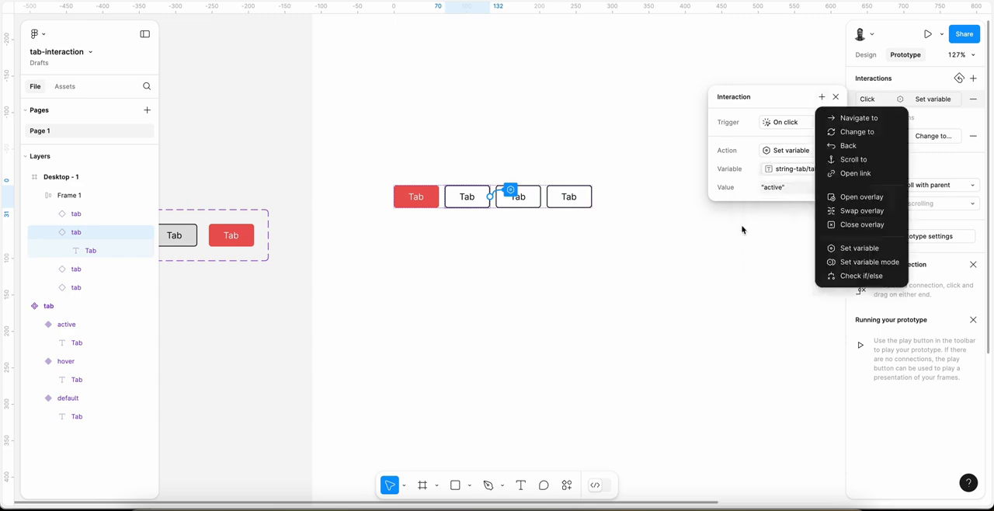
pyautogui.click(854, 245)
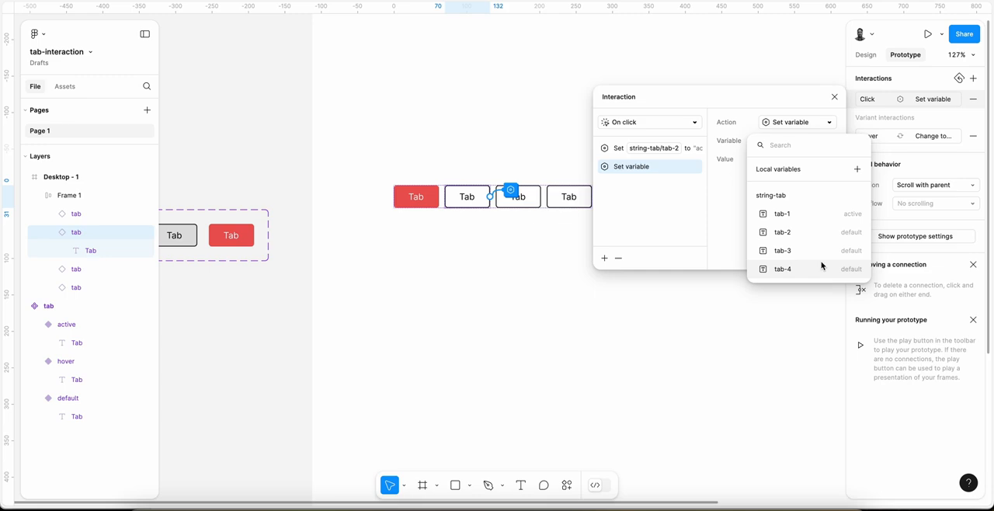
pyautogui.click(822, 217)
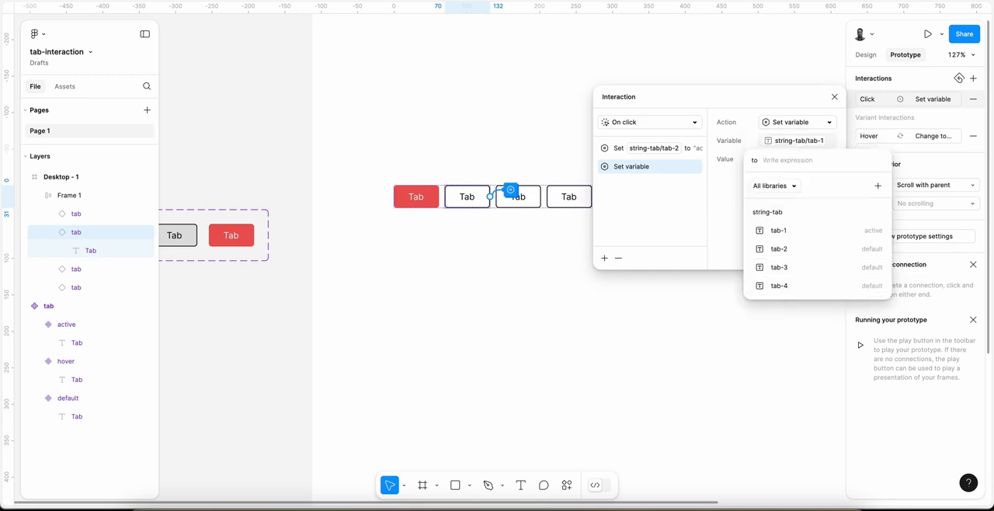
pyautogui.write('"default"')
pyautogui.press('Return')
pyautogui.click(619, 149)
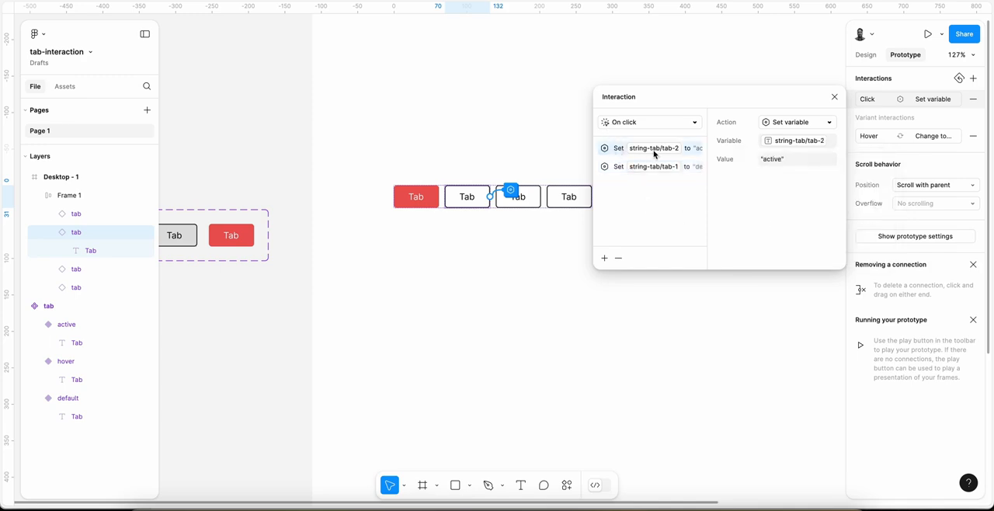
pyautogui.click(615, 167)
# Step: Add a third action to the second tab's click interaction that sets string-tab/tab-3 to "default"
pyautogui.click(604, 258)
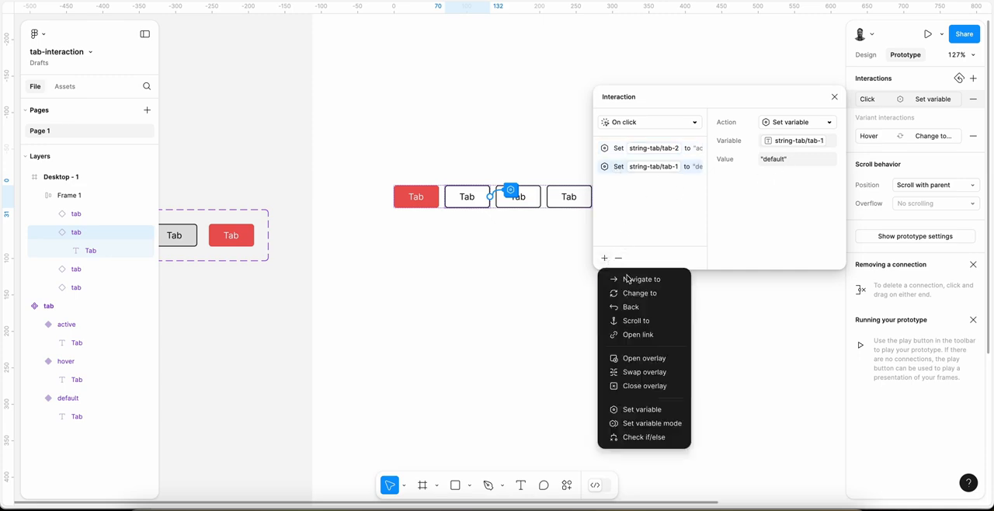
pyautogui.click(650, 414)
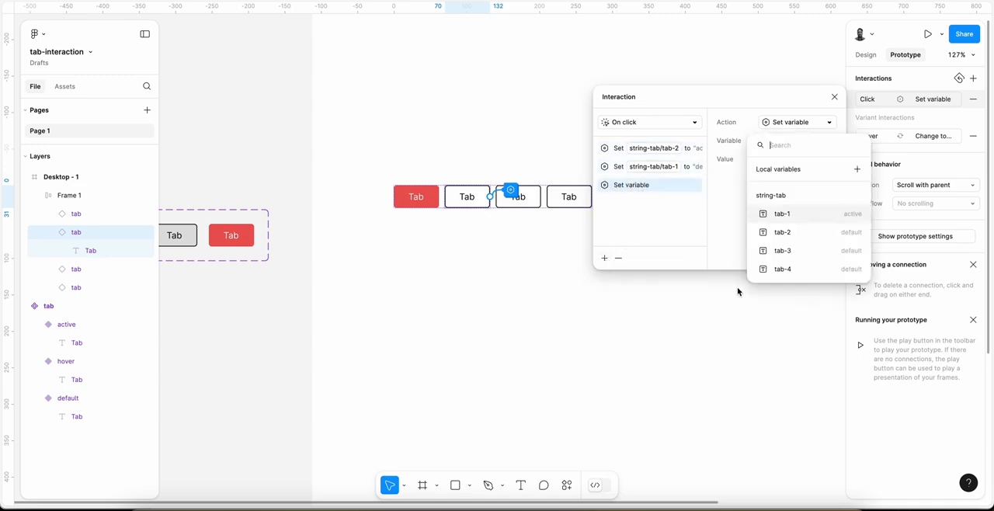
pyautogui.click(798, 250)
pyautogui.write('"default')
pyautogui.press('Return')
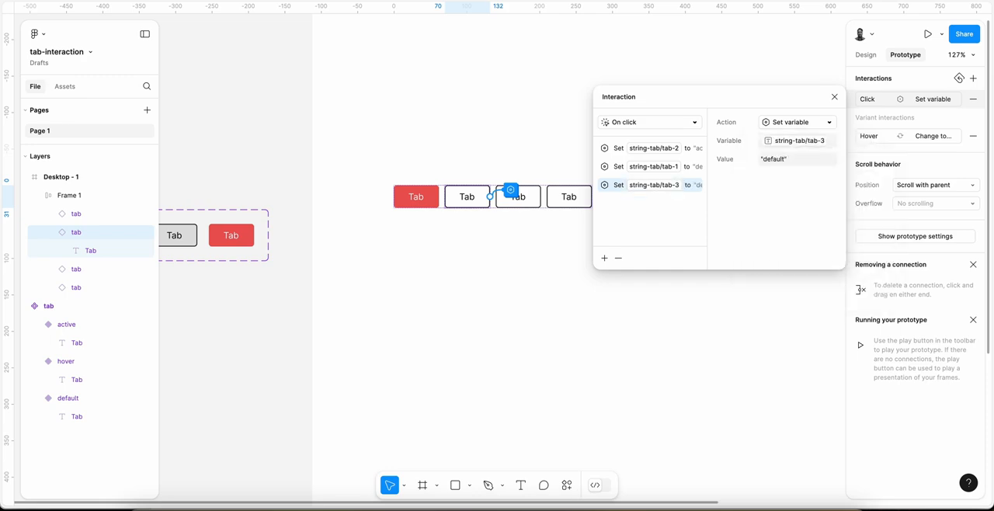
# Step: Add a fourth action to the second tab's click interaction that sets string-tab/tab-4 to "default"
pyautogui.click(604, 258)
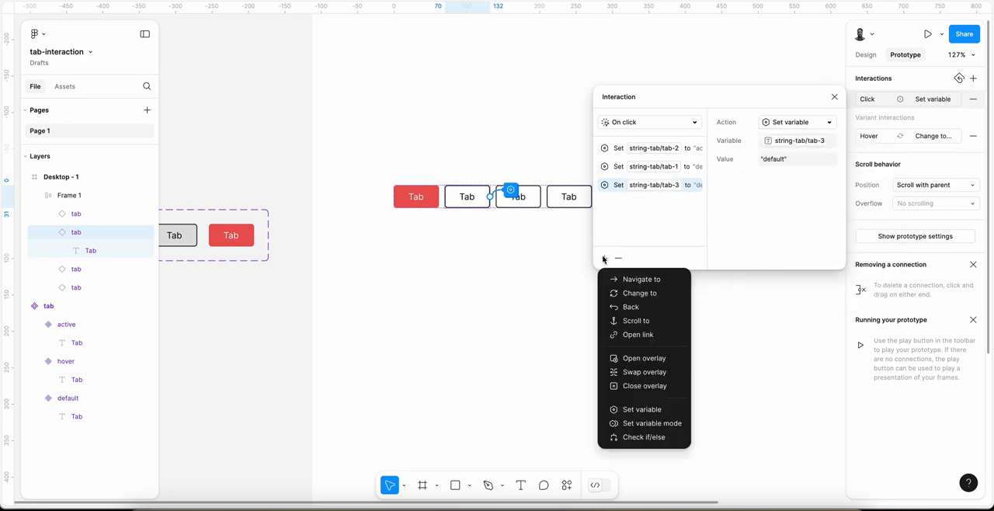
pyautogui.click(651, 411)
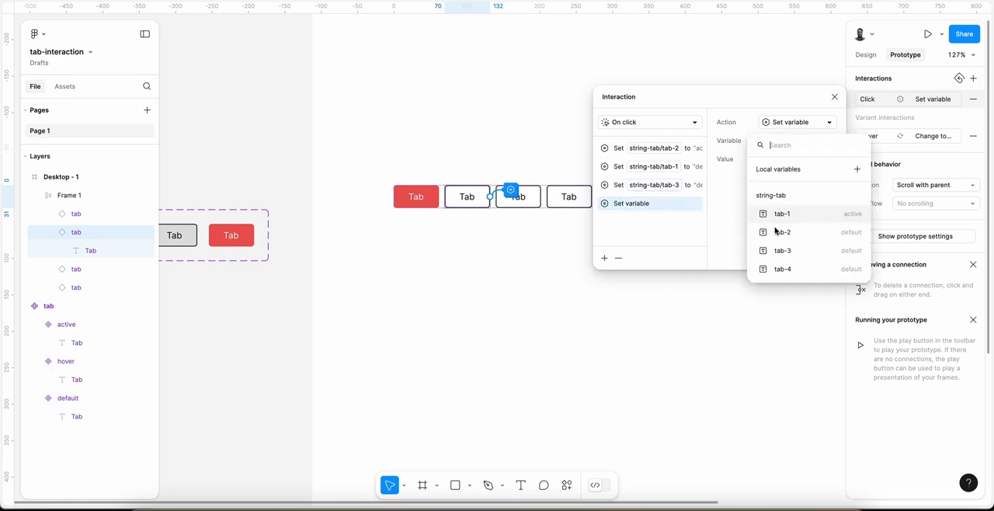
pyautogui.click(794, 272)
pyautogui.write('"d')
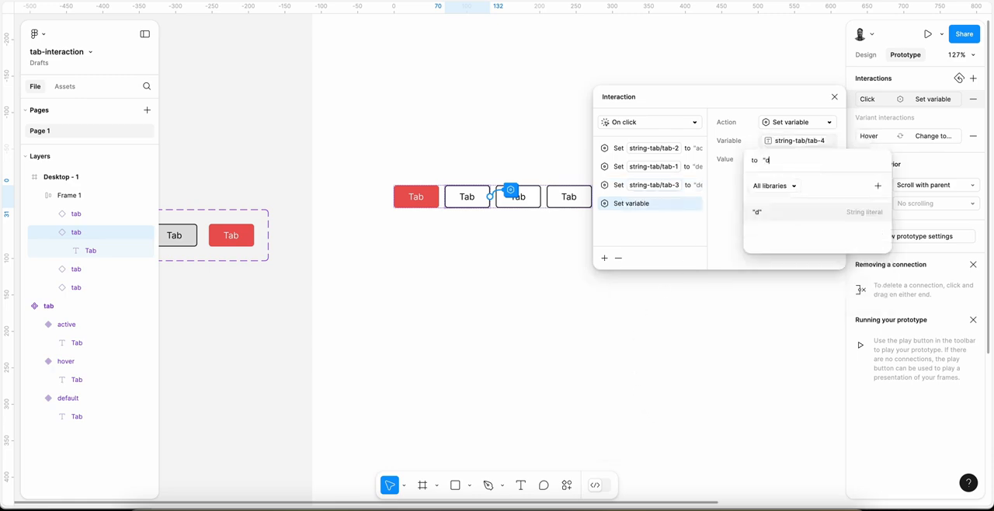
pyautogui.write('efault"')
pyautogui.press('Return')
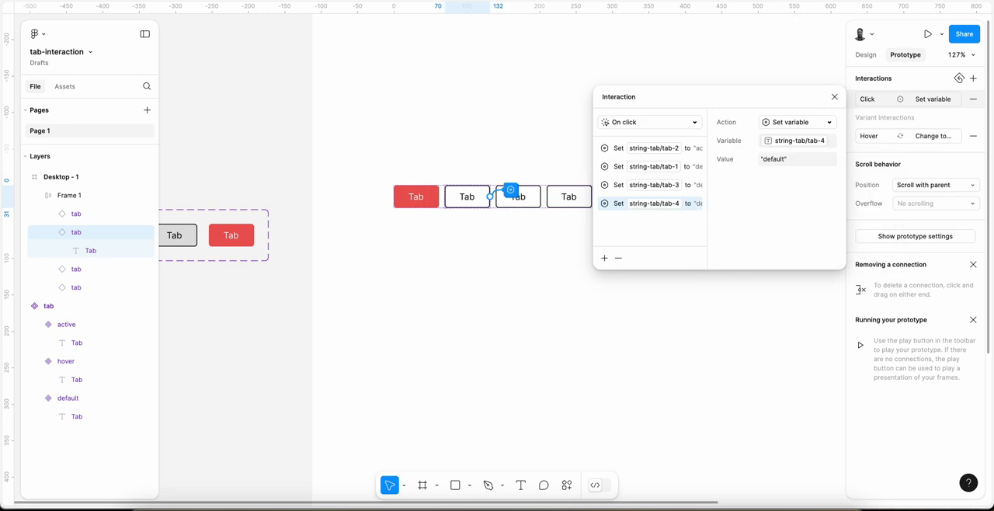
pyautogui.click(836, 96)
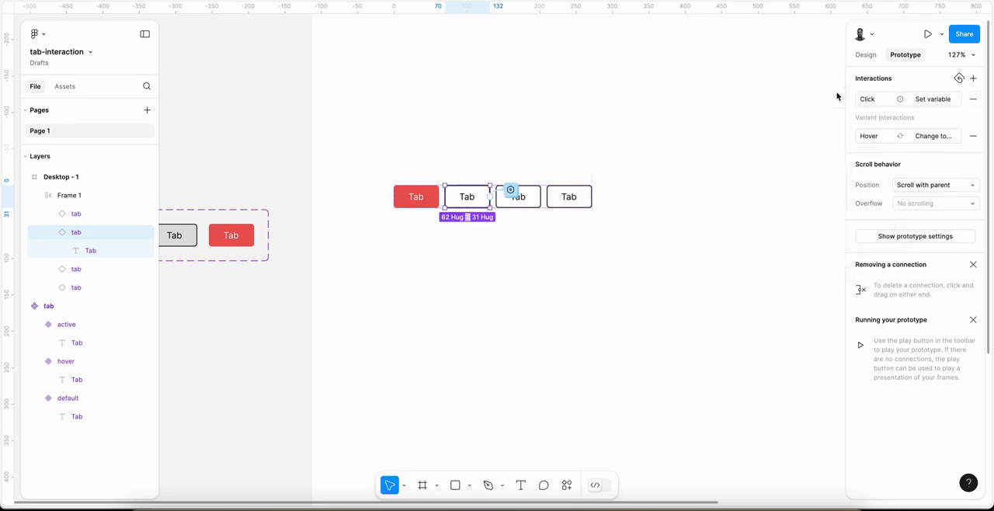
# Step: Present the Desktop - 1 frame as a prototype and test switching back and forth between the first and second tabs
pyautogui.scroll(-3, 548, 205)
pyautogui.click(411, 45)
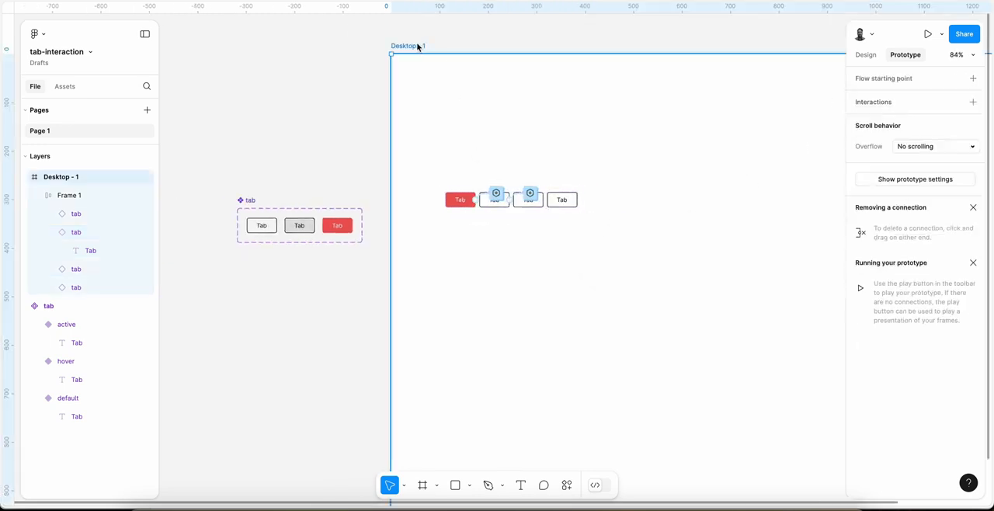
pyautogui.click(930, 37)
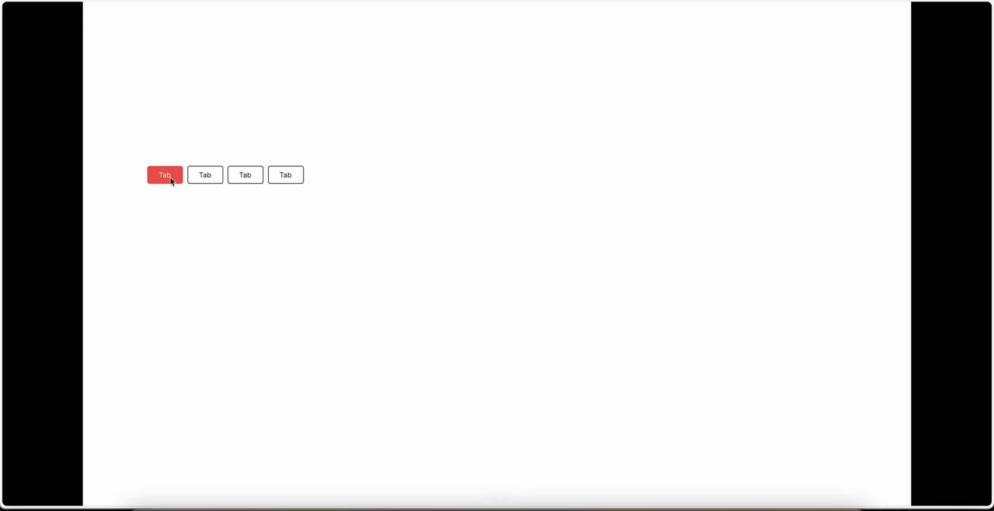
pyautogui.click(201, 179)
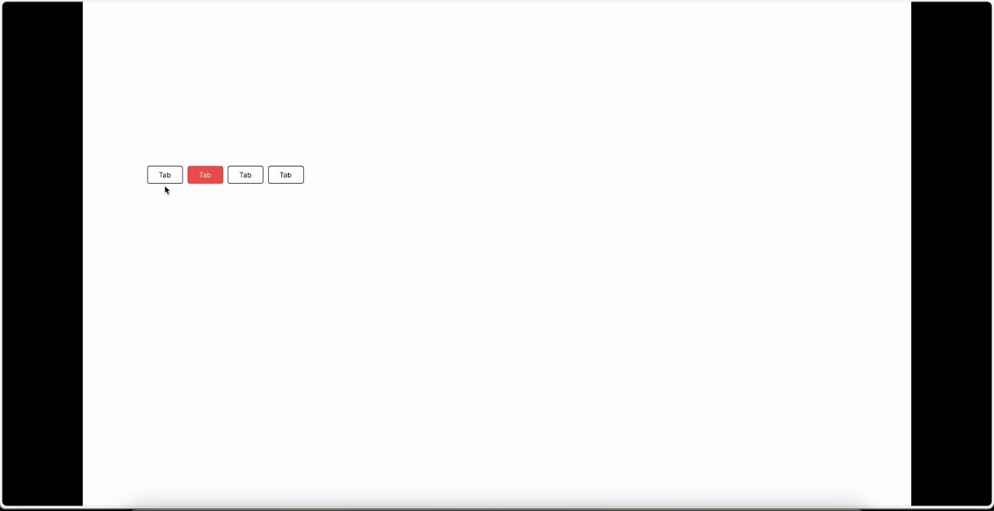
pyautogui.click(167, 175)
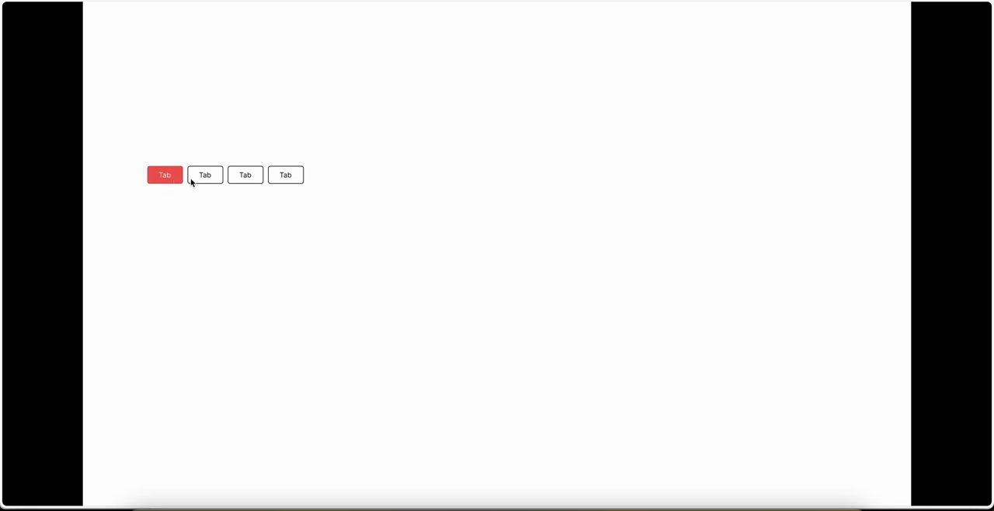
pyautogui.click(193, 180)
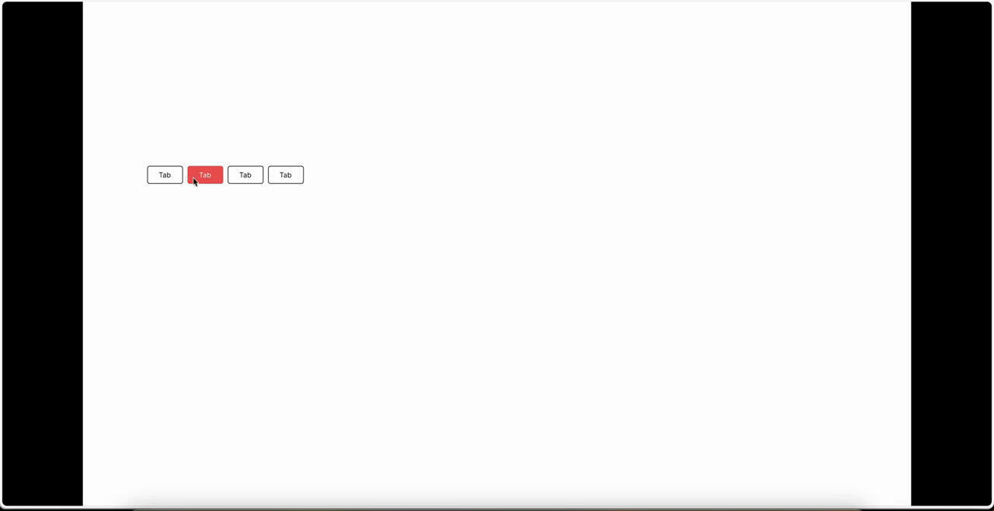
pyautogui.click(167, 182)
pyautogui.click(208, 182)
pyautogui.click(177, 183)
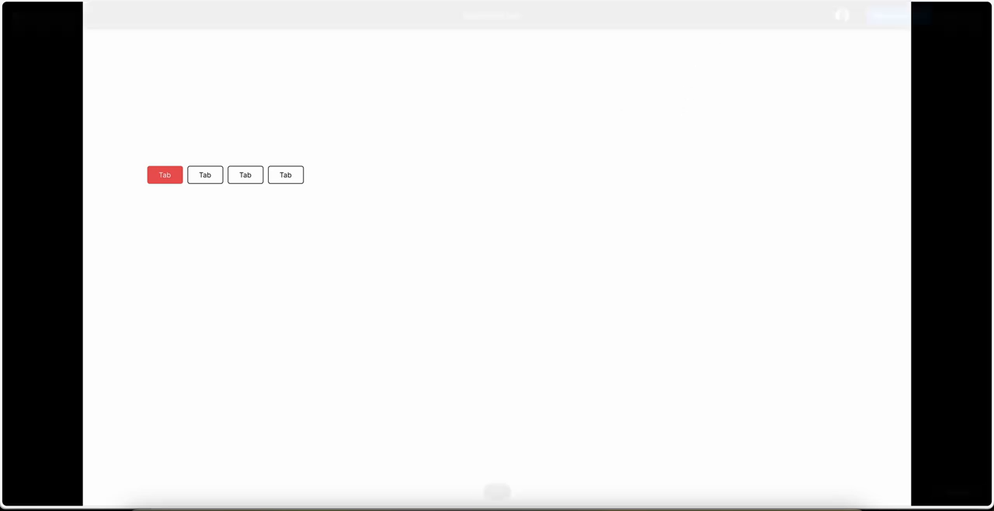
pyautogui.click(621, 2)
pyautogui.scroll(-3, 551, 205)
pyautogui.hscroll(-1, 551, 205)
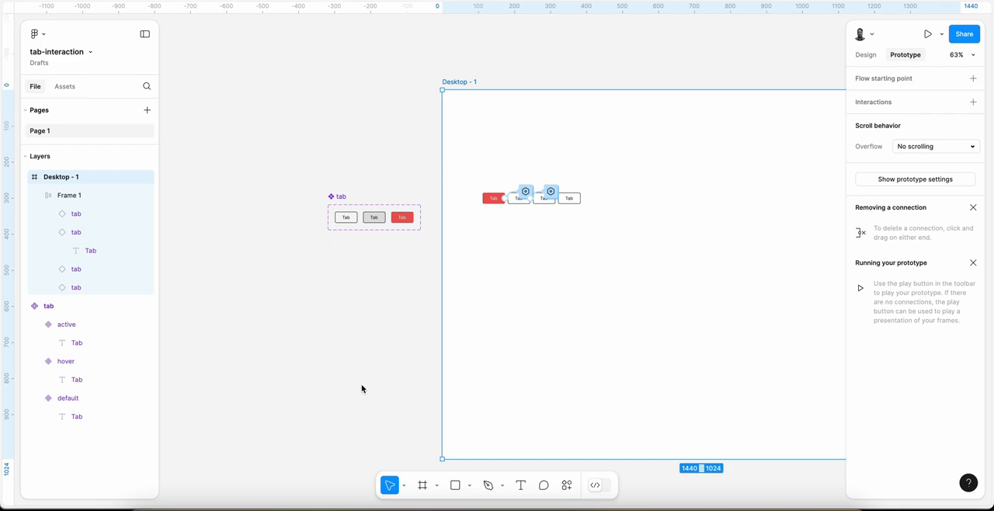
pyautogui.scroll(5, 564, 190)
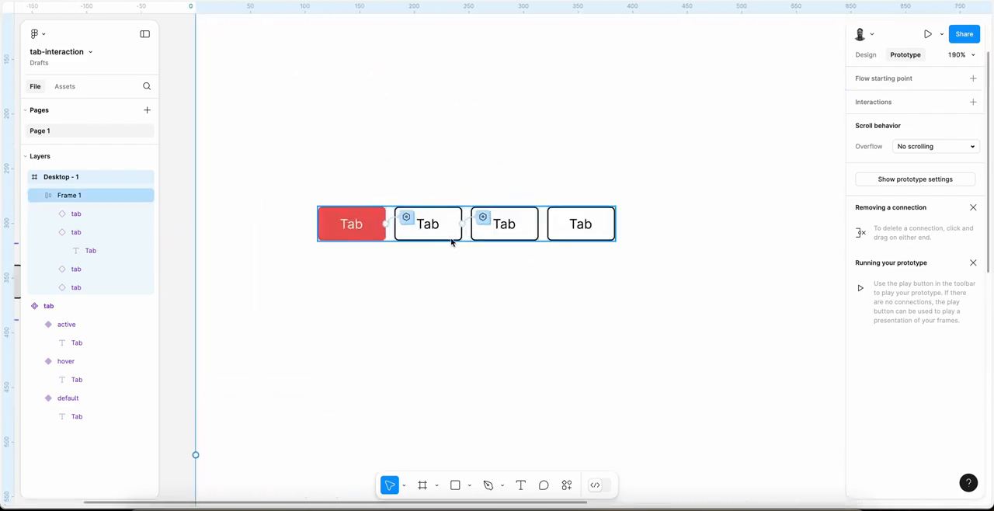
pyautogui.scroll(-3, 452, 242)
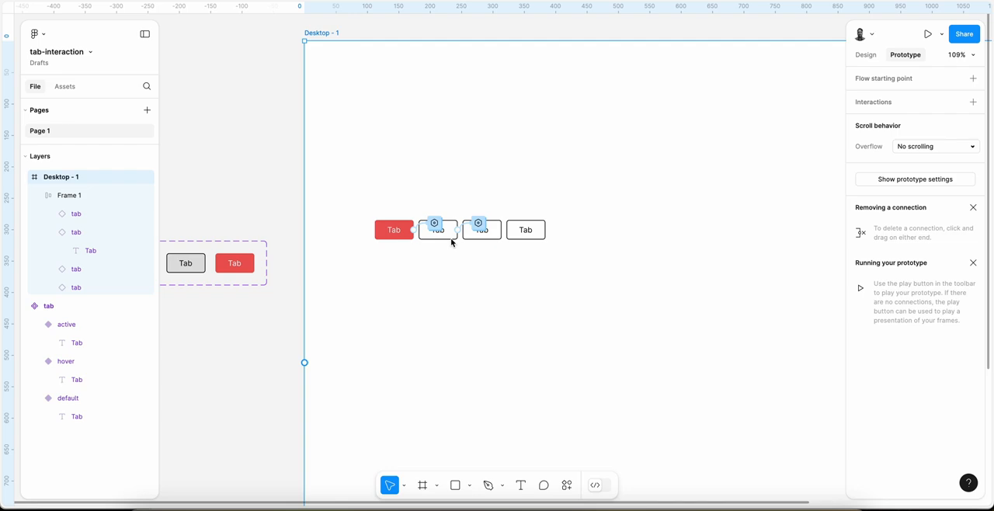
pyautogui.hscroll(-5, 452, 243)
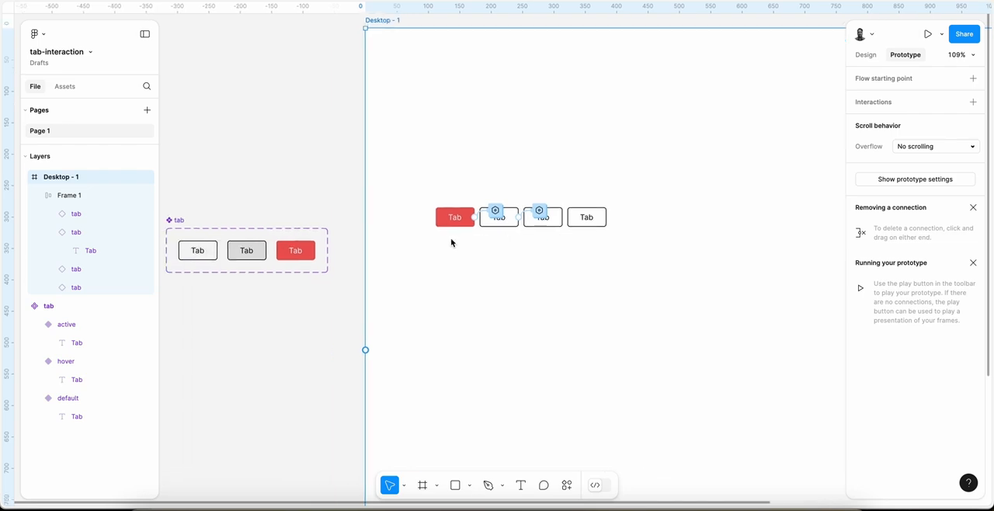
pyautogui.hscroll(-1, 452, 242)
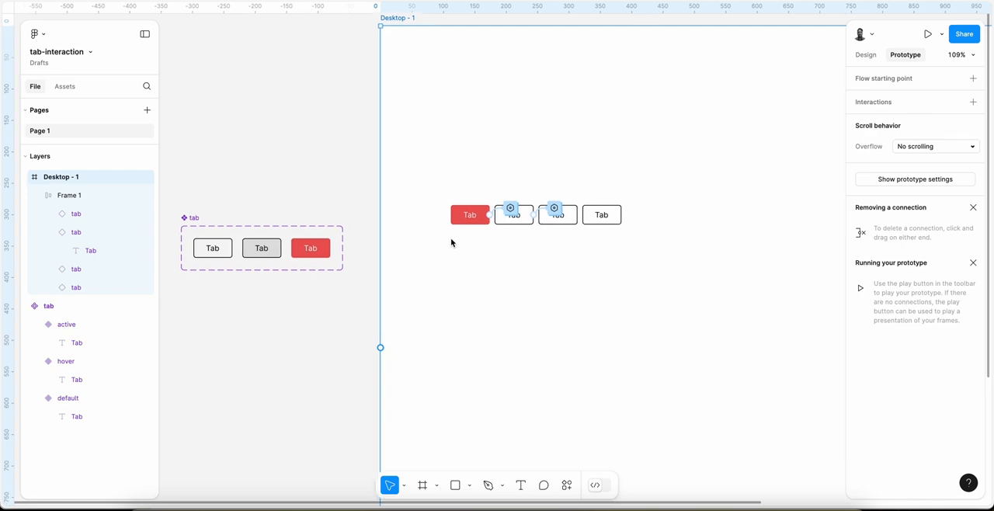
# Step: Add a click interaction to the third tab on the Desktop - 1 frame that sets the variable string-tab/tab-1 to "default"
pyautogui.scroll(5, 451, 242)
pyautogui.scroll(1, 451, 242)
pyautogui.click(499, 202)
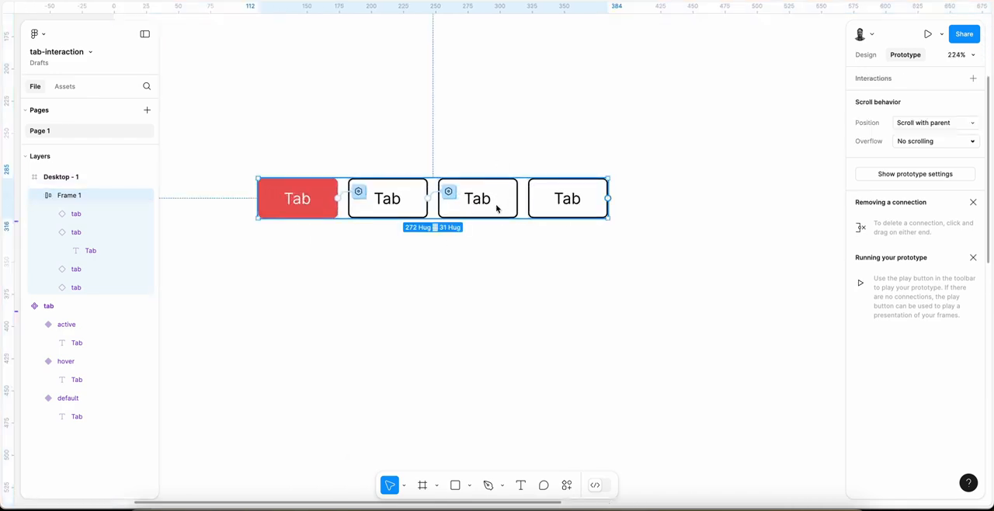
pyautogui.click(500, 200)
pyautogui.scroll(-3, 500, 200)
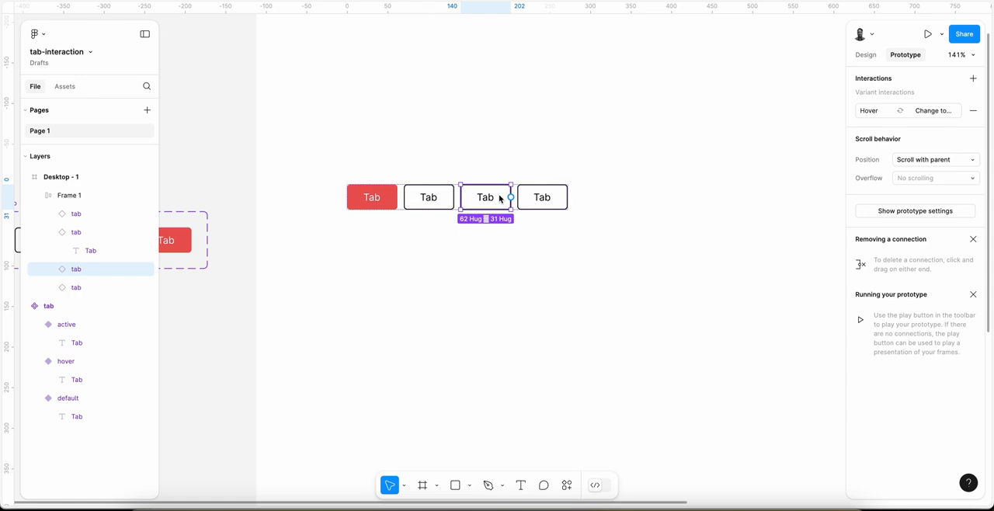
pyautogui.click(973, 78)
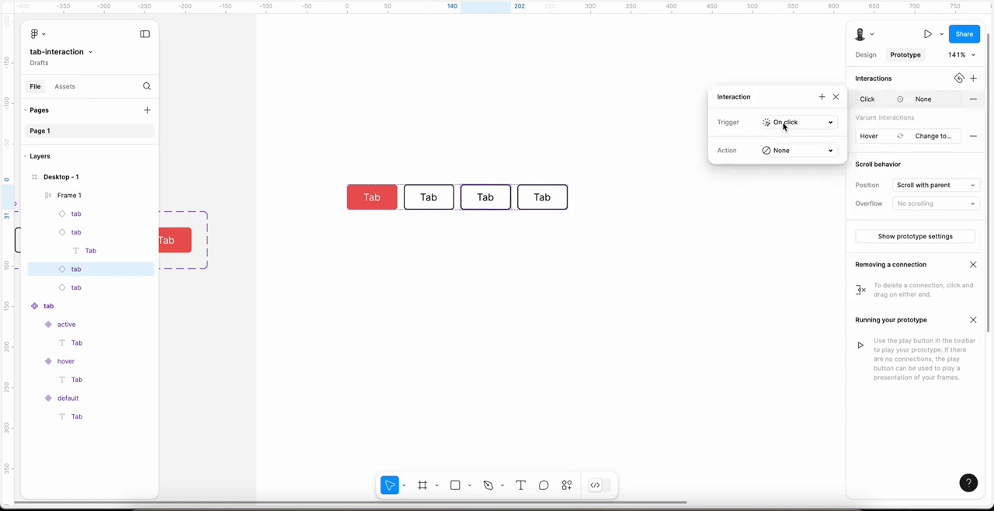
pyautogui.click(786, 152)
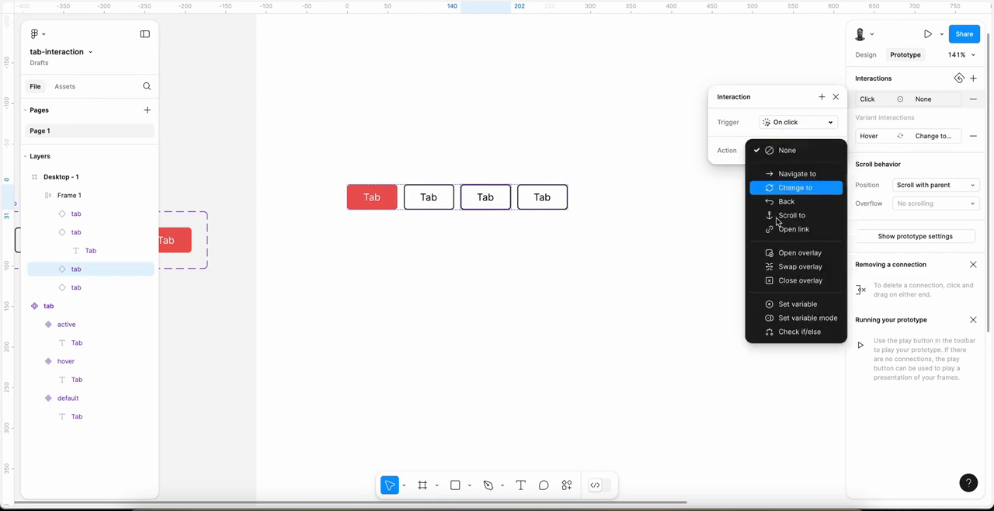
pyautogui.click(791, 304)
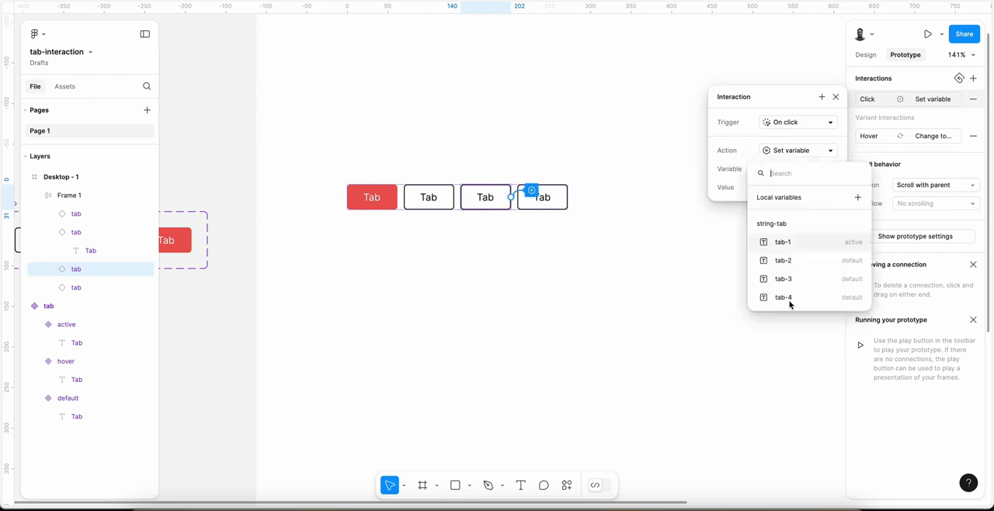
pyautogui.click(805, 247)
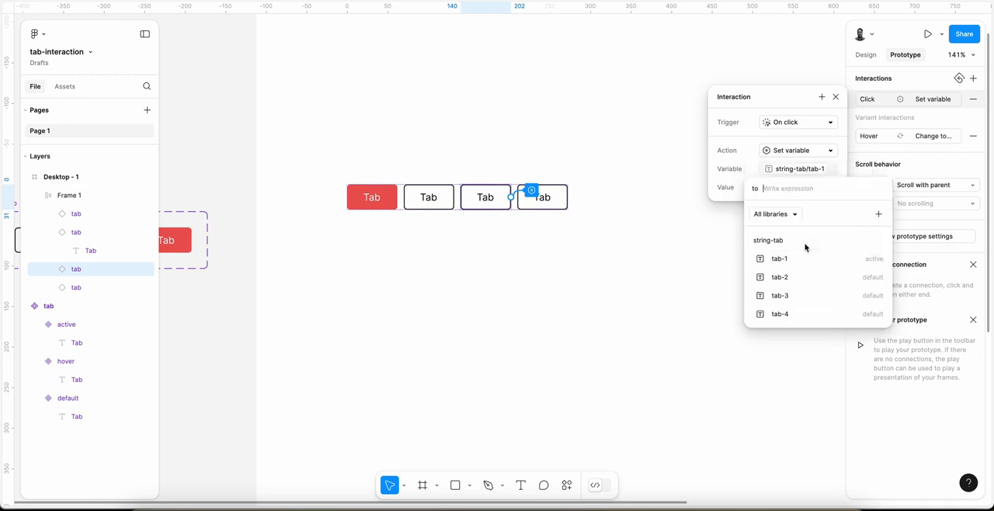
pyautogui.write('default')
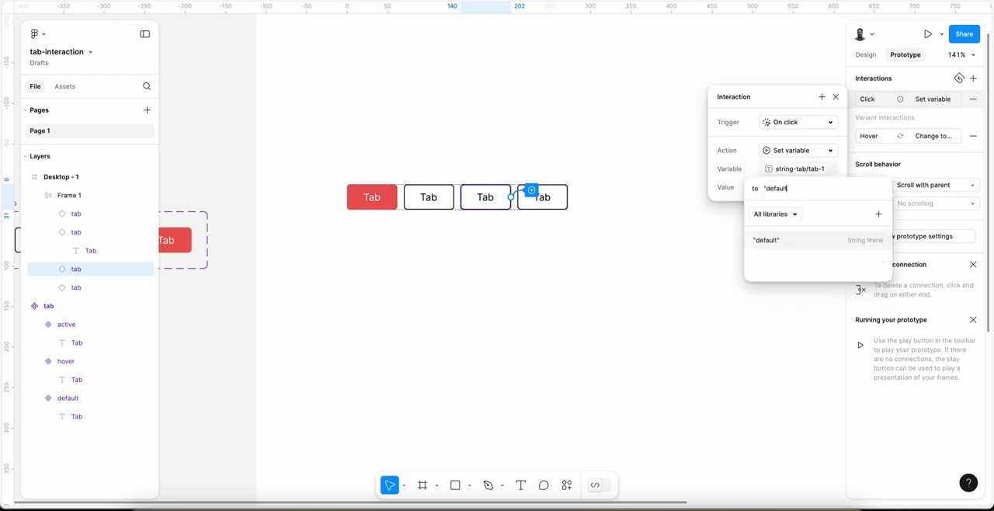
pyautogui.press('Return')
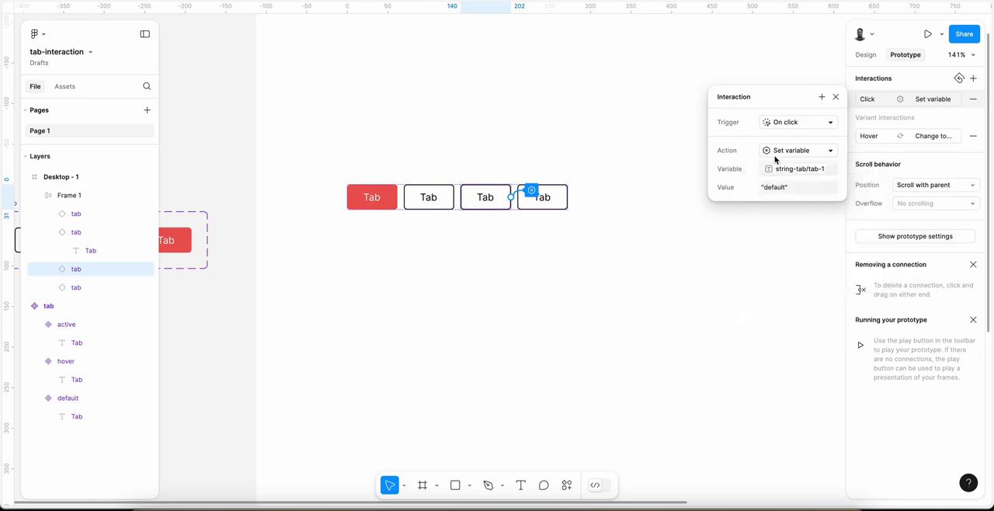
# Step: Add a second action to the third tab's click interaction that sets string-tab/tab-2 to "default"
pyautogui.click(822, 97)
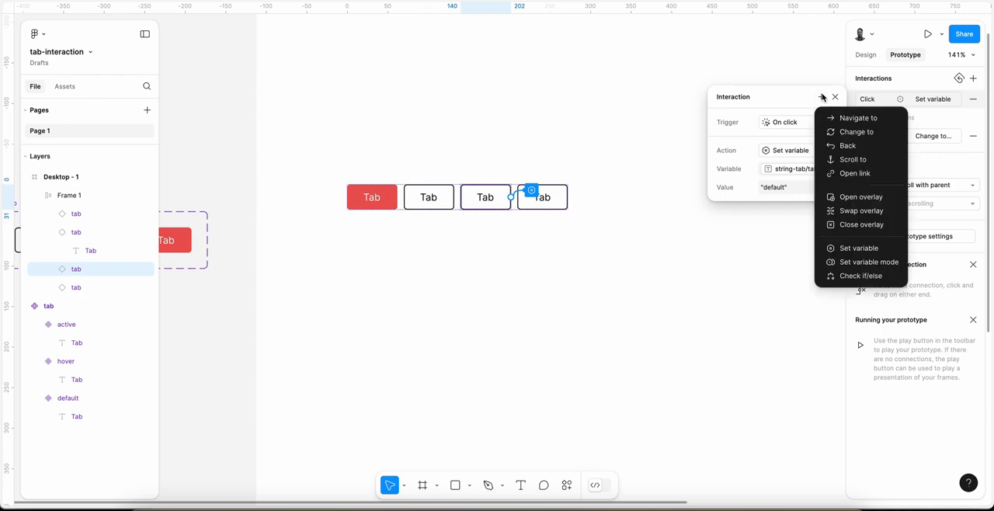
pyautogui.click(852, 249)
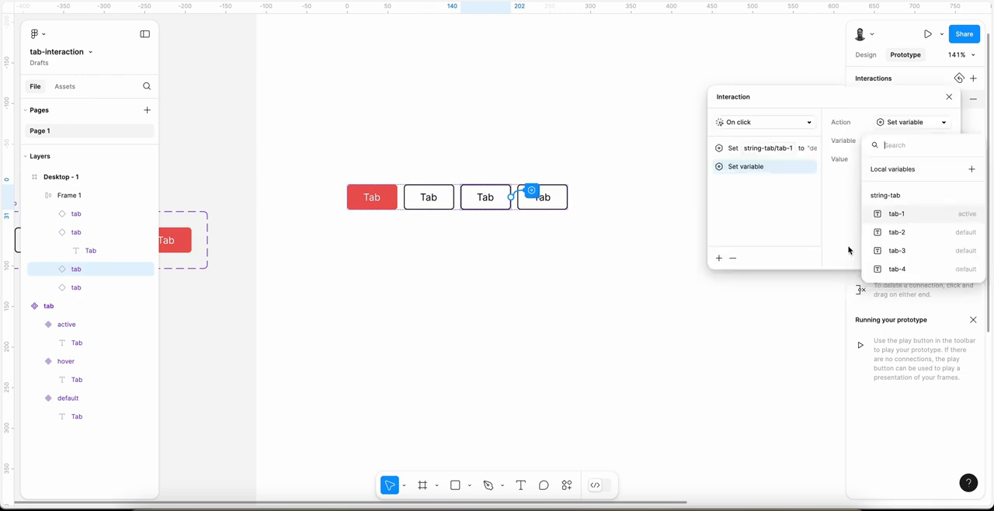
pyautogui.click(895, 233)
pyautogui.click(874, 162)
pyautogui.write("'")
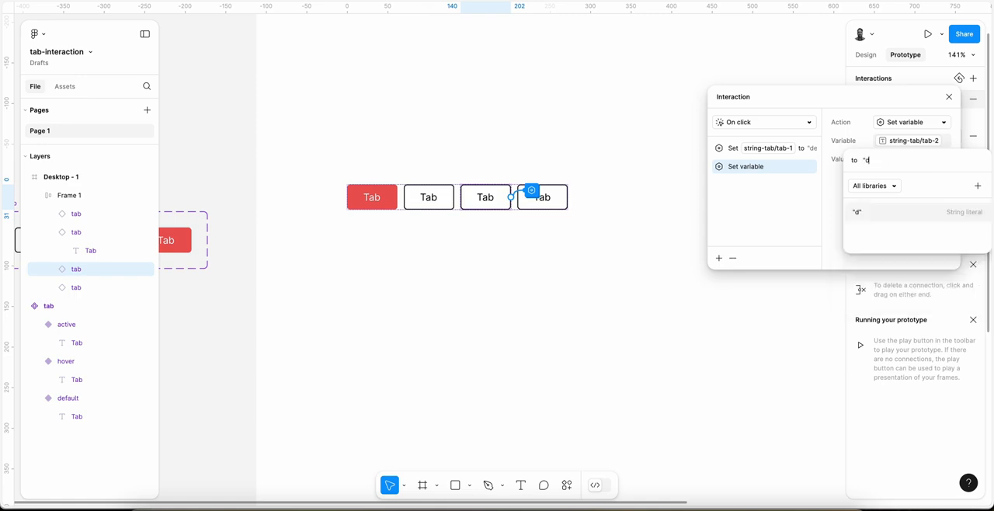
pyautogui.write('default"')
pyautogui.press('Return')
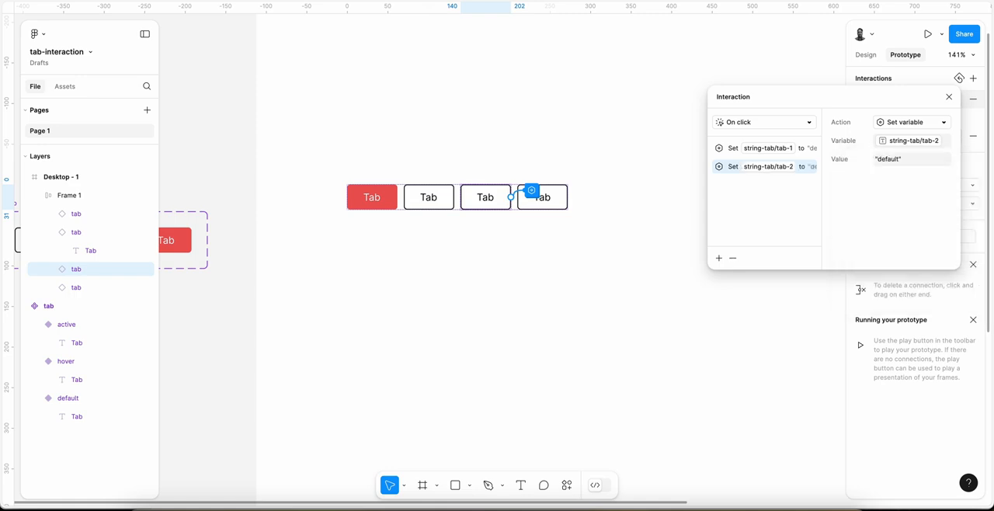
# Step: Add a third action to the third tab's click interaction that sets string-tab/tab-3 to "active"
pyautogui.click(719, 258)
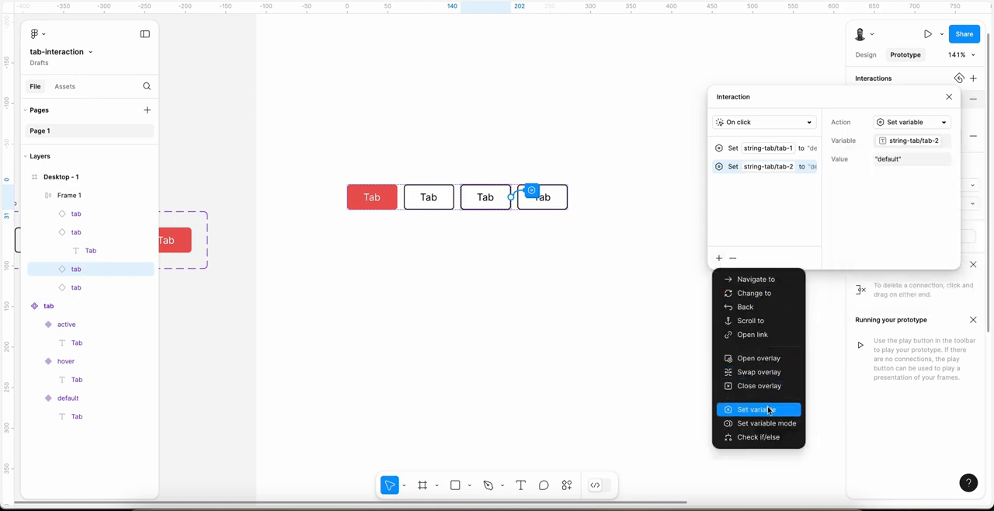
pyautogui.click(767, 410)
pyautogui.click(901, 251)
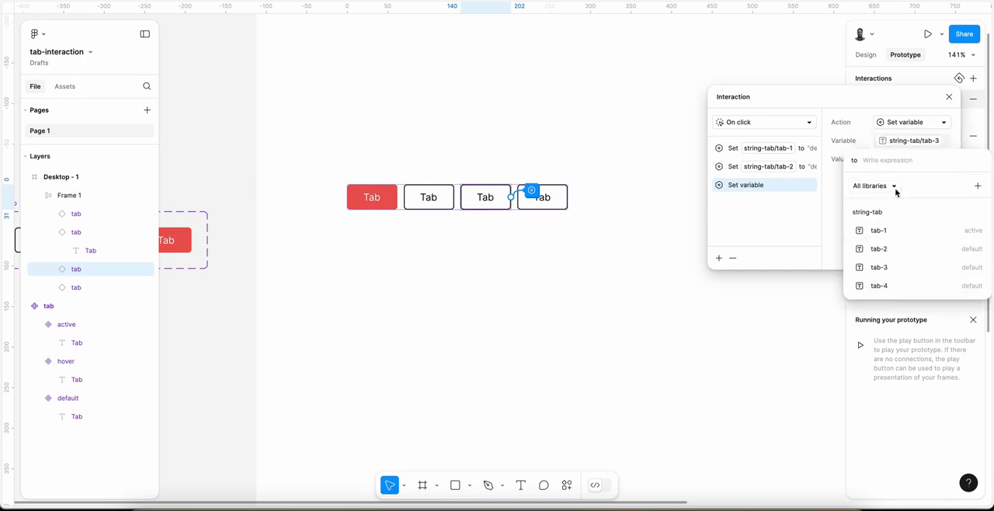
pyautogui.write('"actrive')
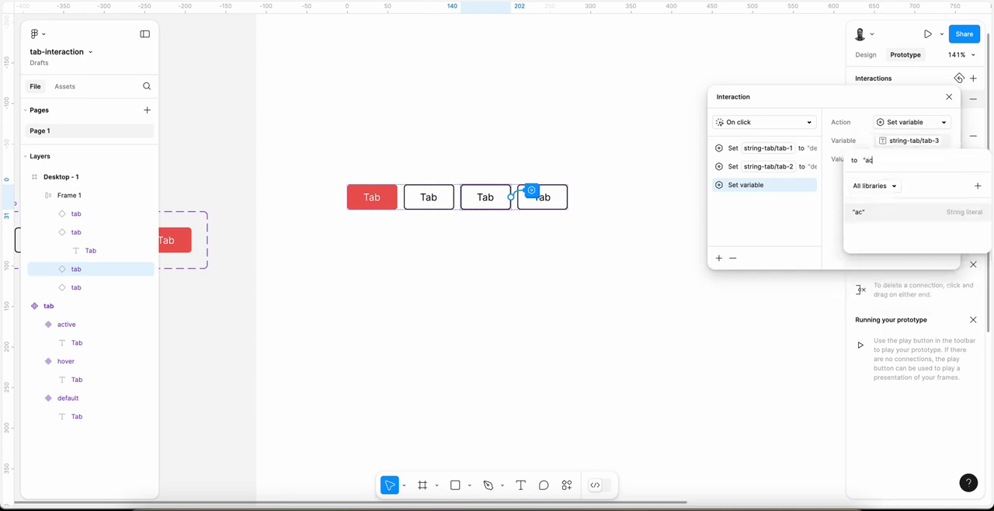
pyautogui.press('BackSpace')
pyautogui.press('BackSpace')
pyautogui.press('BackSpace')
pyautogui.press('BackSpace')
pyautogui.press('BackSpace')
pyautogui.write('tive"')
pyautogui.press('Return')
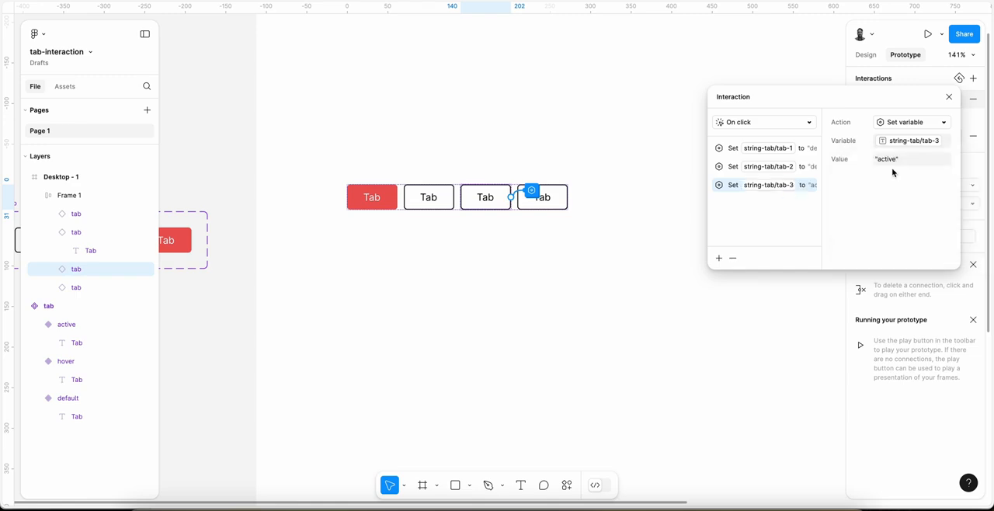
# Step: Add a fourth action to the third tab's click interaction that sets string-tab/tab-4 to "default"
pyautogui.click(720, 259)
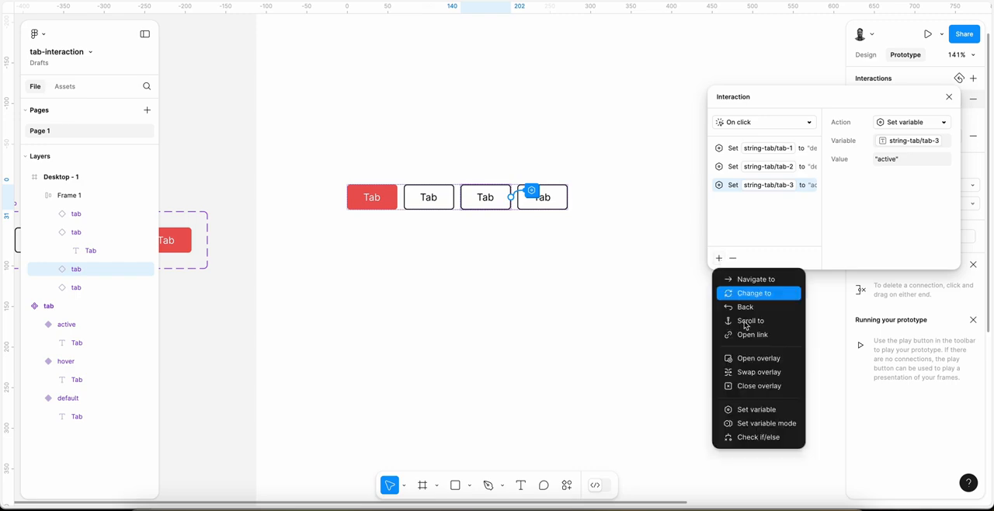
pyautogui.click(778, 418)
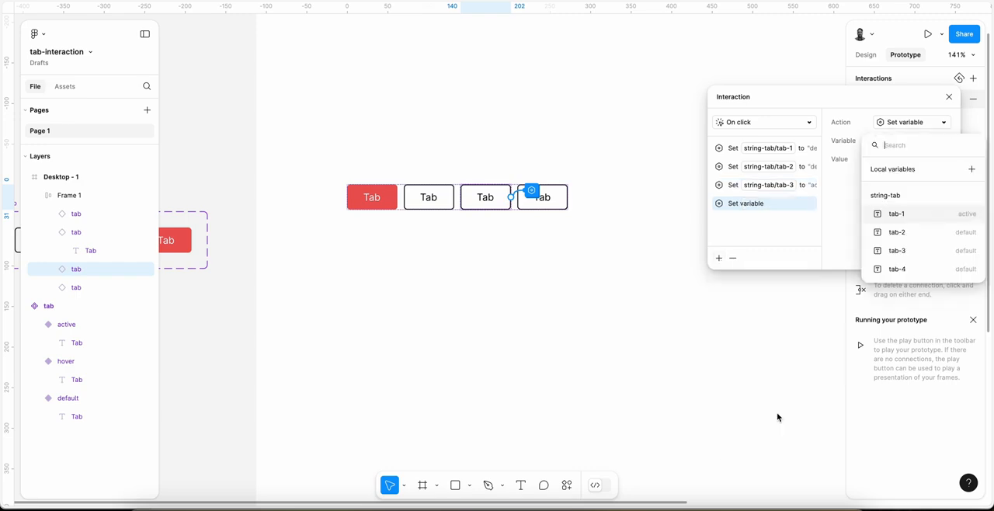
pyautogui.click(898, 268)
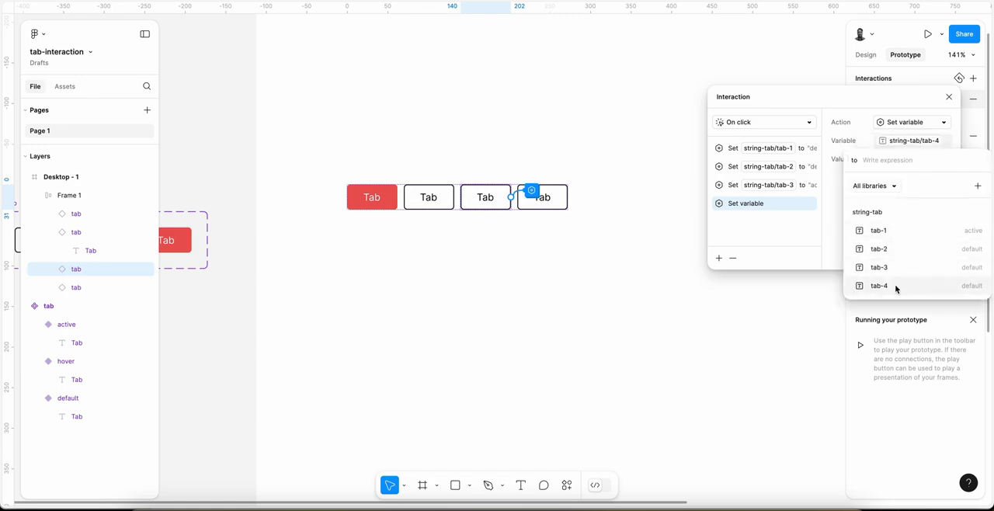
pyautogui.click(897, 285)
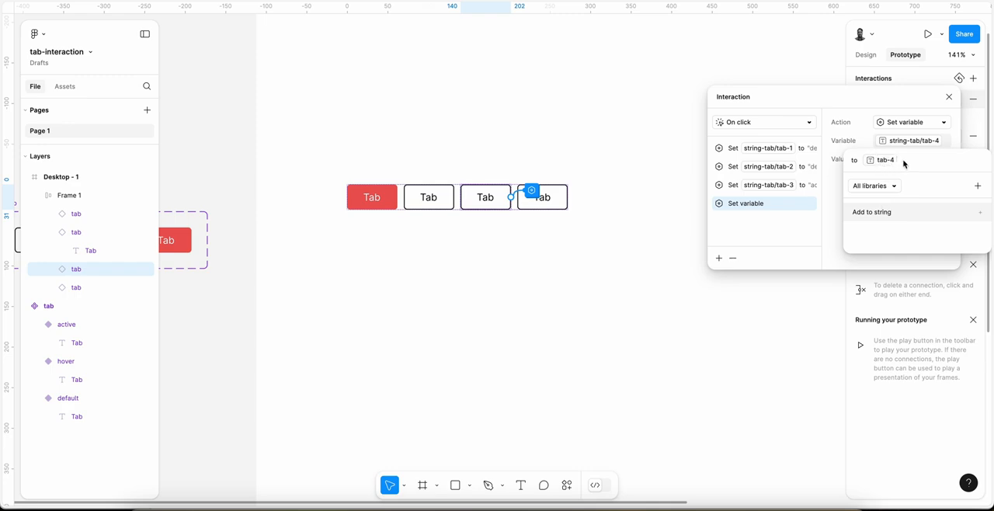
pyautogui.press('BackSpace')
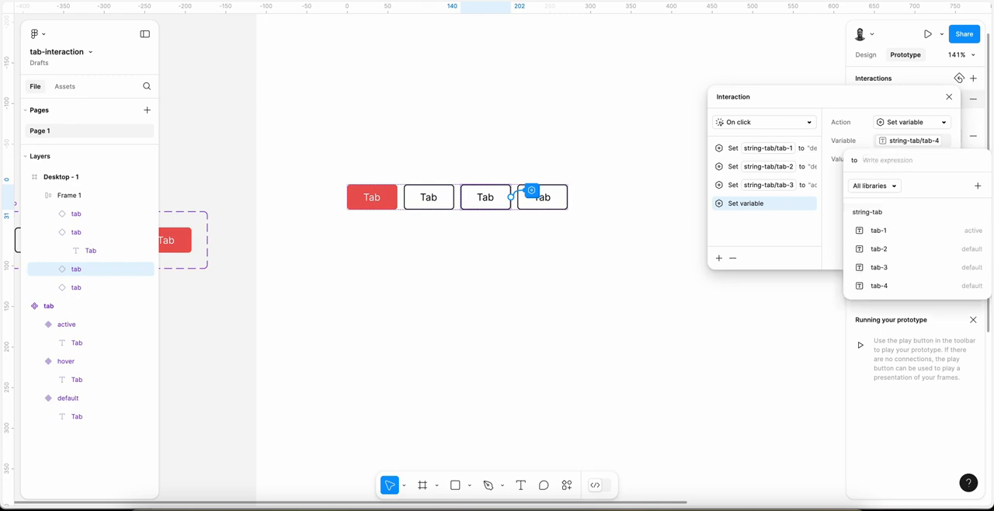
pyautogui.write('"de')
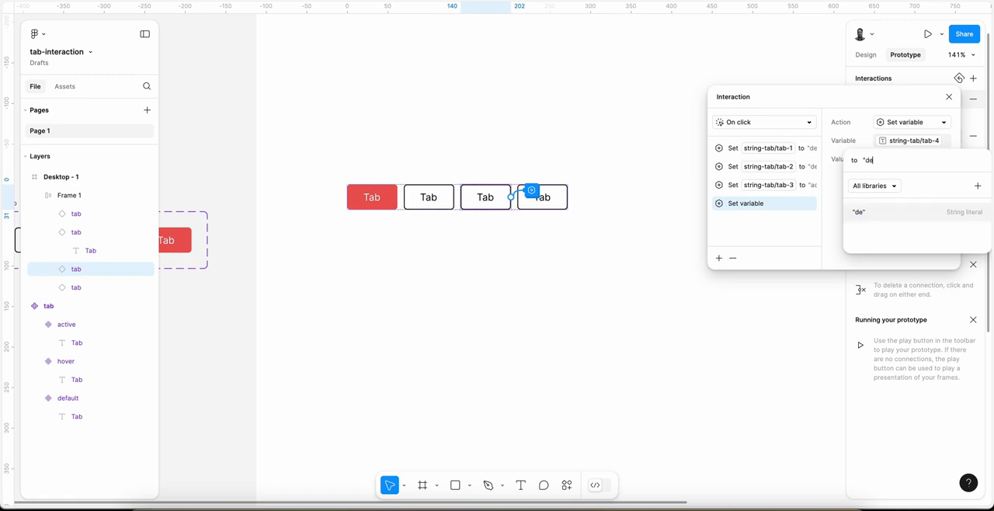
pyautogui.write('fault"')
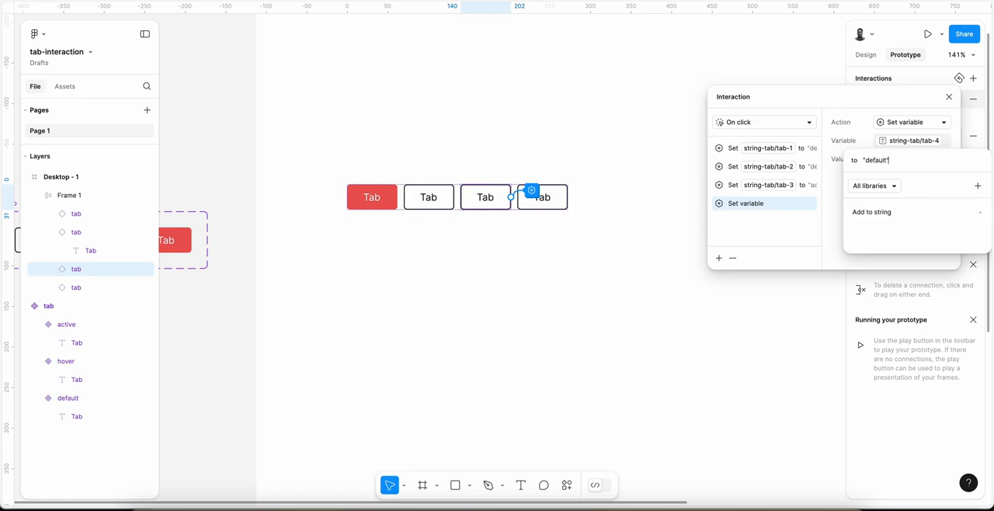
pyautogui.press('Return')
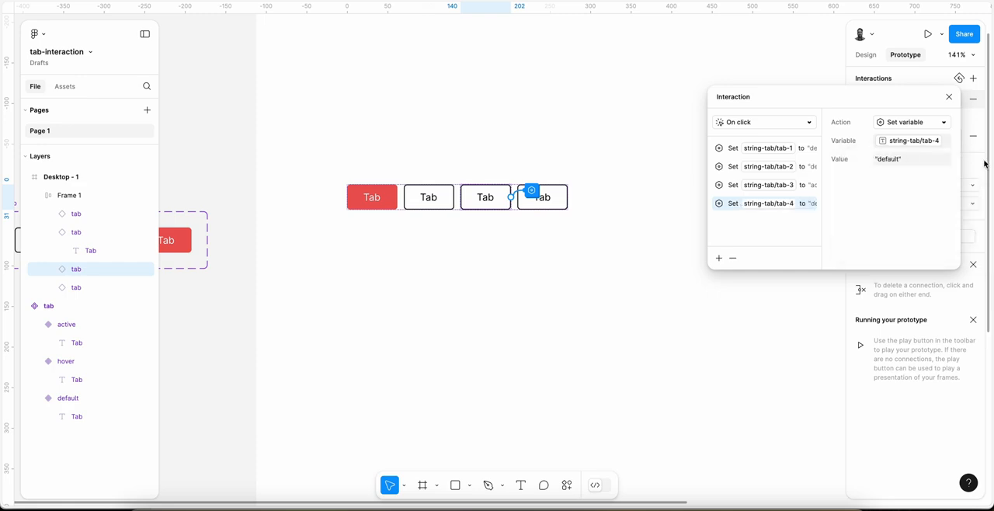
# Step: Add a click interaction to the fourth tab that sets the variable string-tab/tab-1 to "default"
pyautogui.click(541, 200)
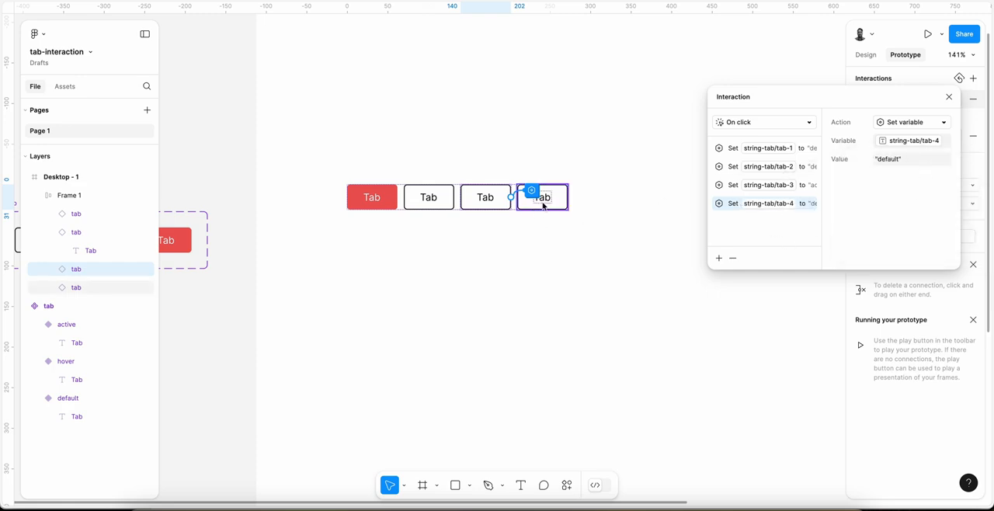
pyautogui.click(974, 79)
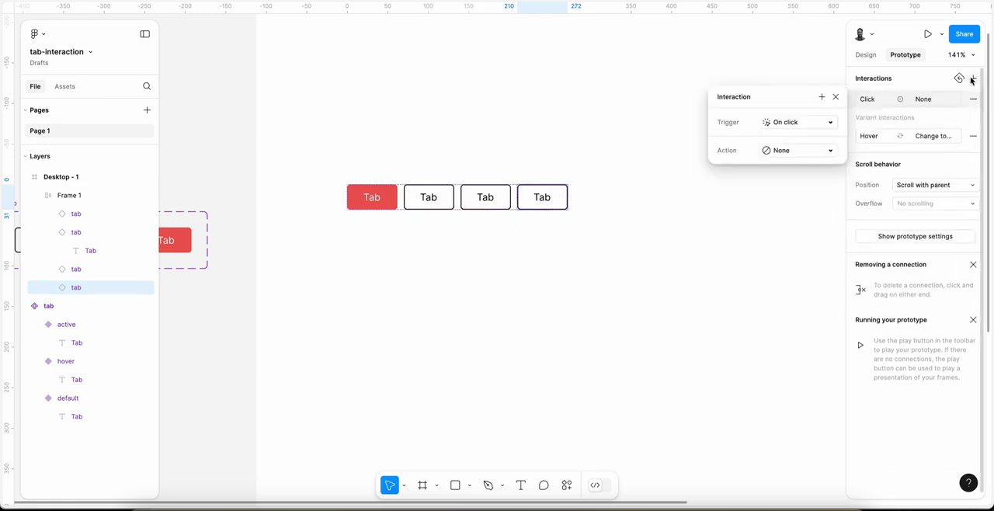
pyautogui.click(796, 150)
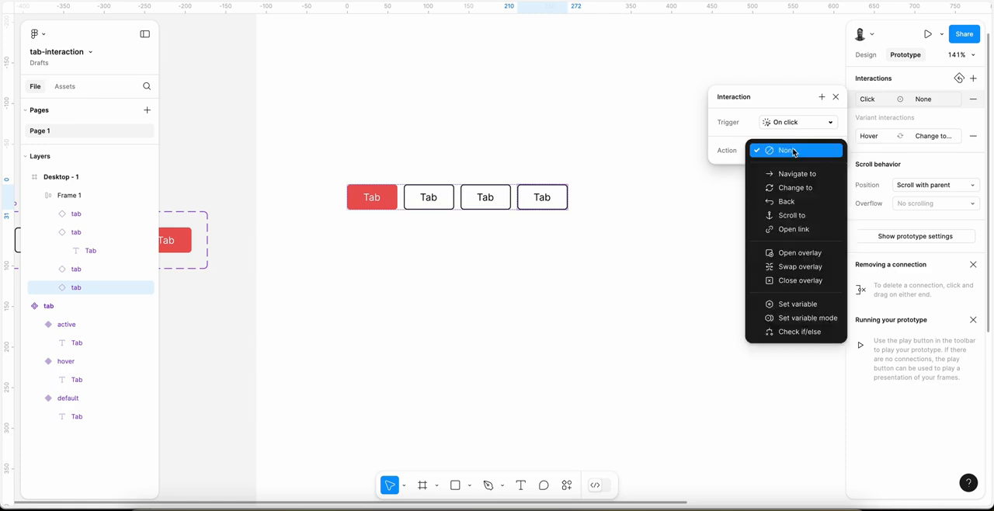
pyautogui.click(793, 301)
pyautogui.click(799, 246)
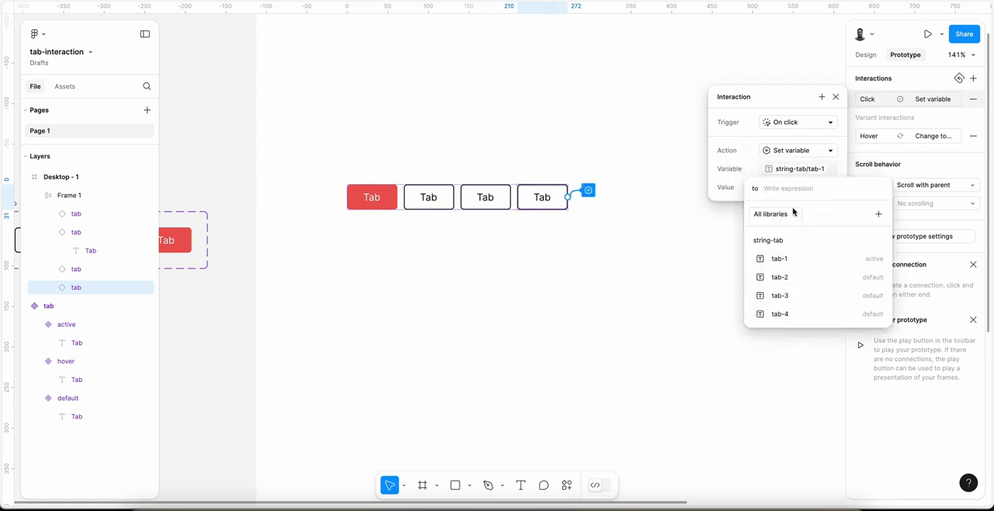
pyautogui.click(765, 188)
pyautogui.write('"default"')
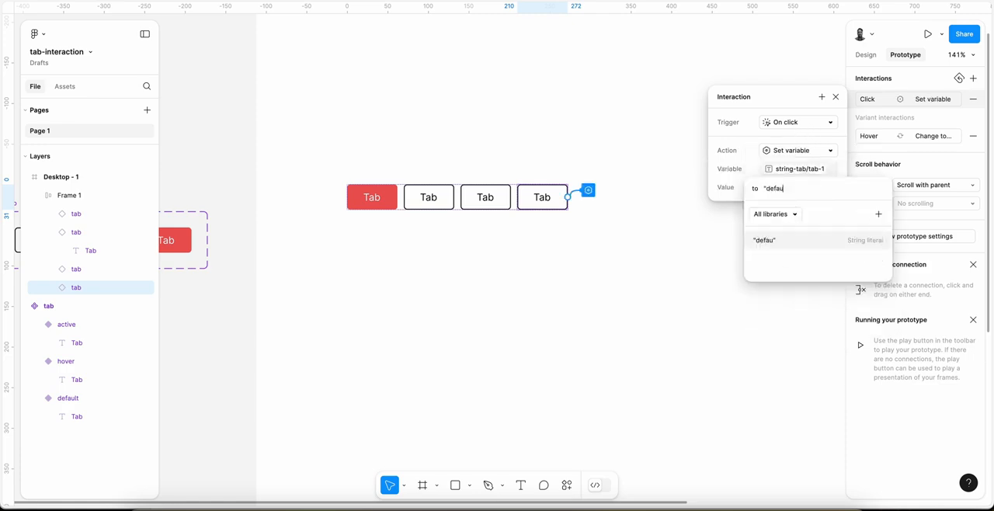
pyautogui.press('Return')
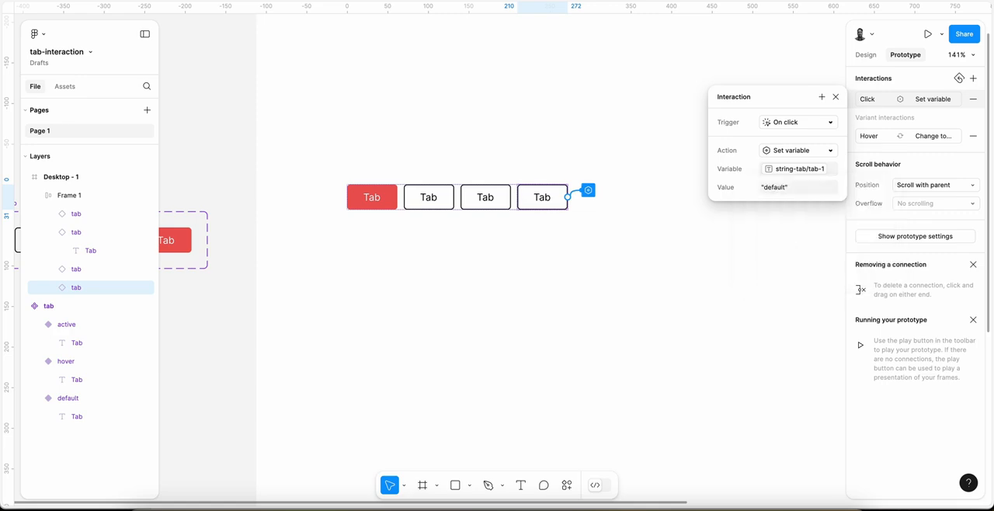
# Step: Add a second action to the fourth tab's click interaction that sets string-tab/tab-2 to "default"
pyautogui.click(821, 96)
pyautogui.click(852, 248)
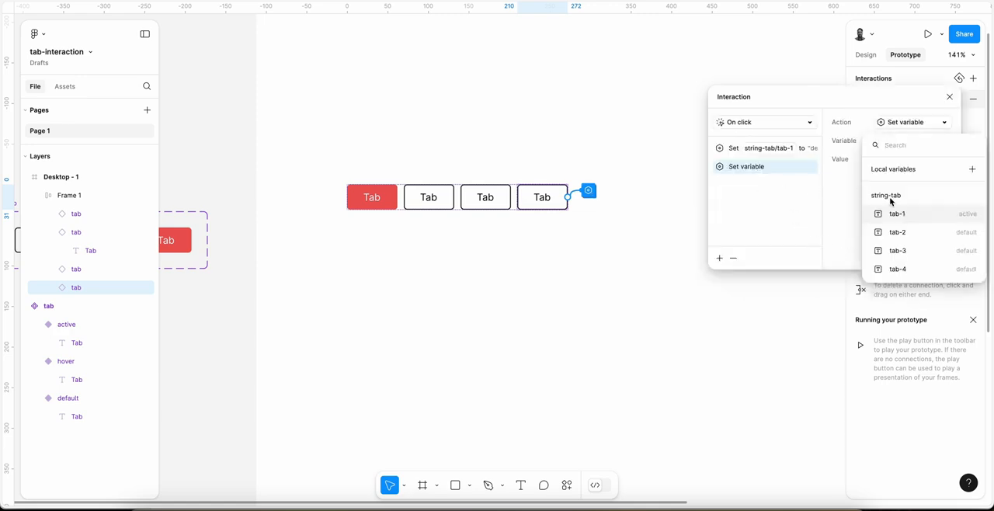
pyautogui.click(904, 232)
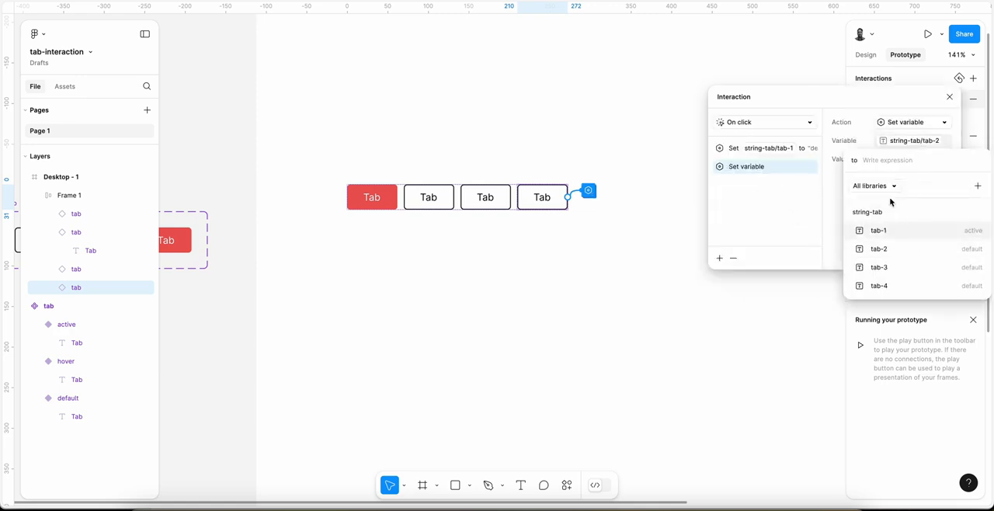
pyautogui.write('"d')
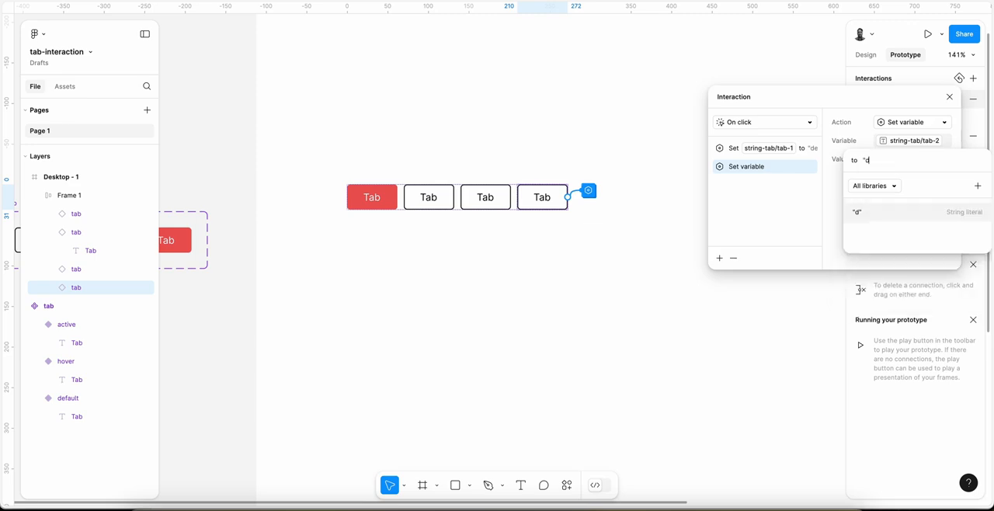
pyautogui.write('efault')
pyautogui.press('Return')
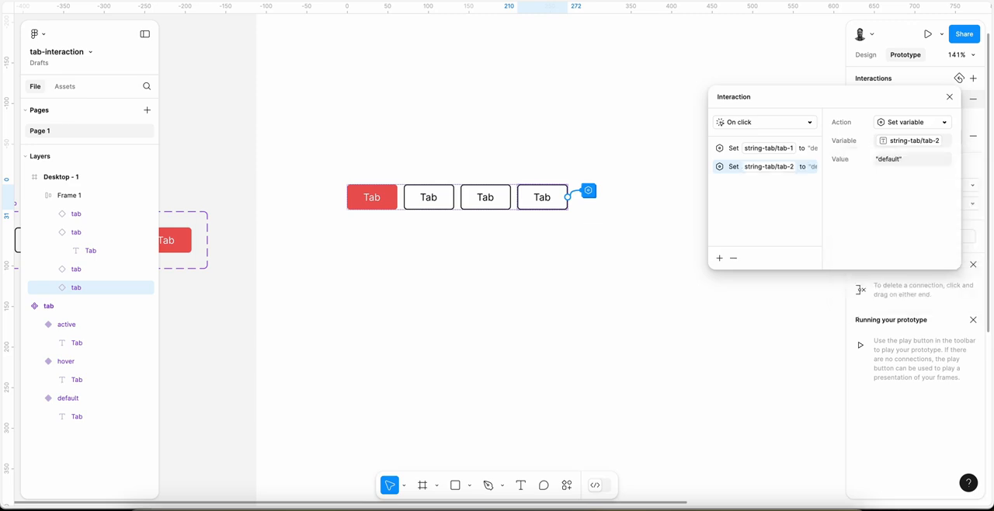
# Step: Add a third action to the fourth tab's click interaction that sets string-tab/tab-3 to "default"
pyautogui.click(720, 259)
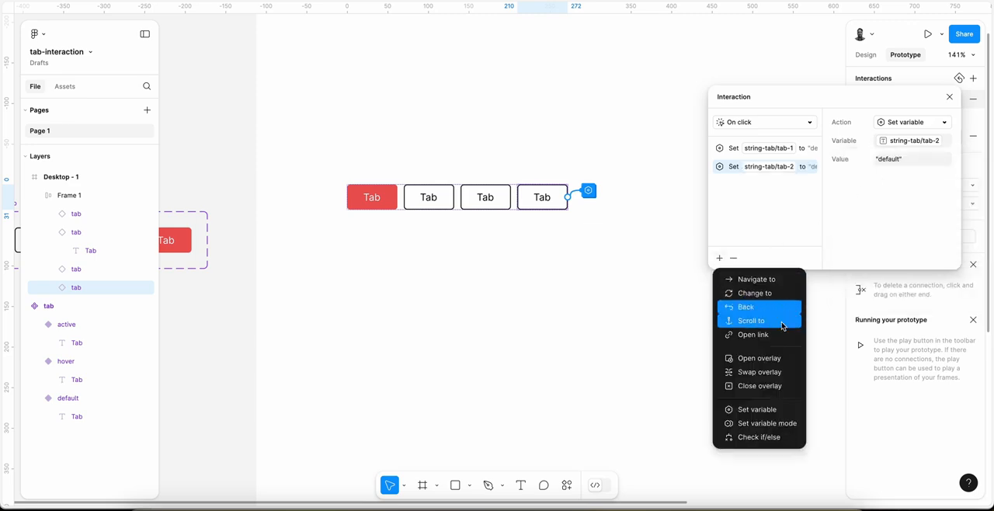
pyautogui.click(781, 412)
pyautogui.click(898, 250)
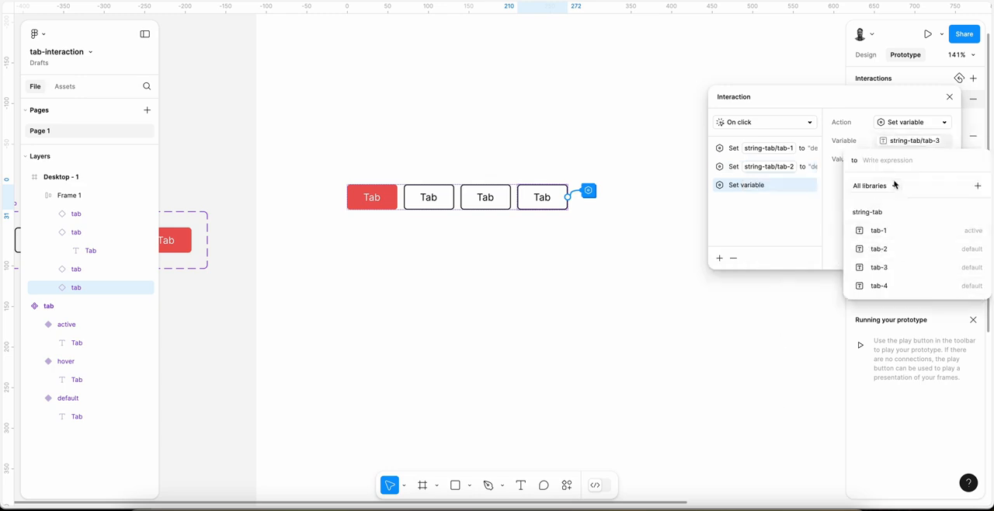
pyautogui.write('"default')
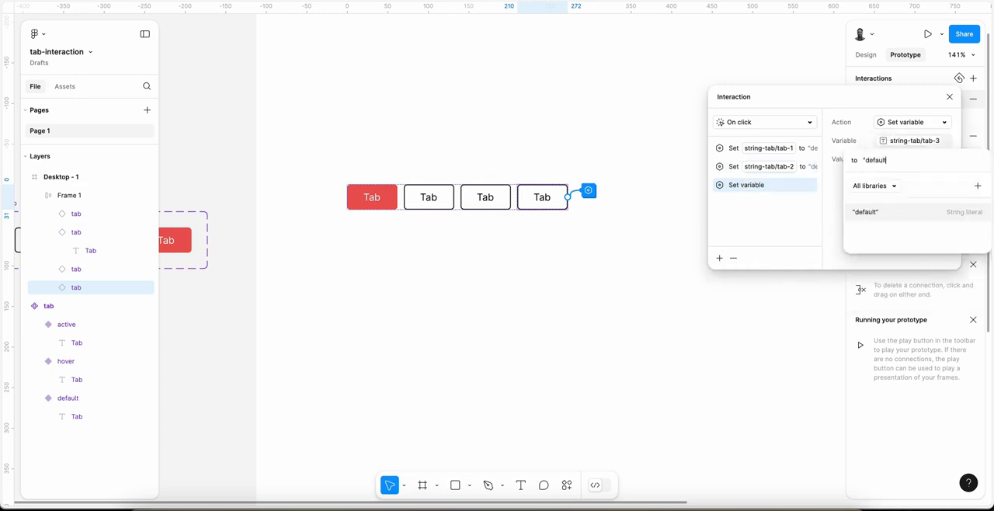
pyautogui.press('Return')
# Step: Add a fourth action to the fourth tab's click interaction that sets string-tab/tab-4 to "active", and close the interaction settings
pyautogui.click(720, 259)
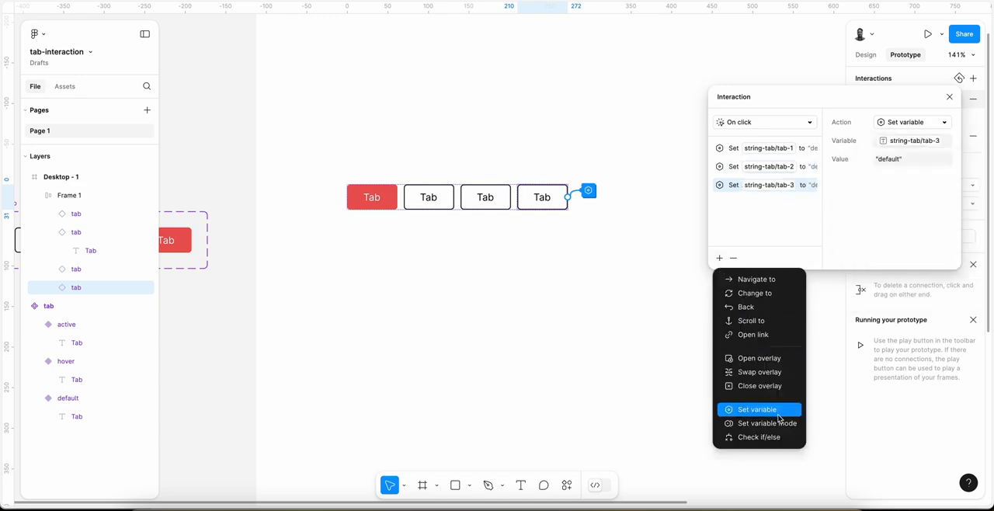
pyautogui.click(771, 412)
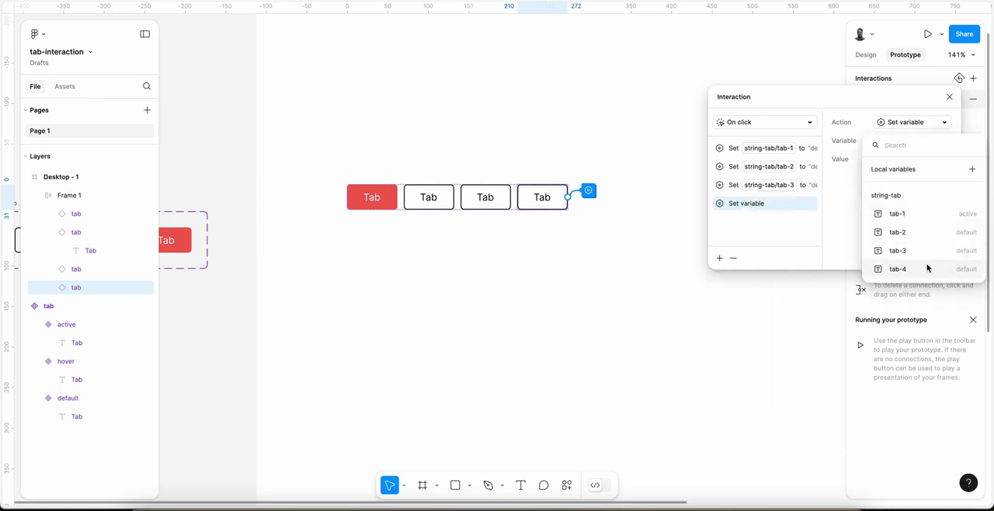
pyautogui.click(870, 266)
pyautogui.write('"a')
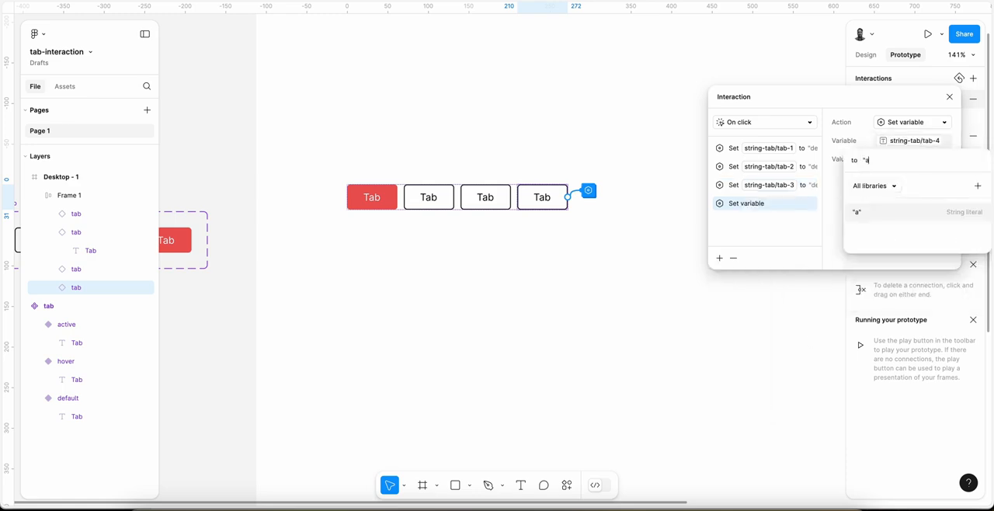
pyautogui.write('ctive"')
pyautogui.press('Return')
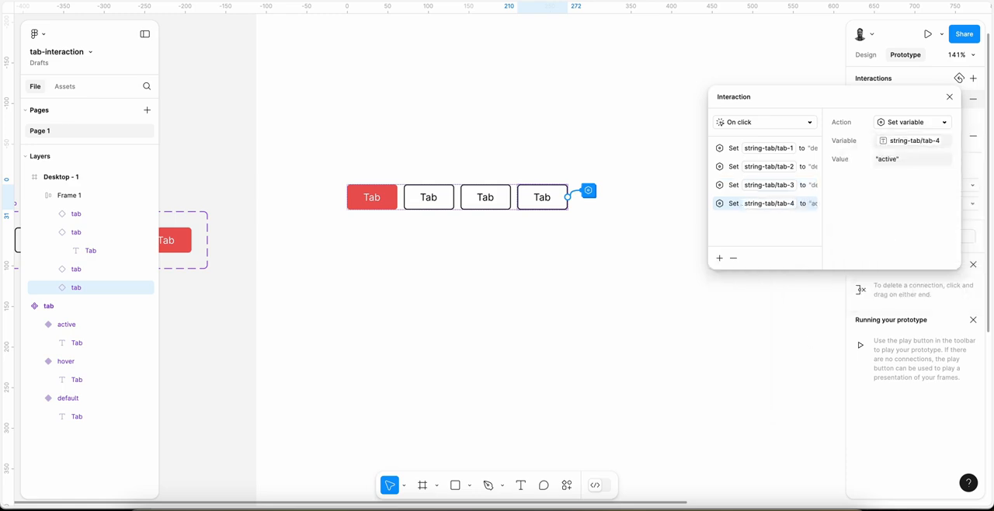
pyautogui.click(949, 97)
pyautogui.click(538, 148)
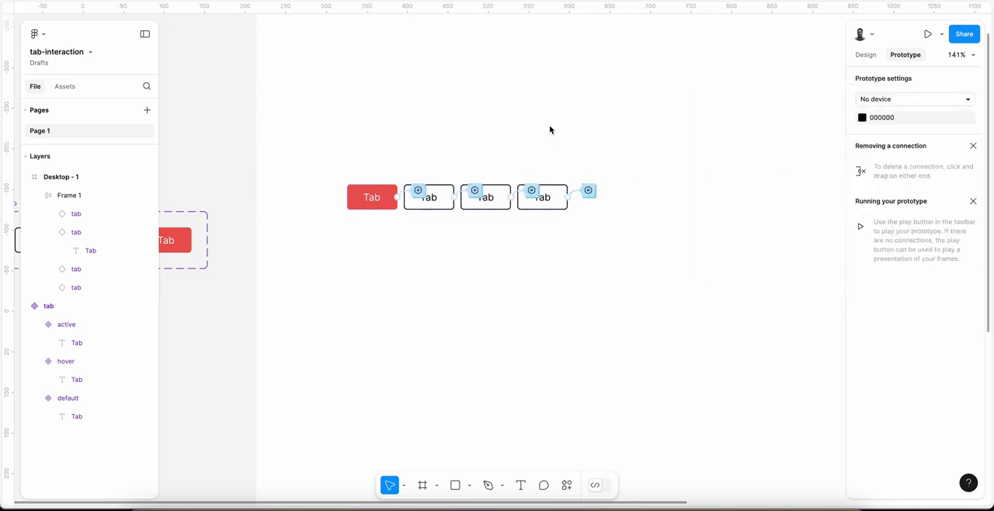
# Step: Switch to the prototype preview and activate the four tabs in varying order to test the tab switching, ending on the first tab
pyautogui.hotkey('ctrl', 'Tab')
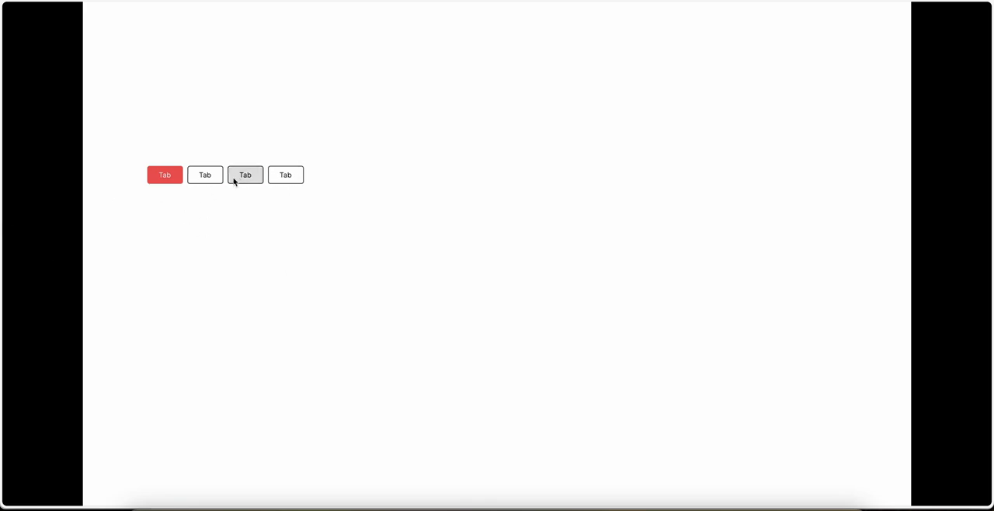
pyautogui.click(200, 183)
pyautogui.click(235, 179)
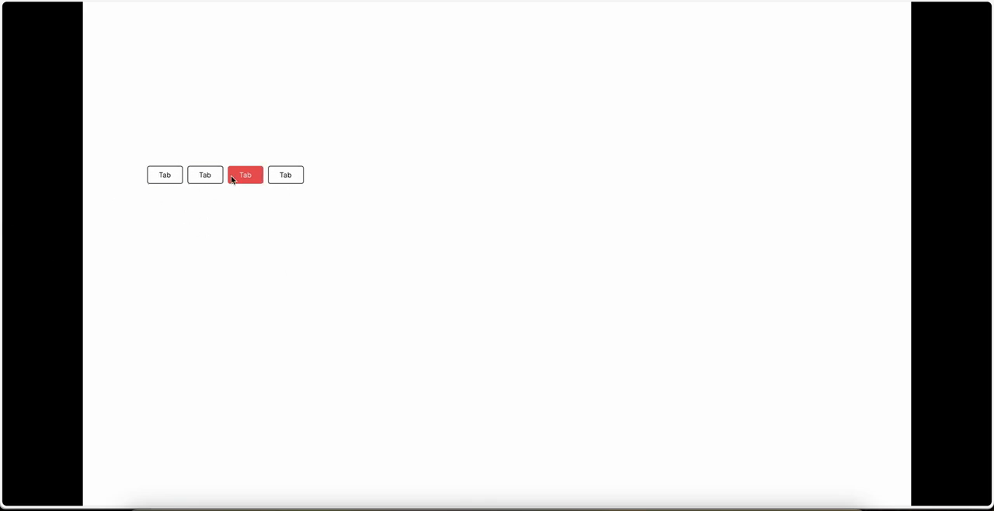
pyautogui.click(280, 179)
pyautogui.click(190, 181)
pyautogui.click(172, 183)
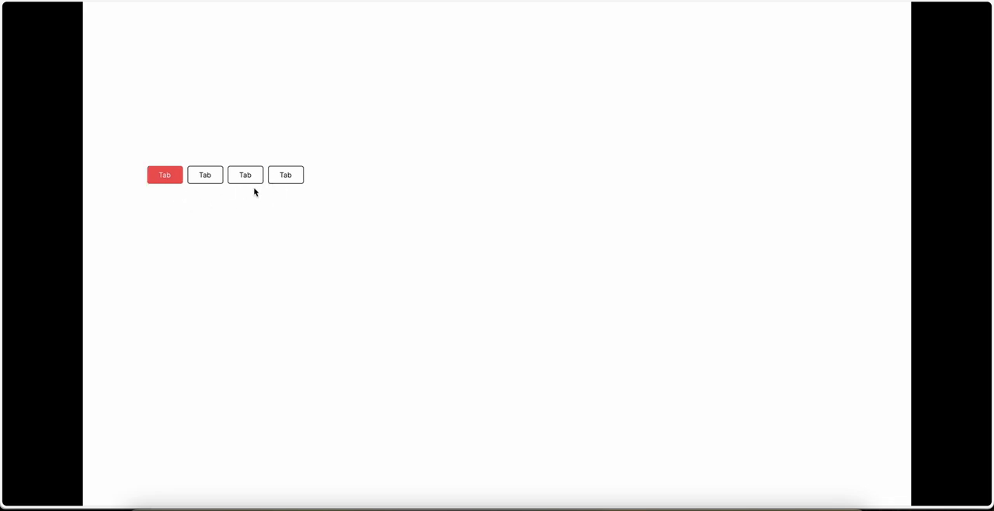
pyautogui.click(247, 180)
pyautogui.click(281, 180)
pyautogui.click(207, 178)
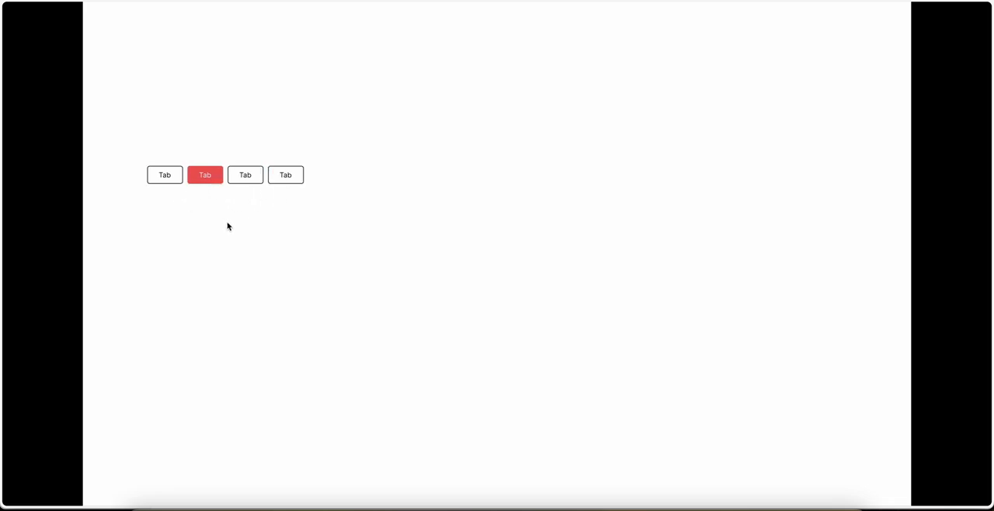
pyautogui.click(252, 180)
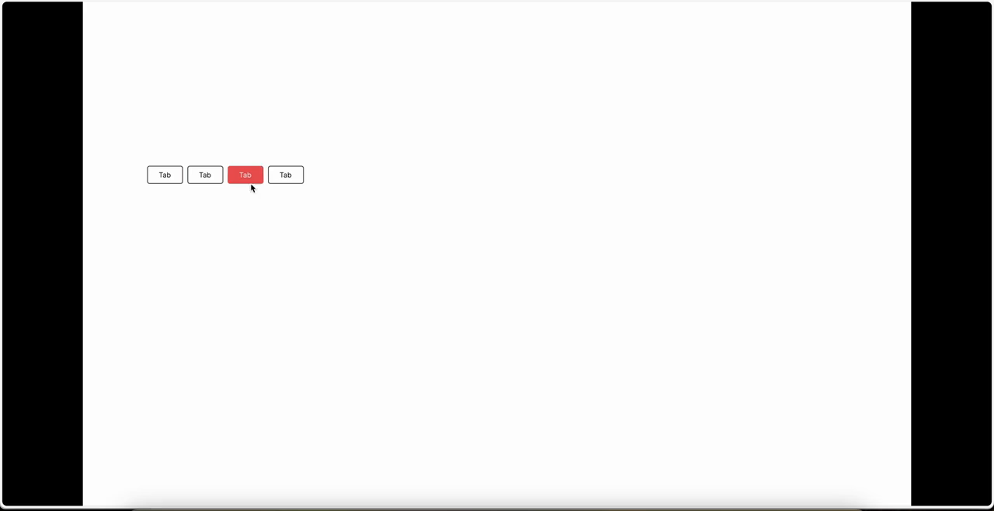
pyautogui.click(200, 181)
pyautogui.click(285, 176)
pyautogui.click(205, 177)
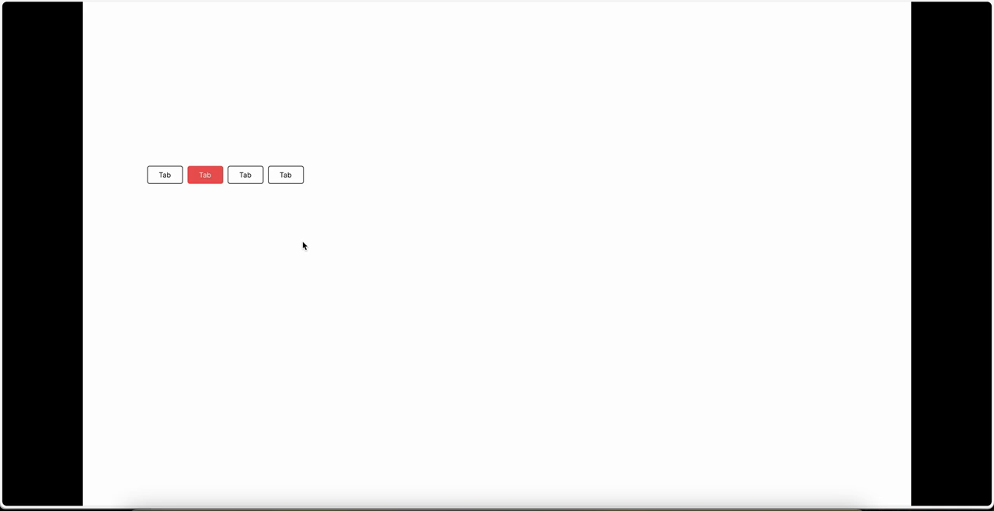
pyautogui.click(157, 172)
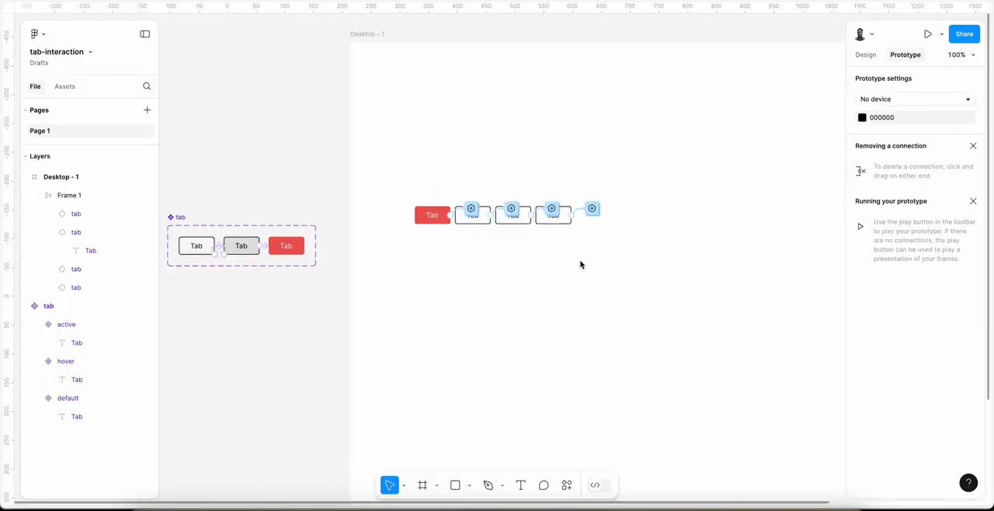
pyautogui.hscroll(-3, 582, 265)
pyautogui.scroll(3, 580, 265)
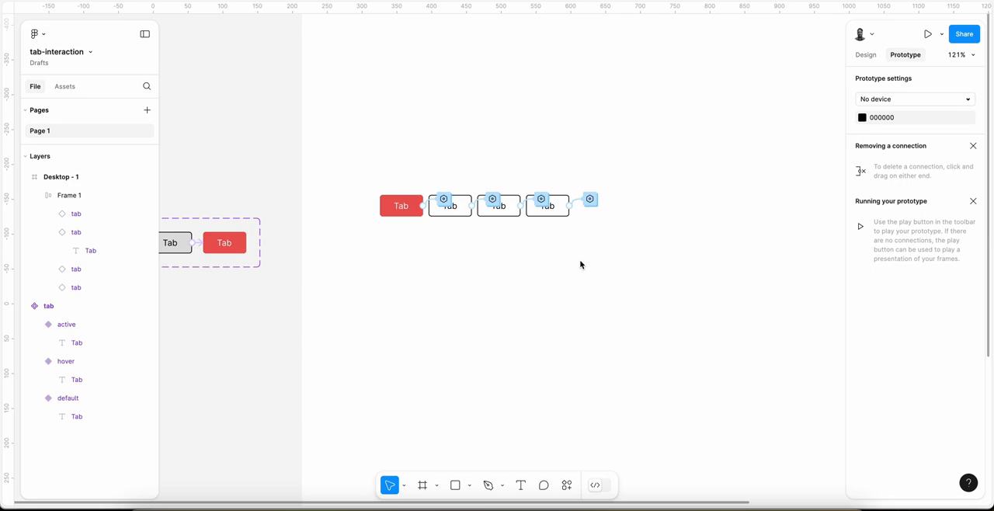
pyautogui.scroll(-3, 581, 265)
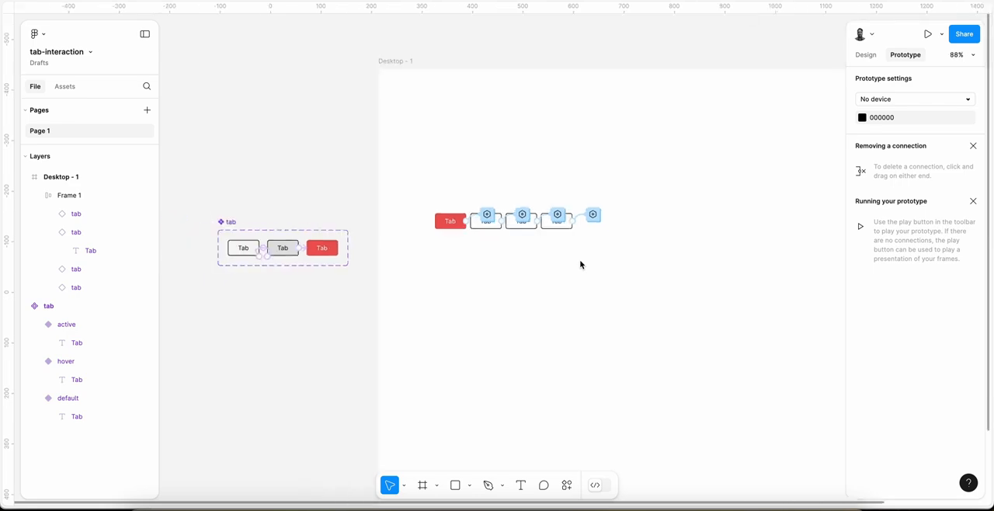